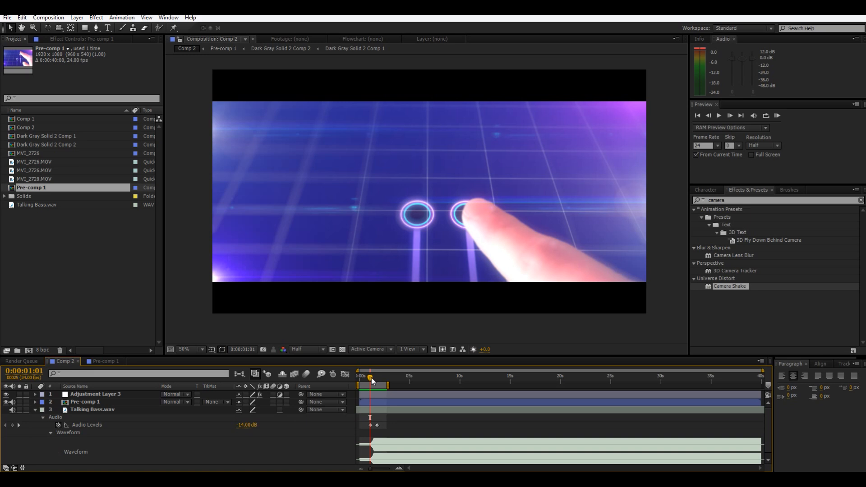
Preview the finished touch-screen animation in Comp 2 from its start.
{"action": "left_click_drag", "start_coordinate": [370, 377], "coordinate": [353, 378]}
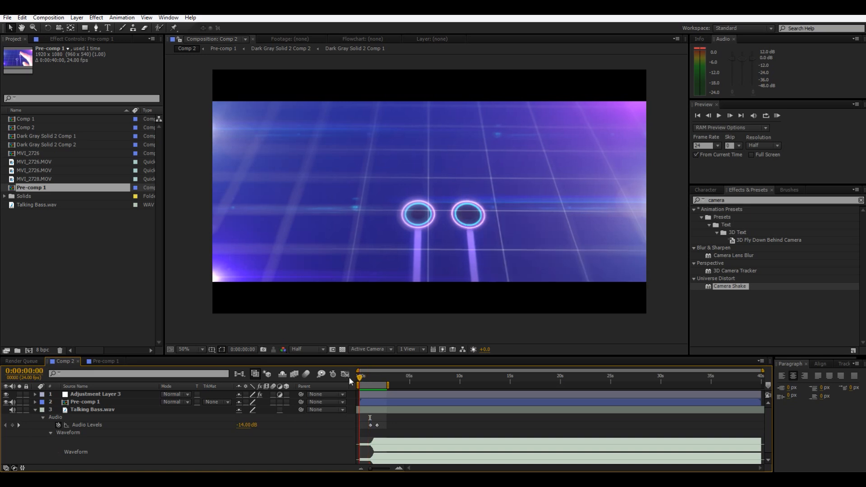
{"action": "left_click", "coordinate": [776, 117]}
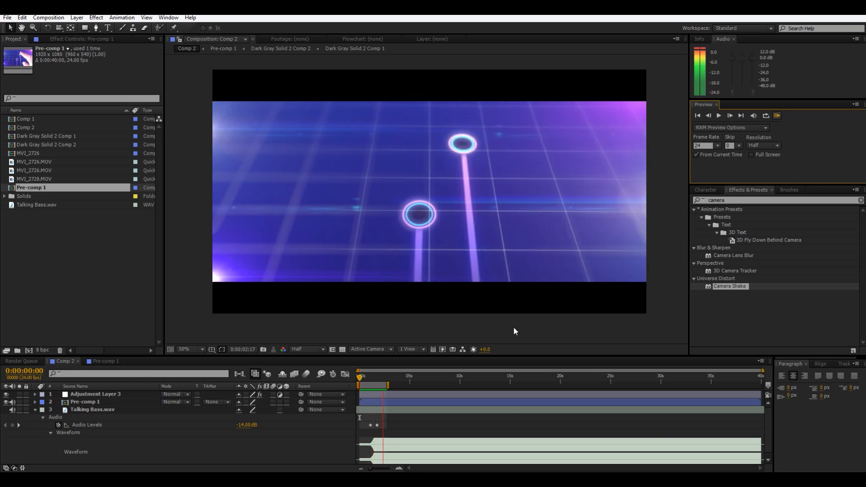
{"action": "key", "text": "space"}
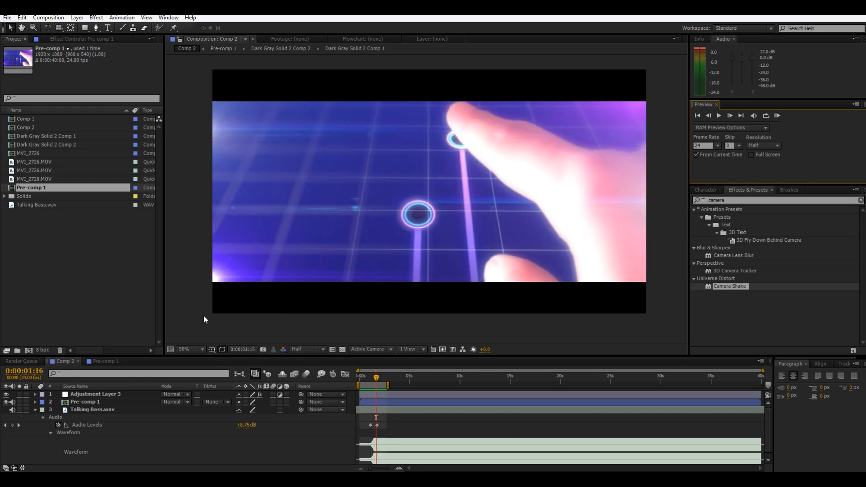
Create a new 1920 x 1080, 24 fps, 40-second composition, add MVI_2728.MOV to it and go to 0:00:00:17.
{"action": "left_click", "coordinate": [29, 351]}
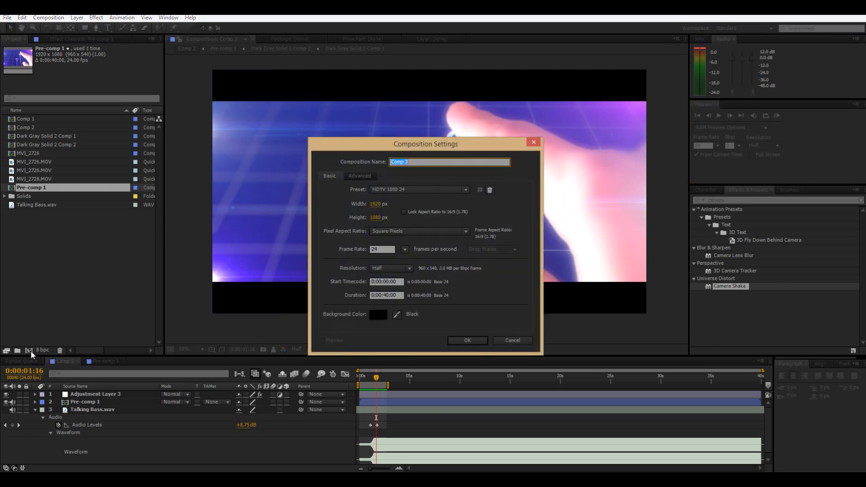
{"action": "left_click", "coordinate": [468, 341]}
{"action": "left_click_drag", "start_coordinate": [34, 188], "coordinate": [181, 434]}
{"action": "mouse_move", "coordinate": [369, 378]}
{"action": "left_mouse_down"}
{"action": "mouse_move", "coordinate": [356, 379]}
{"action": "mouse_move", "coordinate": [381, 384]}
{"action": "mouse_move", "coordinate": [361, 380]}
{"action": "mouse_move", "coordinate": [369, 380]}
{"action": "left_mouse_up"}
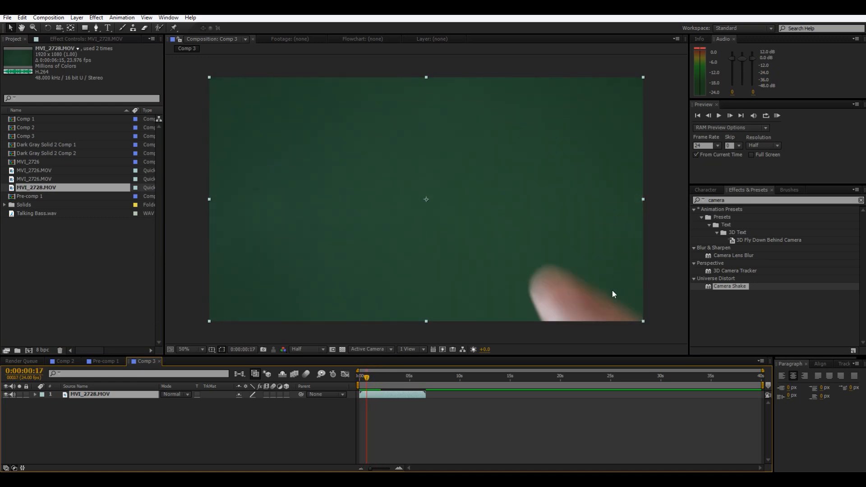
Examine the blurred edges of the finger against the green background in MVI_2728.MOV.
{"action": "scroll", "coordinate": [578, 285], "scroll_direction": "up", "scroll_amount": 2}
{"action": "left_click_drag", "start_coordinate": [575, 301], "coordinate": [361, 95]}
{"action": "left_click_drag", "start_coordinate": [628, 336], "coordinate": [268, 137]}
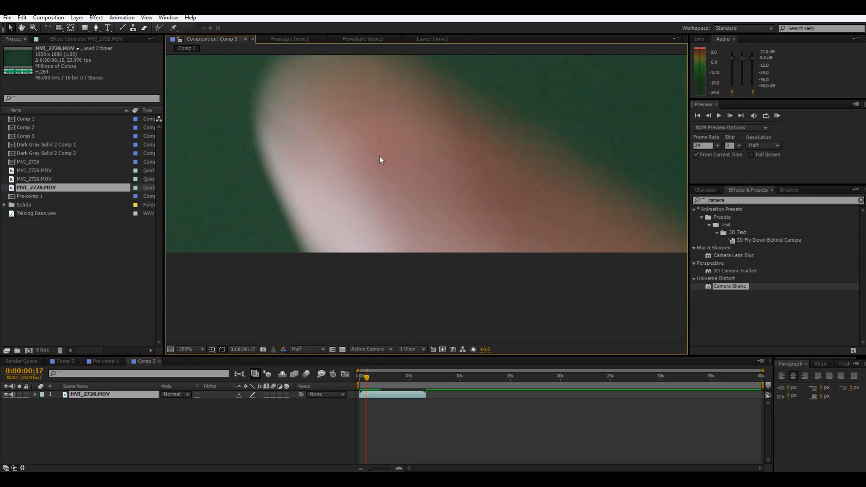
{"action": "left_click_drag", "start_coordinate": [549, 228], "coordinate": [556, 292]}
{"action": "scroll", "coordinate": [310, 190], "scroll_direction": "down", "scroll_amount": 6}
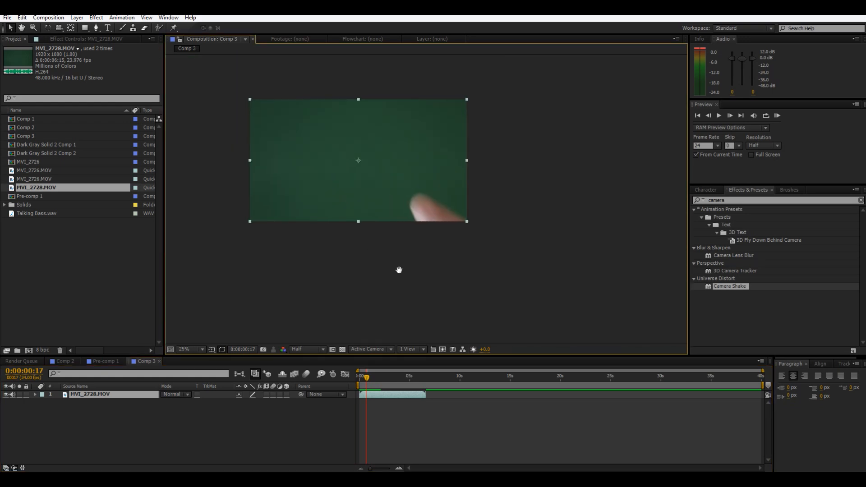
{"action": "left_click_drag", "start_coordinate": [390, 262], "coordinate": [432, 308]}
{"action": "scroll", "coordinate": [426, 296], "scroll_direction": "up", "scroll_amount": 1}
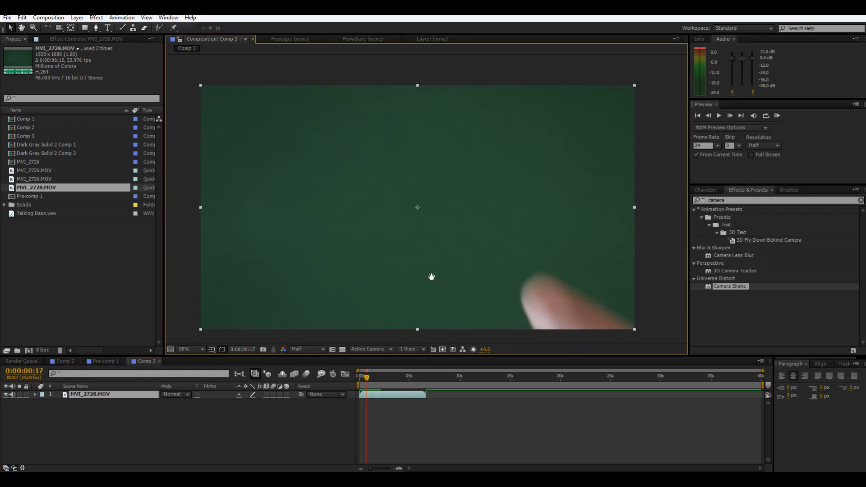
{"action": "scroll", "coordinate": [429, 278], "scroll_direction": "up", "scroll_amount": 1}
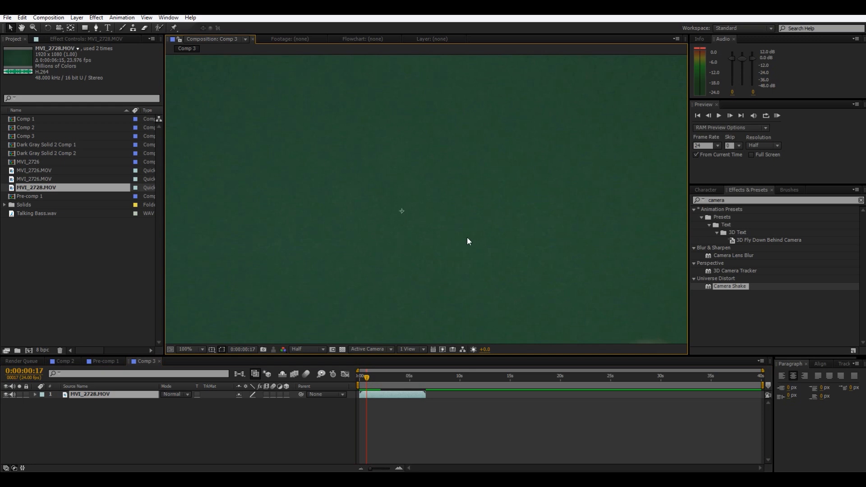
{"action": "scroll", "coordinate": [438, 247], "scroll_direction": "down", "scroll_amount": 2}
{"action": "scroll", "coordinate": [429, 244], "scroll_direction": "up", "scroll_amount": 1}
{"action": "left_click_drag", "start_coordinate": [419, 240], "coordinate": [411, 220]}
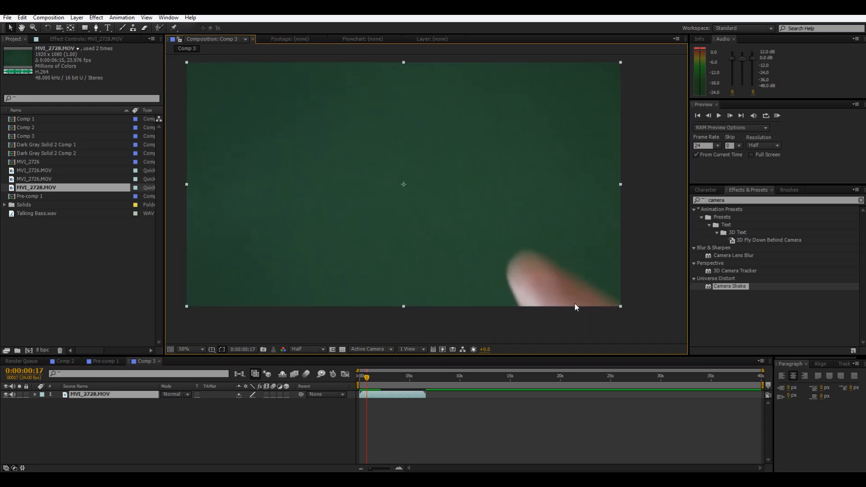
{"action": "scroll", "coordinate": [555, 289], "scroll_direction": "up", "scroll_amount": 2}
{"action": "left_click_drag", "start_coordinate": [586, 312], "coordinate": [457, 317]}
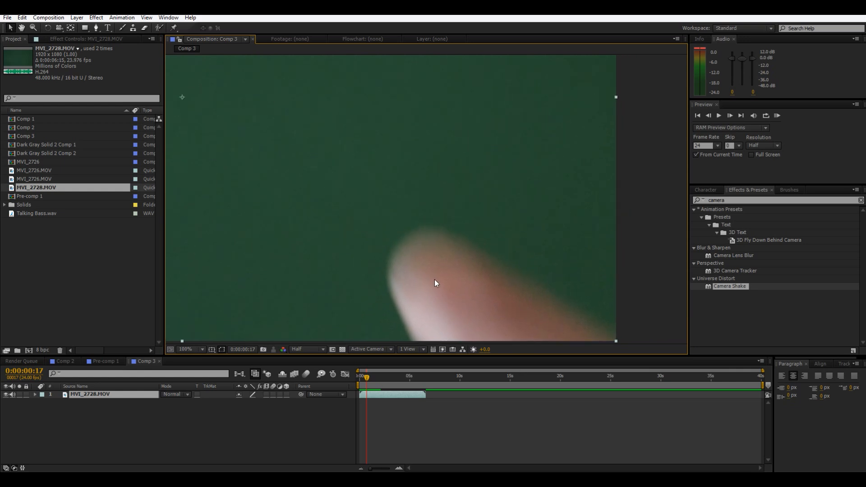
{"action": "left_click_drag", "start_coordinate": [486, 286], "coordinate": [476, 332]}
{"action": "scroll", "coordinate": [380, 263], "scroll_direction": "down", "scroll_amount": 1}
{"action": "left_click_drag", "start_coordinate": [317, 195], "coordinate": [391, 231]}
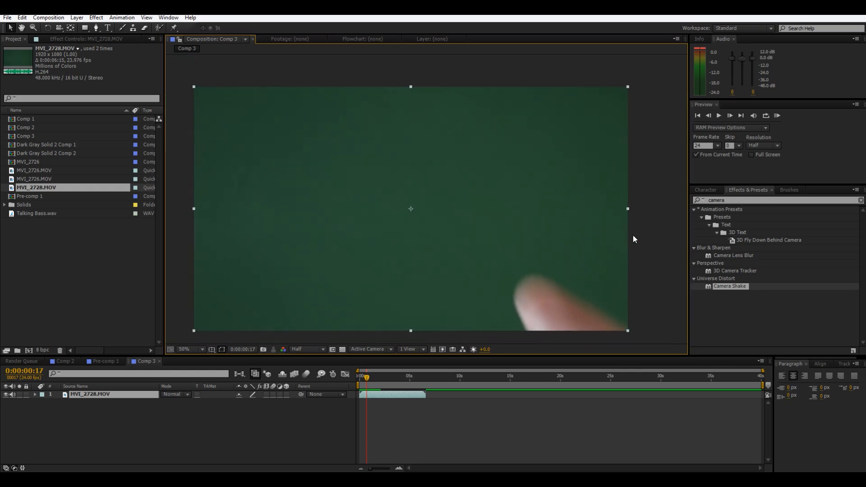
Apply the Keylight (1.2) effect to the MVI_2728.MOV footage and sample the green background as its Screen Colour.
{"action": "left_click", "coordinate": [670, 211]}
{"action": "left_click", "coordinate": [780, 202]}
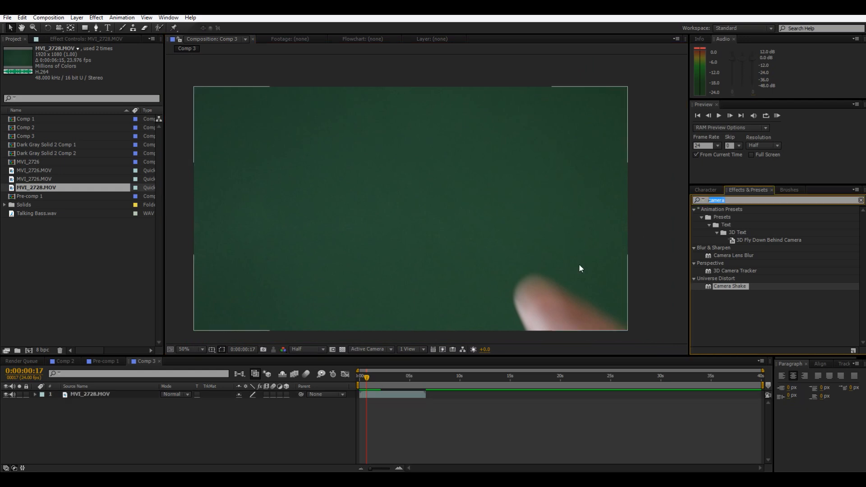
{"action": "type", "text": "key"}
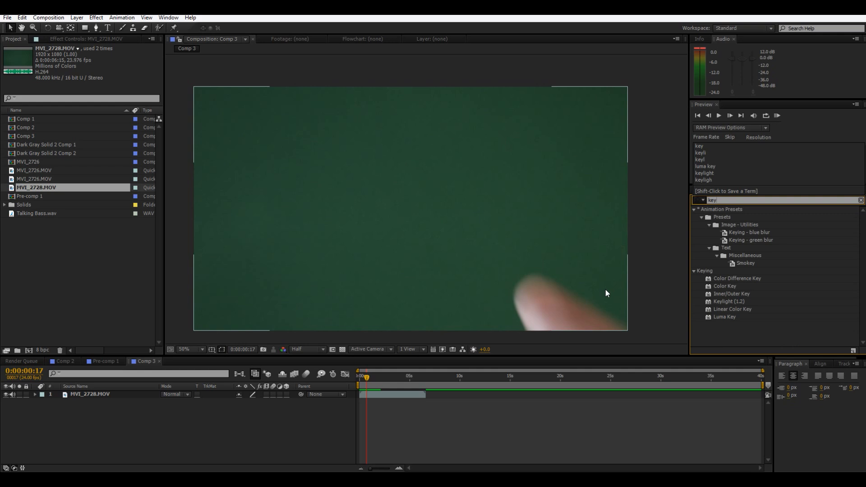
{"action": "left_click_drag", "start_coordinate": [724, 301], "coordinate": [450, 278]}
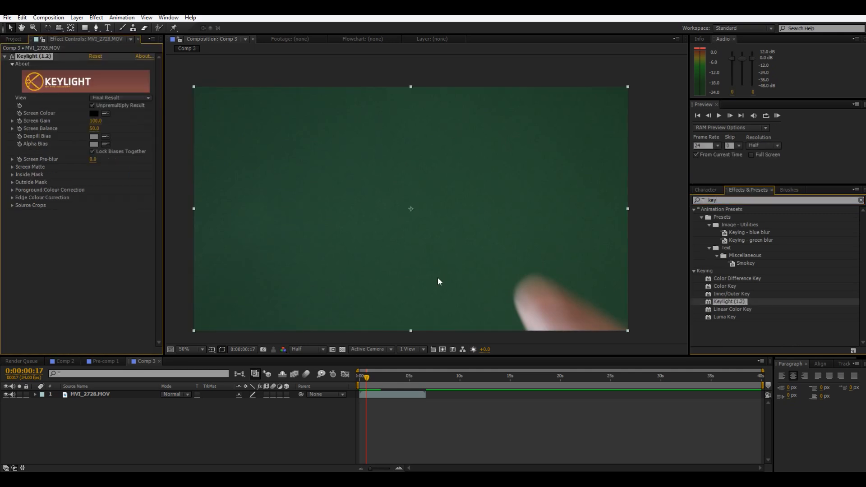
{"action": "left_click", "coordinate": [105, 113]}
{"action": "left_click", "coordinate": [380, 244]}
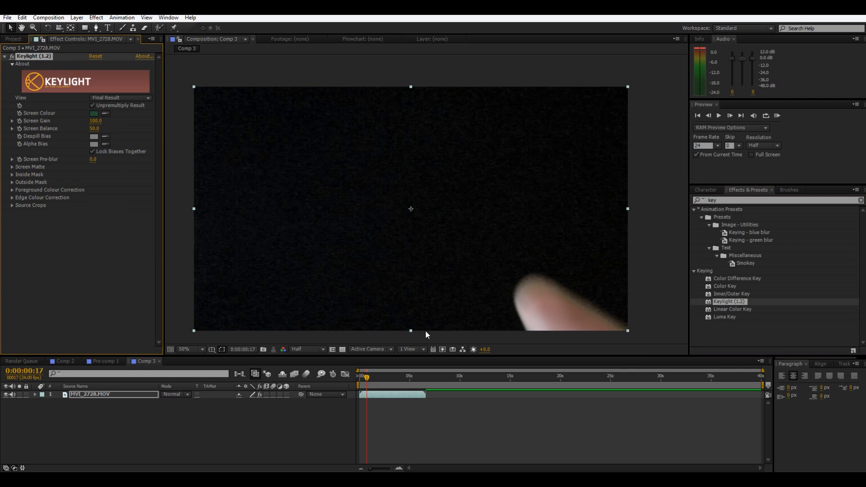
Show the transparency grid and refine the key with Screen Gain 173, Screen Balance 15, Clip Black 57, Screen Shrink/Grow -3 and Screen Softness 4.
{"action": "left_click", "coordinate": [343, 350]}
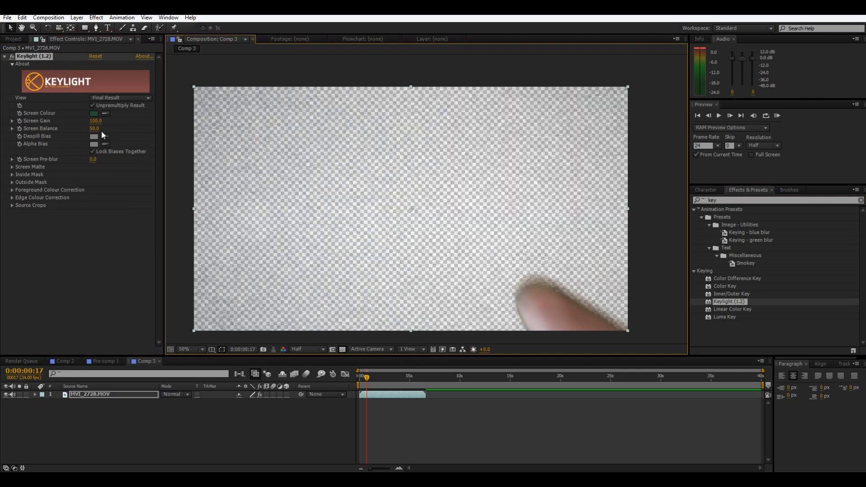
{"action": "mouse_move", "coordinate": [95, 121]}
{"action": "left_mouse_down"}
{"action": "mouse_move", "coordinate": [127, 114]}
{"action": "mouse_move", "coordinate": [115, 126]}
{"action": "mouse_move", "coordinate": [82, 128]}
{"action": "left_mouse_up"}
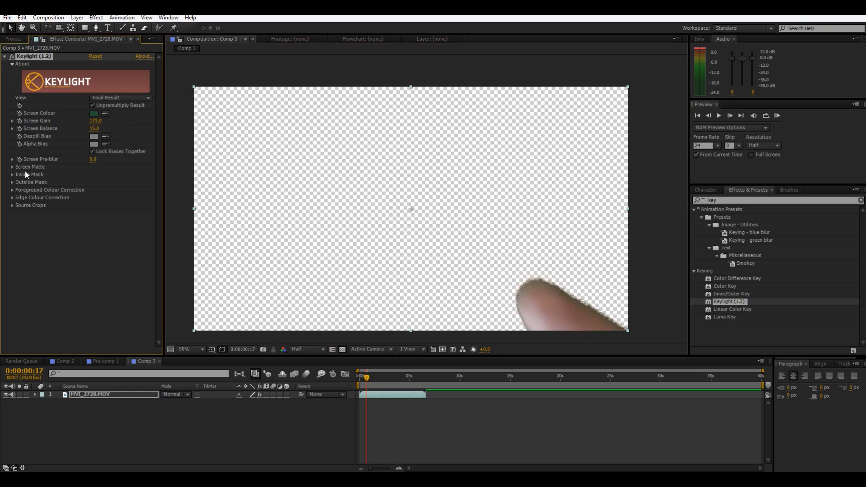
{"action": "left_click", "coordinate": [13, 167]}
{"action": "left_click_drag", "start_coordinate": [93, 174], "coordinate": [116, 169]}
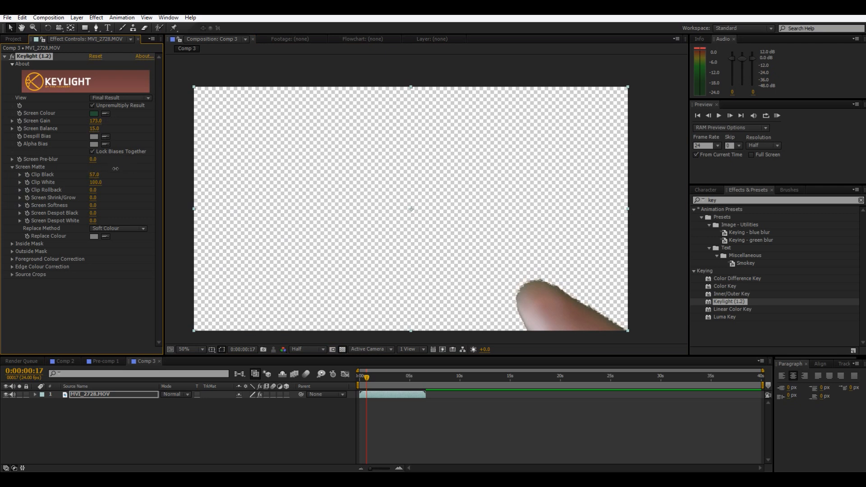
{"action": "mouse_move", "coordinate": [93, 197]}
{"action": "left_mouse_down"}
{"action": "mouse_move", "coordinate": [106, 195]}
{"action": "mouse_move", "coordinate": [75, 195]}
{"action": "mouse_move", "coordinate": [107, 206]}
{"action": "left_mouse_up"}
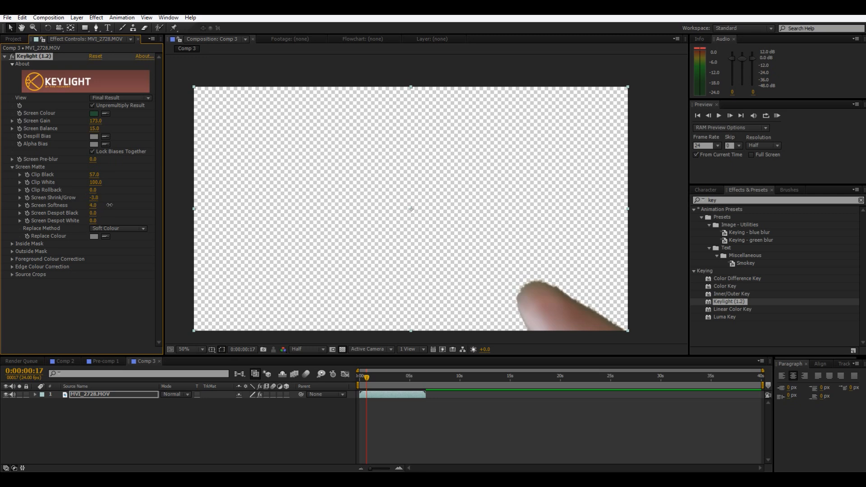
Try Keylight's Edge Colour Correction with a shifted colour balance on the finger's edges, and disable the correction again.
{"action": "left_click", "coordinate": [12, 266]}
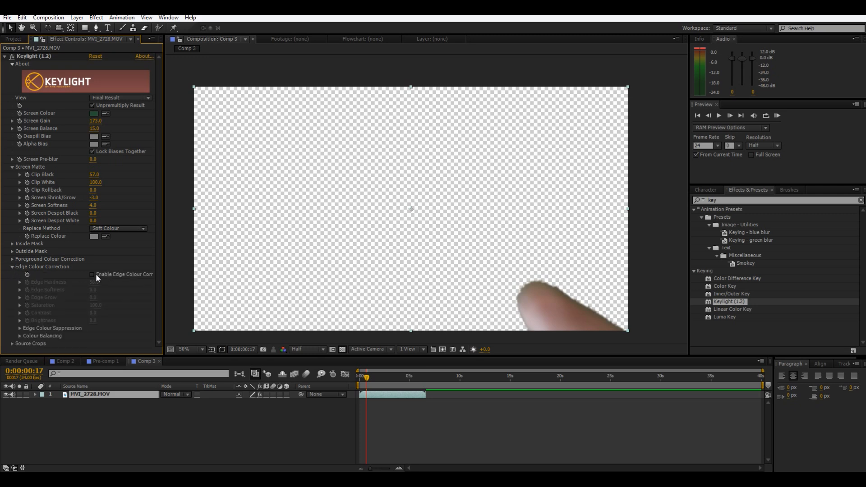
{"action": "left_click", "coordinate": [92, 274]}
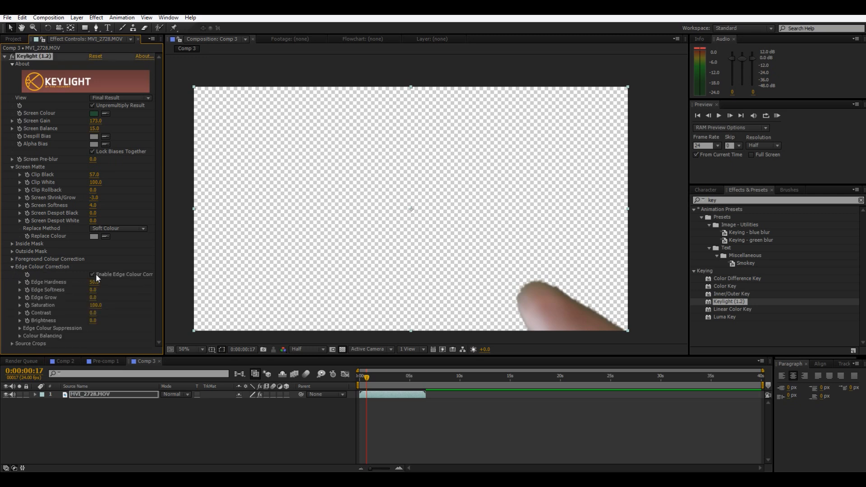
{"action": "left_click", "coordinate": [20, 337]}
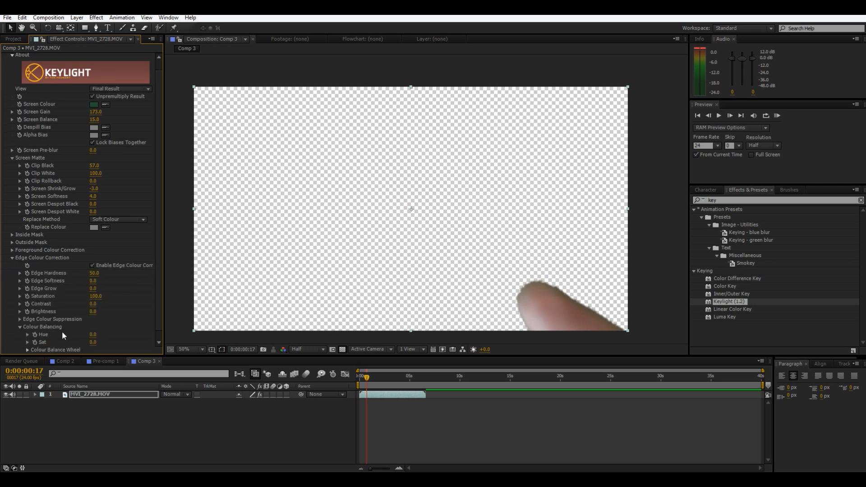
{"action": "left_click", "coordinate": [27, 349]}
{"action": "left_click", "coordinate": [82, 333]}
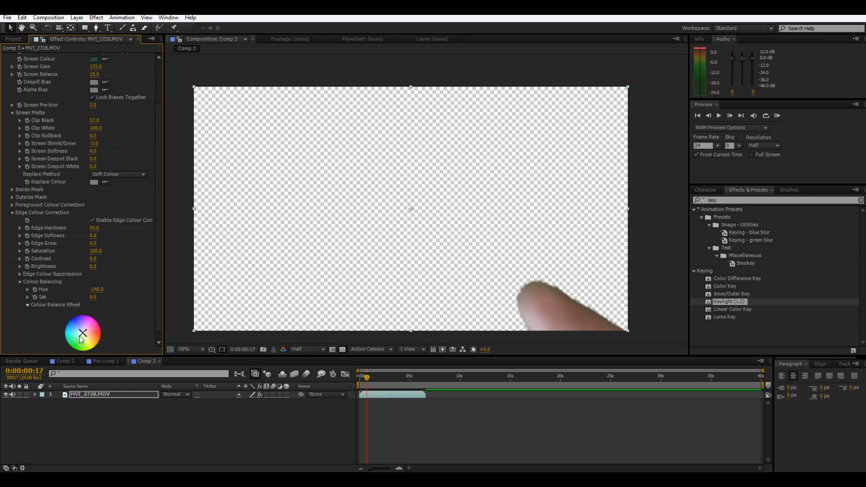
{"action": "left_click_drag", "start_coordinate": [83, 334], "coordinate": [92, 342]}
{"action": "left_click", "coordinate": [93, 220]}
Set Keylight's Screen Gain to 286 and preview the keyed hand from the start of the composition, ending at 0:00:01:14.
{"action": "scroll", "coordinate": [96, 216], "scroll_direction": "up", "scroll_amount": 3}
{"action": "left_click_drag", "start_coordinate": [98, 121], "coordinate": [149, 118]}
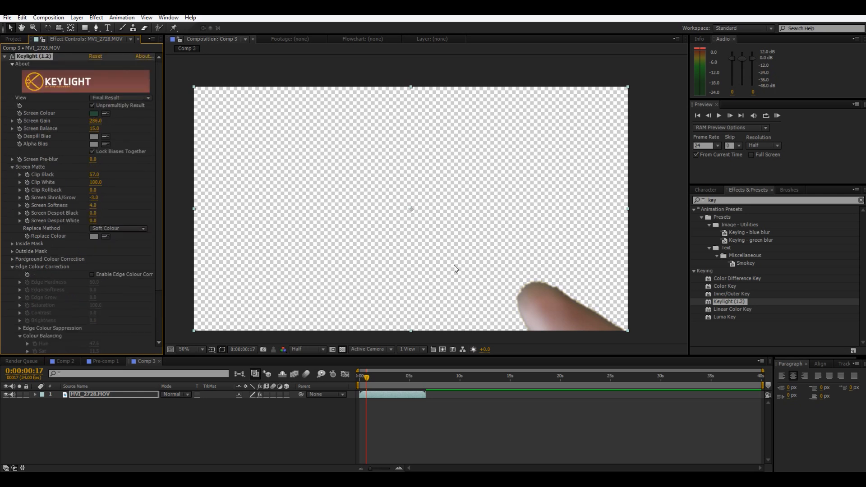
{"action": "key", "text": "comma"}
{"action": "left_click_drag", "start_coordinate": [372, 380], "coordinate": [329, 373]}
{"action": "key", "text": "period"}
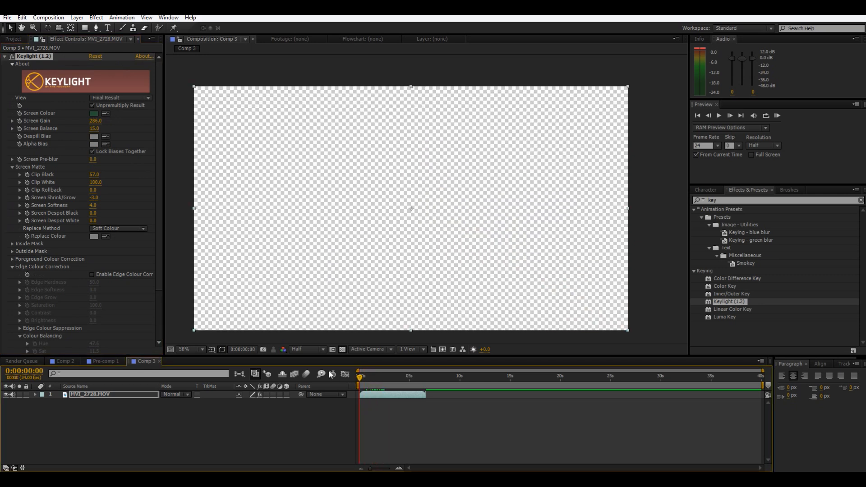
{"action": "key", "text": "space"}
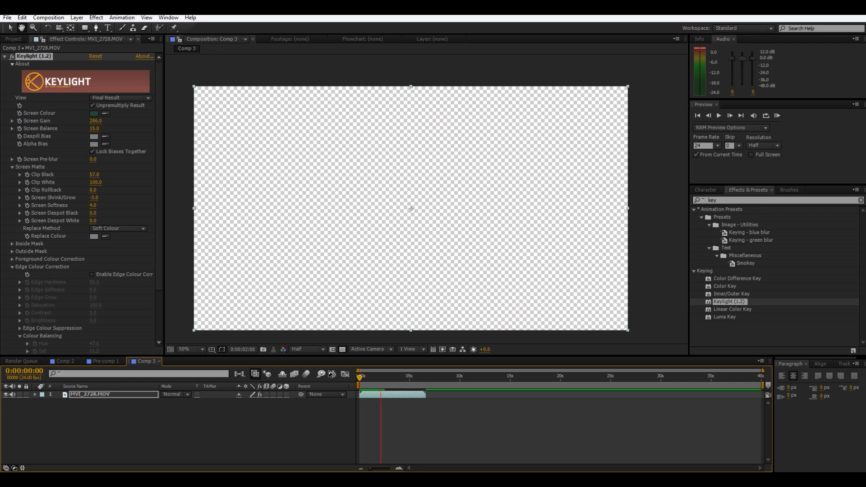
{"action": "key", "text": "space"}
{"action": "left_click_drag", "start_coordinate": [386, 377], "coordinate": [375, 381]}
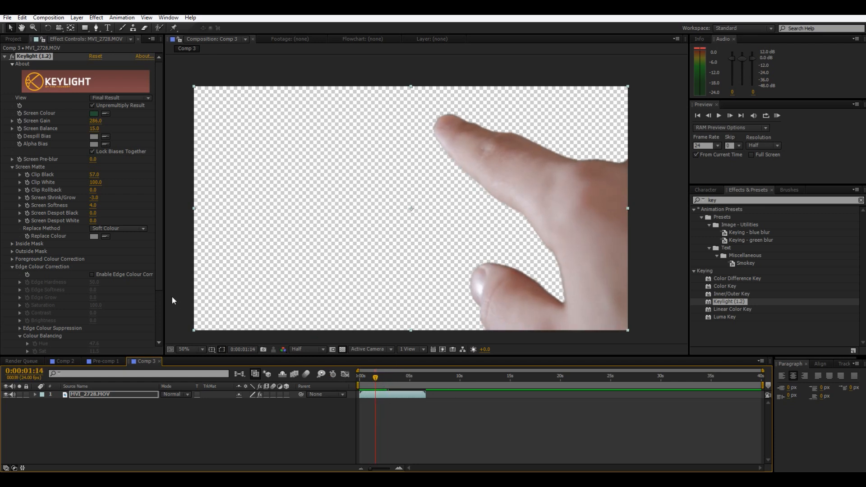
Add a black solid to Comp 3 and place it beneath the keyed hand footage.
{"action": "left_click_drag", "start_coordinate": [164, 282], "coordinate": [133, 280]}
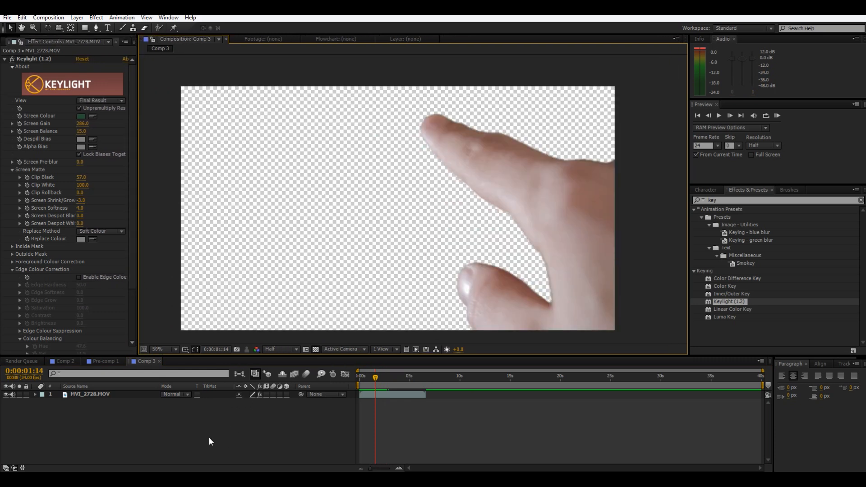
{"action": "right_click", "coordinate": [210, 437]}
{"action": "mouse_move", "coordinate": [269, 343]}
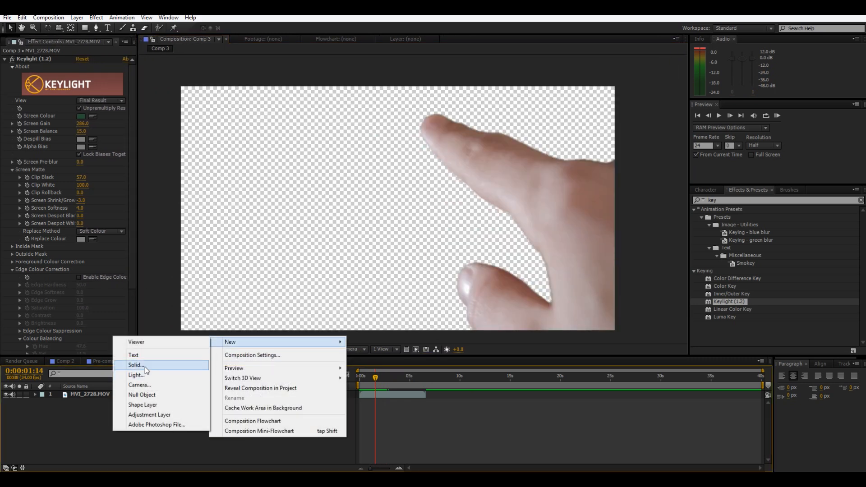
{"action": "left_click", "coordinate": [145, 367]}
{"action": "left_click", "coordinate": [385, 280]}
{"action": "left_click_drag", "start_coordinate": [95, 396], "coordinate": [108, 432]}
Add a white (FFFFFF) 1920 x 1080 solid above the hand footage.
{"action": "right_click", "coordinate": [165, 324]}
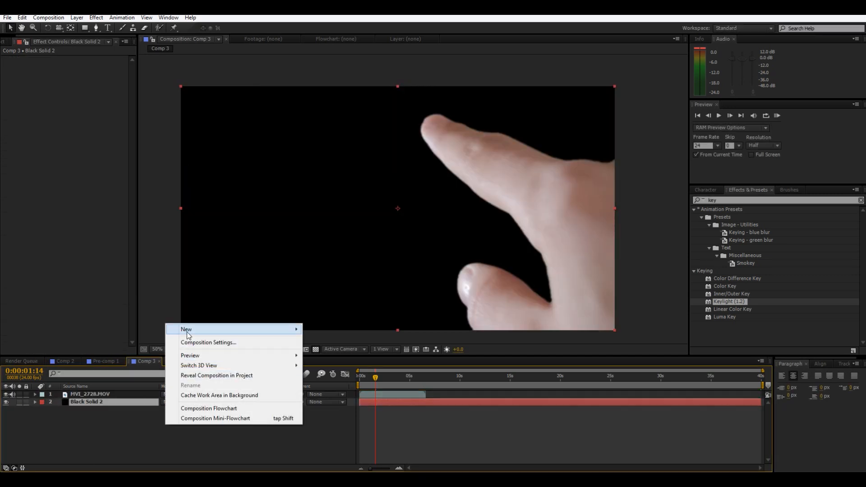
{"action": "mouse_move", "coordinate": [187, 332]}
{"action": "left_click", "coordinate": [133, 356]}
{"action": "left_click", "coordinate": [355, 255]}
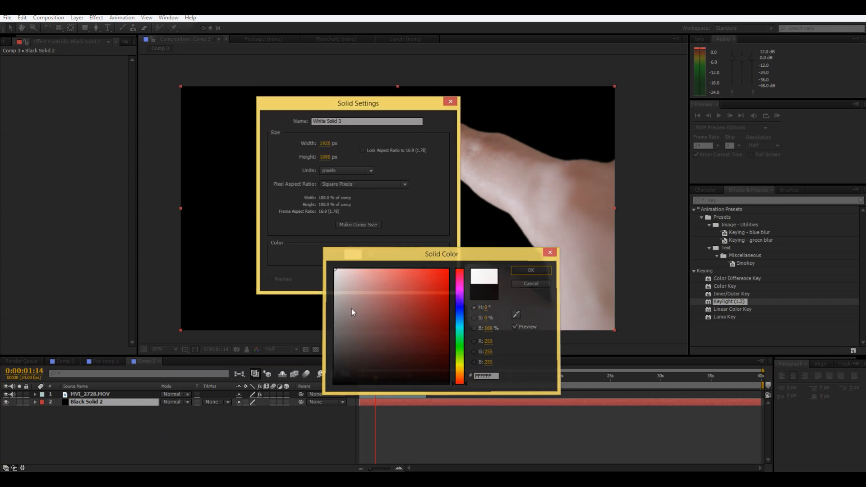
{"action": "key", "text": "Return"}
{"action": "key", "text": "Return"}
Apply the Generate category's Grid effect to the white solid and hide all three layers.
{"action": "left_click", "coordinate": [724, 200]}
{"action": "type", "text": "gr"}
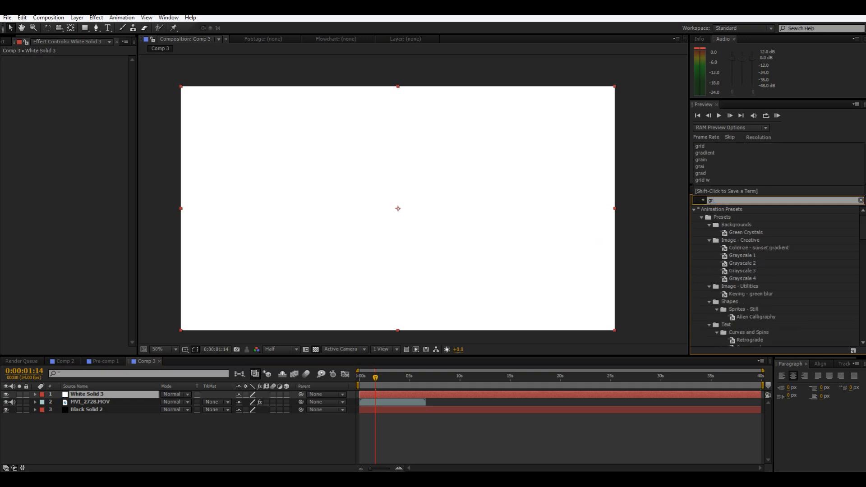
{"action": "type", "text": "id"}
{"action": "scroll", "coordinate": [728, 305], "scroll_direction": "down", "scroll_amount": 3}
{"action": "left_click_drag", "start_coordinate": [722, 312], "coordinate": [487, 281]}
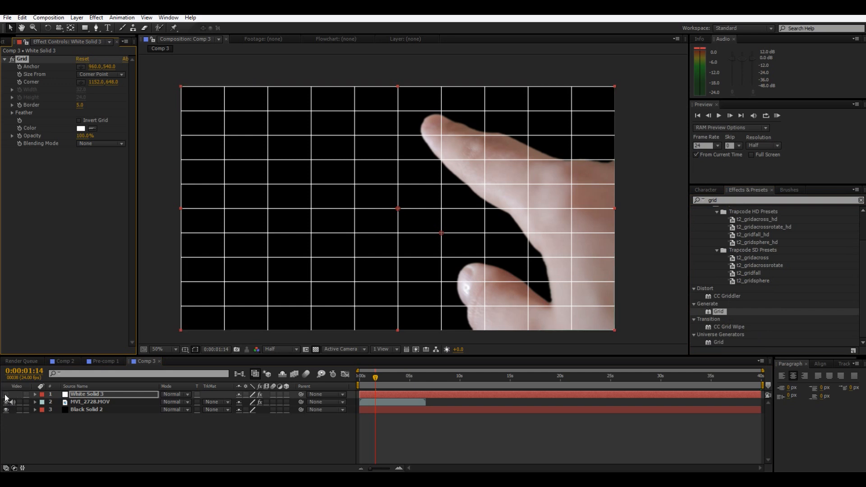
{"action": "left_click_drag", "start_coordinate": [6, 410], "coordinate": [6, 394]}
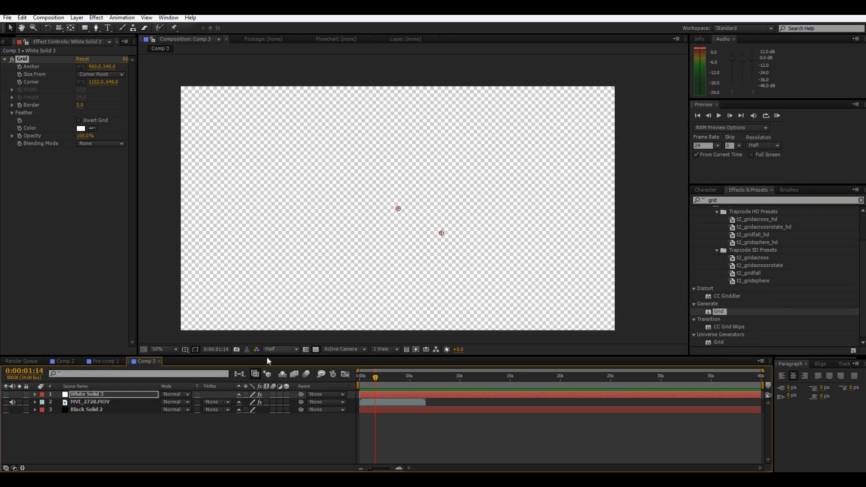
Draw a small circle with white fill and 16 px red stroke over a black background, and move it near the composition's center.
{"action": "left_click", "coordinate": [316, 350]}
{"action": "left_click", "coordinate": [296, 302]}
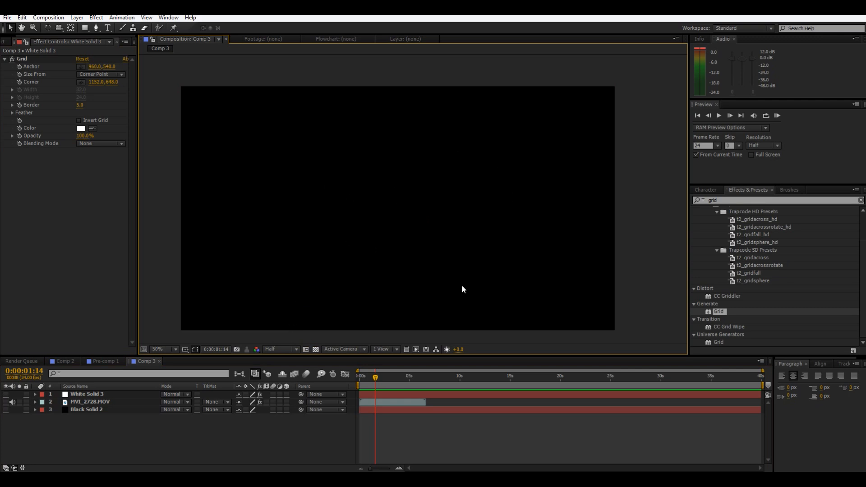
{"action": "left_click_drag", "start_coordinate": [84, 28], "coordinate": [125, 45]}
{"action": "left_click_drag", "start_coordinate": [315, 177], "coordinate": [354, 215]}
{"action": "left_click", "coordinate": [6, 29]}
{"action": "left_click_drag", "start_coordinate": [340, 199], "coordinate": [416, 202]}
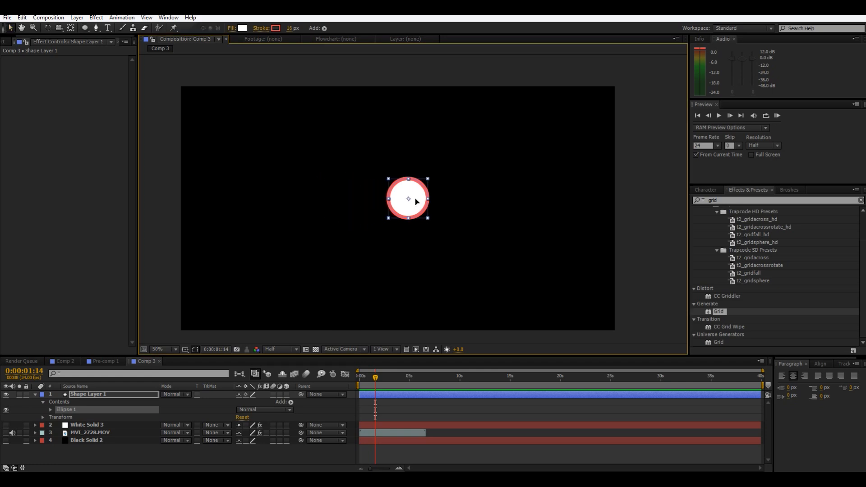
{"action": "left_click", "coordinate": [456, 226]}
Apply the Find Edges effect to the circle's shape layer.
{"action": "scroll", "coordinate": [452, 222], "scroll_direction": "up", "scroll_amount": 3}
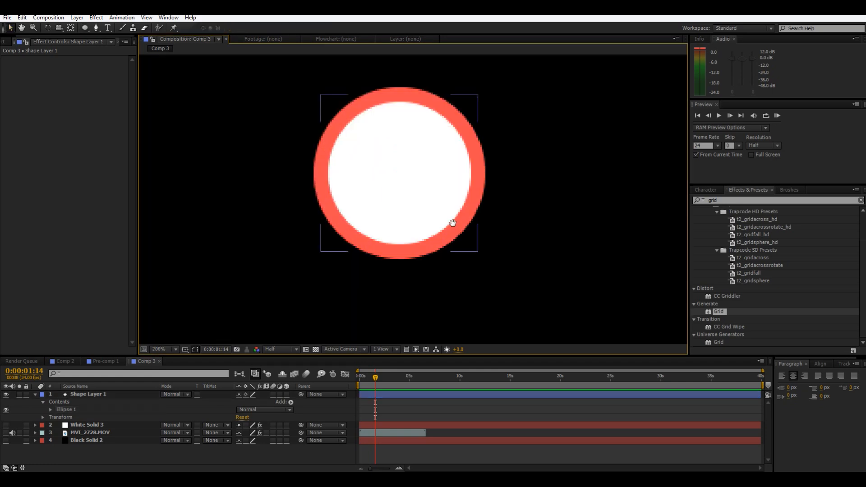
{"action": "left_click_drag", "start_coordinate": [453, 223], "coordinate": [457, 248]}
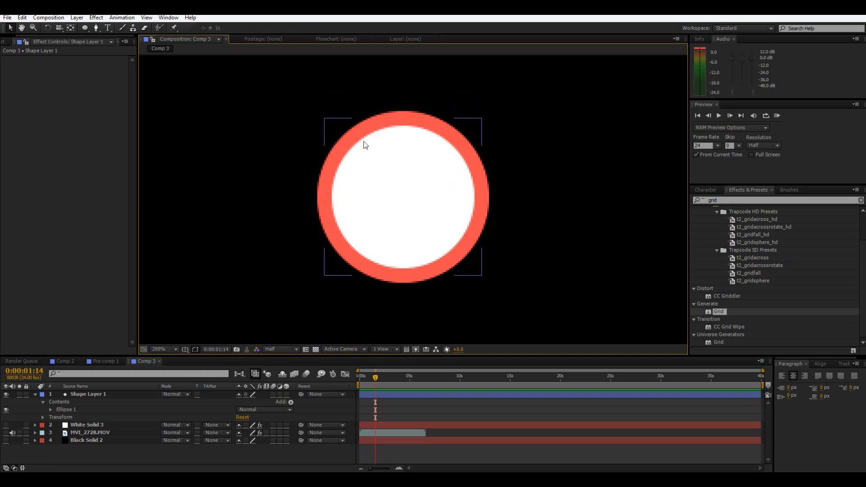
{"action": "left_click", "coordinate": [725, 201]}
{"action": "type", "text": "ind"}
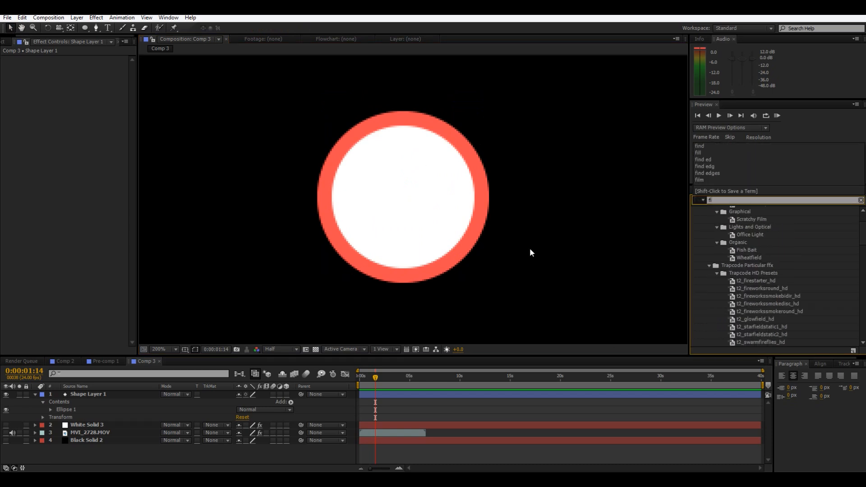
{"action": "left_click_drag", "start_coordinate": [732, 218], "coordinate": [378, 225]}
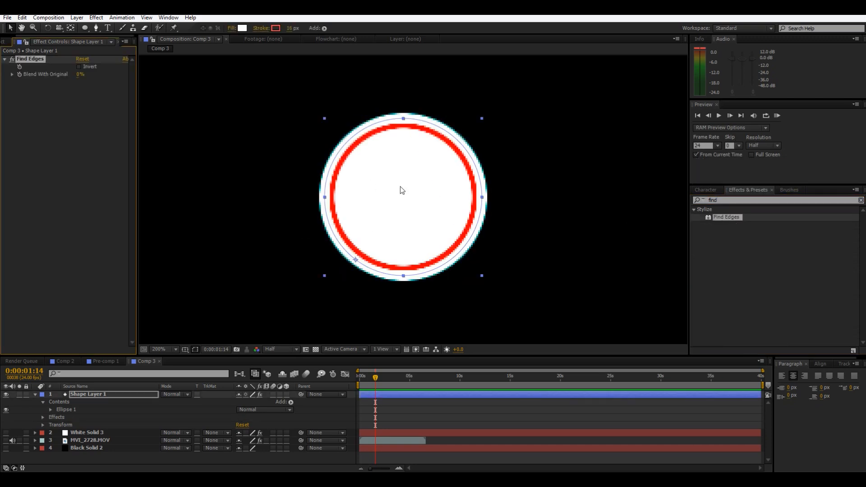
{"action": "scroll", "coordinate": [399, 187], "scroll_direction": "down", "scroll_amount": 4}
{"action": "scroll", "coordinate": [398, 203], "scroll_direction": "up", "scroll_amount": 4}
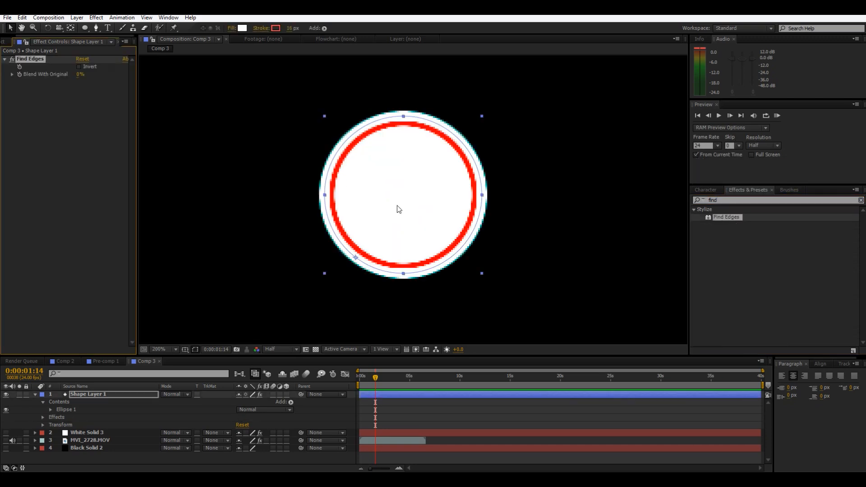
Invert the Find Edges effect and set its Blend With Original to 11%.
{"action": "left_click", "coordinate": [81, 67]}
{"action": "scroll", "coordinate": [259, 216], "scroll_direction": "down", "scroll_amount": 2}
{"action": "key", "text": "F2"}
{"action": "scroll", "coordinate": [258, 216], "scroll_direction": "down", "scroll_amount": 4}
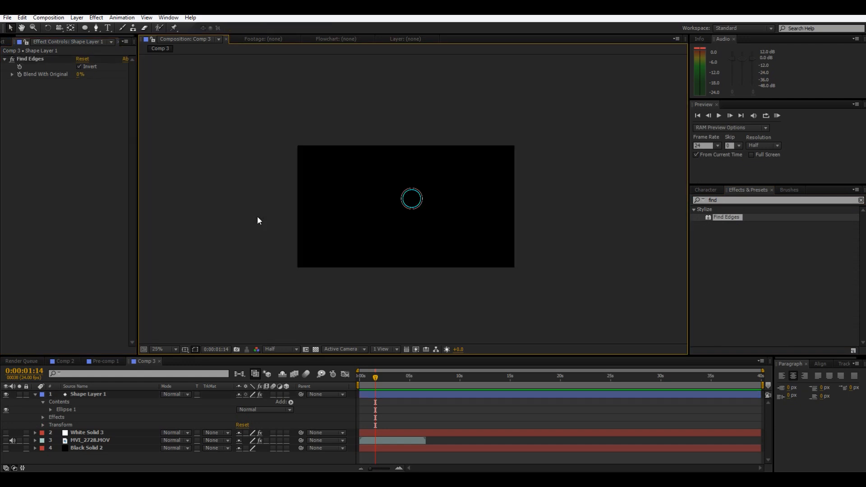
{"action": "scroll", "coordinate": [257, 216], "scroll_direction": "up", "scroll_amount": 4}
{"action": "scroll", "coordinate": [254, 209], "scroll_direction": "up", "scroll_amount": 1}
{"action": "left_click_drag", "start_coordinate": [84, 76], "coordinate": [175, 140]}
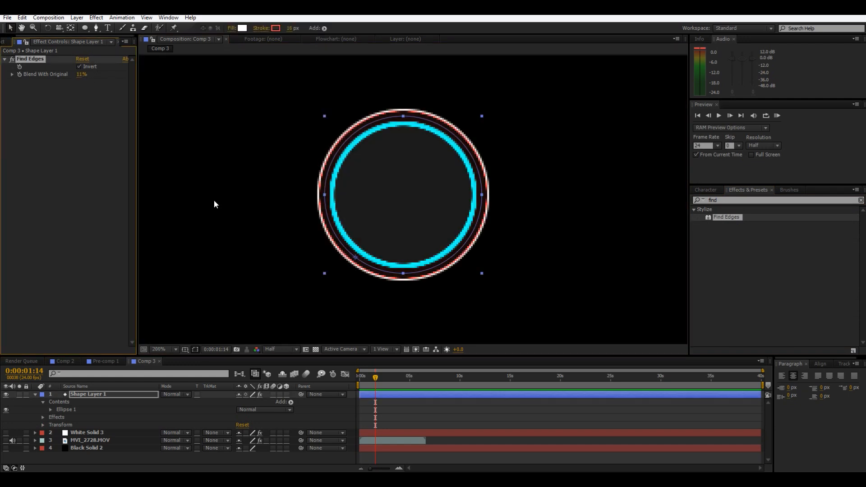
{"action": "left_click", "coordinate": [265, 252]}
{"action": "scroll", "coordinate": [265, 253], "scroll_direction": "down", "scroll_amount": 1}
{"action": "scroll", "coordinate": [279, 254], "scroll_direction": "up", "scroll_amount": 1}
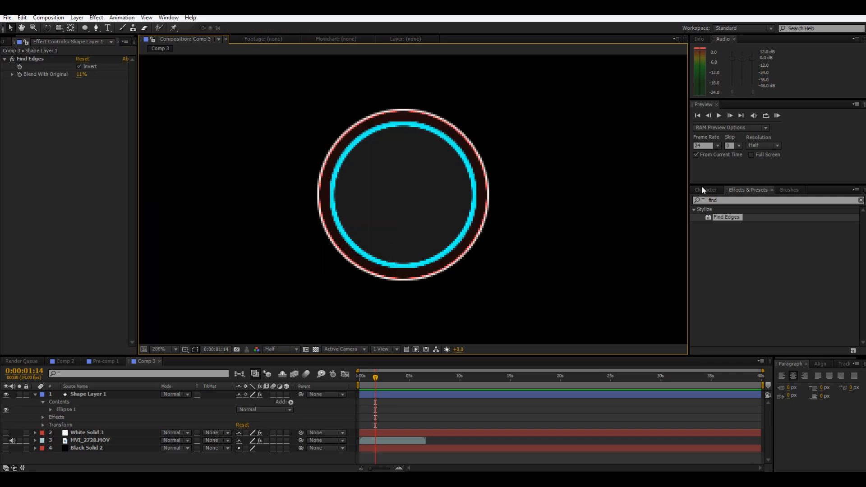
Apply the Color Correction category's Tint effect to the circle's shape layer.
{"action": "left_click_drag", "start_coordinate": [736, 201], "coordinate": [668, 216]}
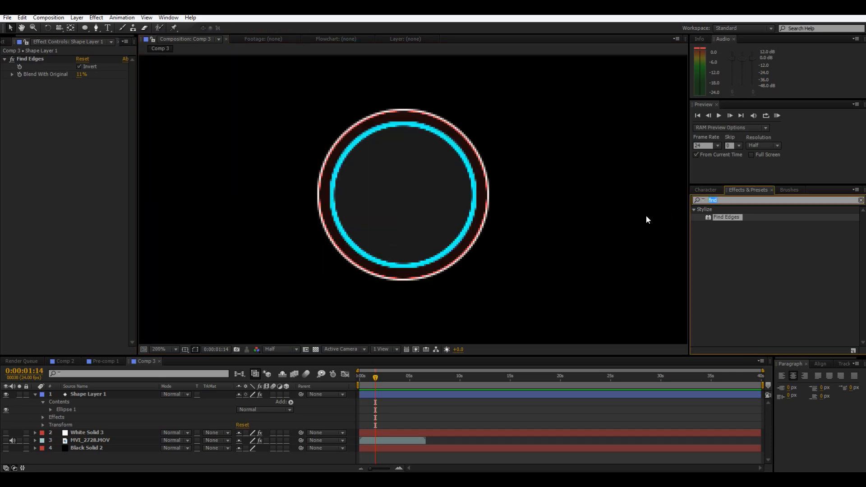
{"action": "type", "text": "t"}
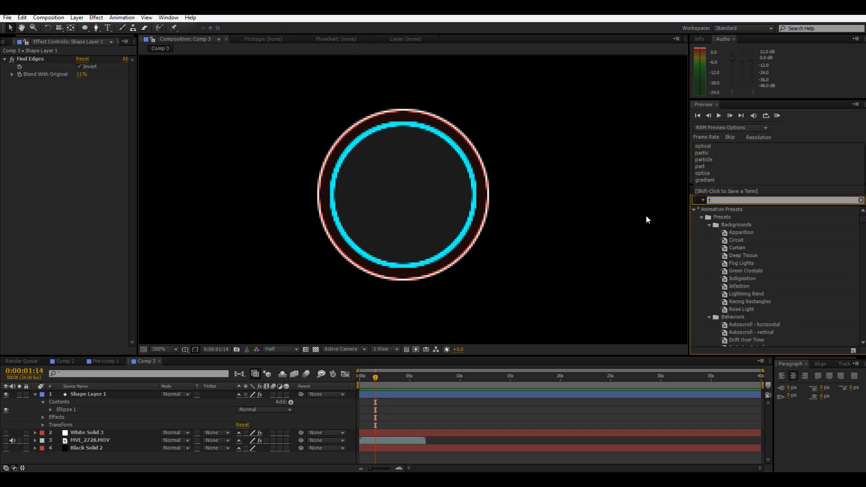
{"action": "type", "text": "int"}
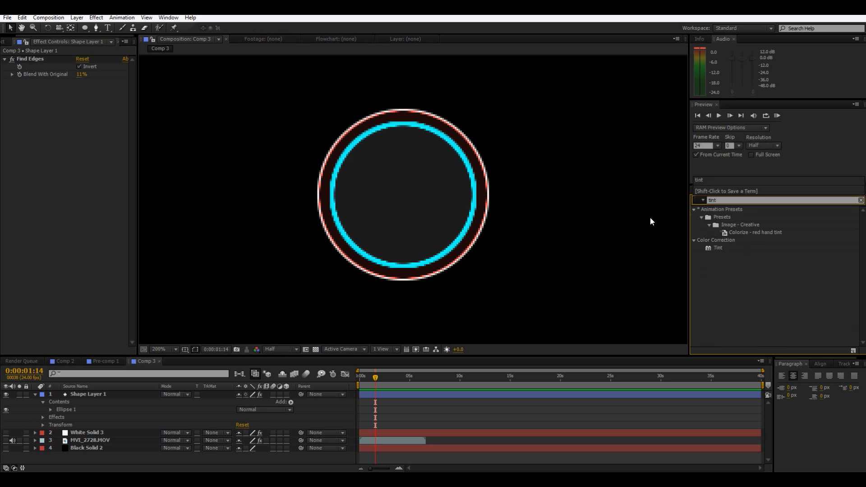
{"action": "left_click_drag", "start_coordinate": [708, 249], "coordinate": [29, 215]}
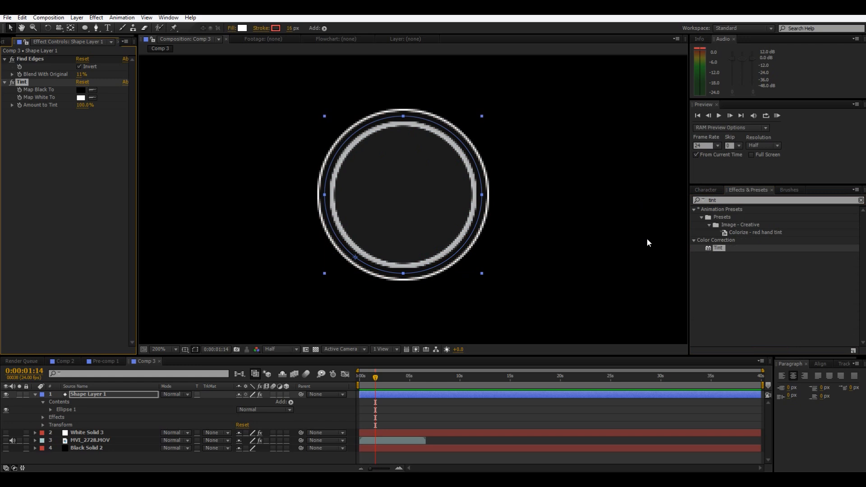
Apply VC Color Vibrance to the circle's shape layer and set its color to light blue 718FFF.
{"action": "left_click", "coordinate": [754, 200]}
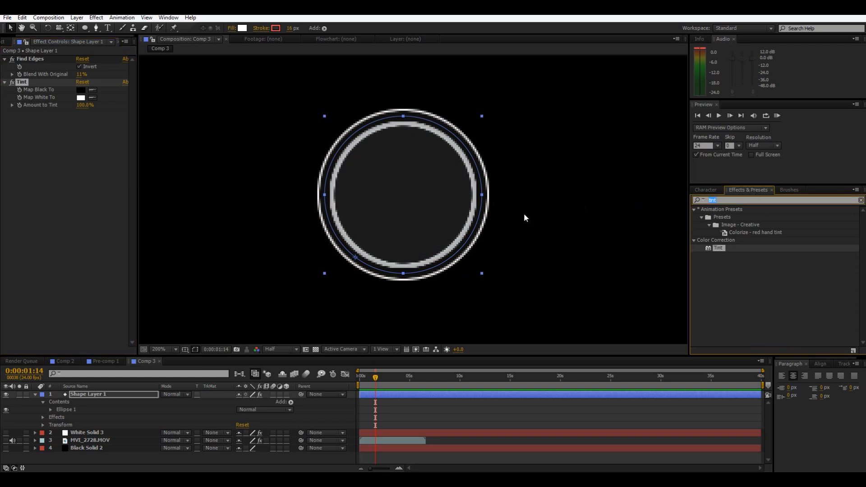
{"action": "type", "text": "vc"}
{"action": "left_click_drag", "start_coordinate": [731, 217], "coordinate": [82, 120]}
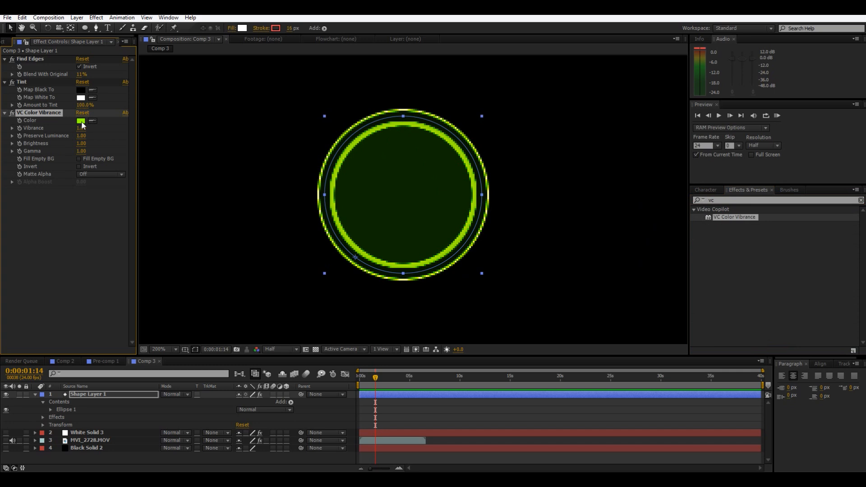
{"action": "left_click", "coordinate": [81, 120]}
{"action": "mouse_move", "coordinate": [464, 312]}
{"action": "left_mouse_down"}
{"action": "mouse_move", "coordinate": [461, 305]}
{"action": "mouse_move", "coordinate": [448, 353]}
{"action": "mouse_move", "coordinate": [425, 219]}
{"action": "mouse_move", "coordinate": [398, 217]}
{"action": "left_mouse_up"}
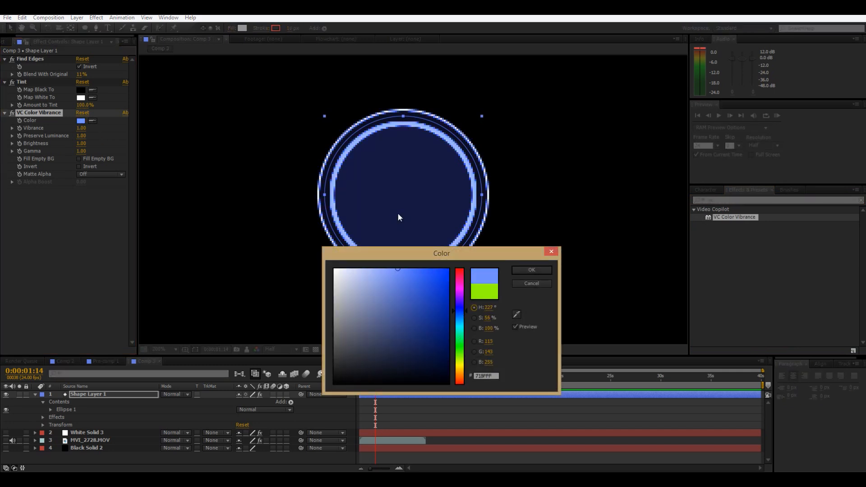
{"action": "left_click", "coordinate": [524, 269]}
{"action": "scroll", "coordinate": [530, 263], "scroll_direction": "down", "scroll_amount": 2}
{"action": "left_click", "coordinate": [529, 263]}
{"action": "scroll", "coordinate": [529, 263], "scroll_direction": "up", "scroll_amount": 1}
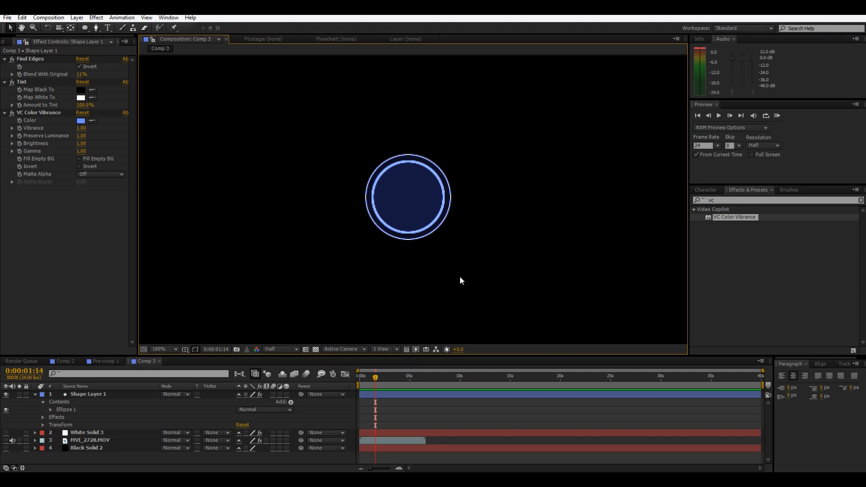
Set the composition's preview resolution to Full.
{"action": "left_click", "coordinate": [296, 348]}
{"action": "left_click", "coordinate": [273, 367]}
{"action": "scroll", "coordinate": [475, 228], "scroll_direction": "up", "scroll_amount": 2}
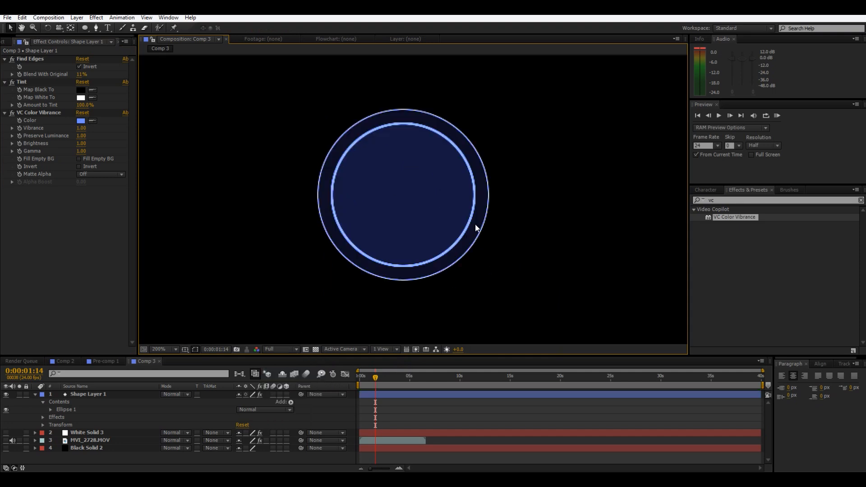
{"action": "scroll", "coordinate": [475, 230], "scroll_direction": "down", "scroll_amount": 2}
Apply the Stylize category's Glow effect to the circle's shape layer and set Glow Radius to 23.
{"action": "key", "text": "ctrl+5"}
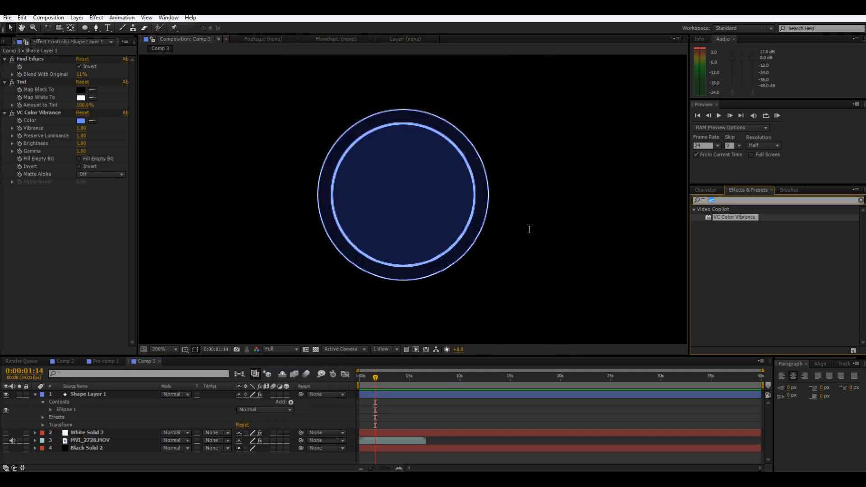
{"action": "type", "text": "glow"}
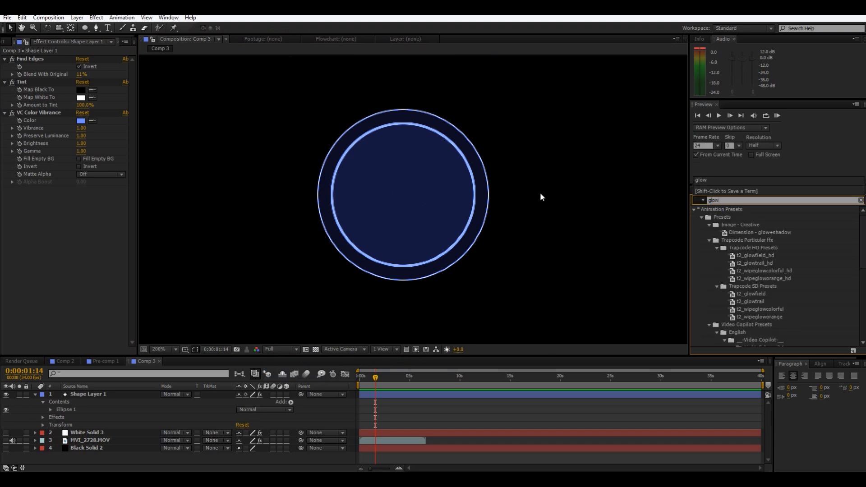
{"action": "scroll", "coordinate": [782, 294], "scroll_direction": "down", "scroll_amount": 2}
{"action": "scroll", "coordinate": [746, 322], "scroll_direction": "down", "scroll_amount": 5}
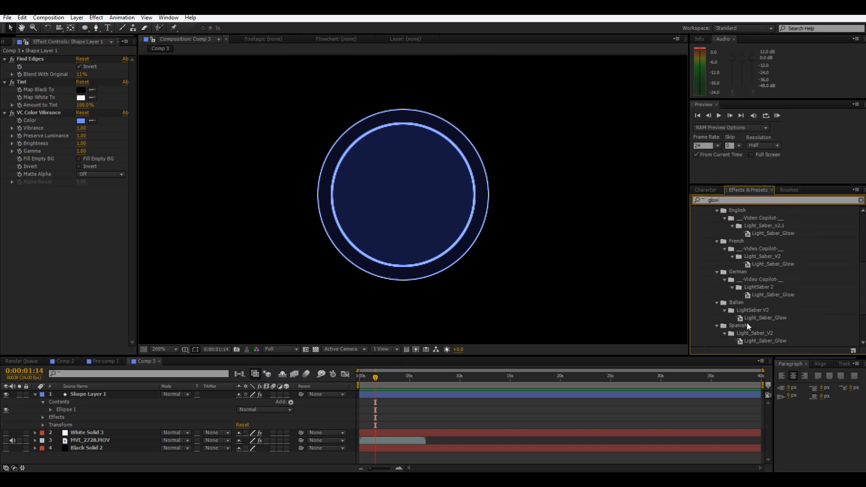
{"action": "left_click_drag", "start_coordinate": [722, 297], "coordinate": [71, 269]}
{"action": "left_click_drag", "start_coordinate": [82, 216], "coordinate": [90, 213]}
{"action": "left_click", "coordinate": [269, 227]}
{"action": "scroll", "coordinate": [277, 238], "scroll_direction": "down", "scroll_amount": 1}
{"action": "scroll", "coordinate": [277, 238], "scroll_direction": "up", "scroll_amount": 1}
{"action": "scroll", "coordinate": [273, 257], "scroll_direction": "down", "scroll_amount": 1}
{"action": "scroll", "coordinate": [274, 264], "scroll_direction": "up", "scroll_amount": 1}
{"action": "scroll", "coordinate": [273, 263], "scroll_direction": "up", "scroll_amount": 1}
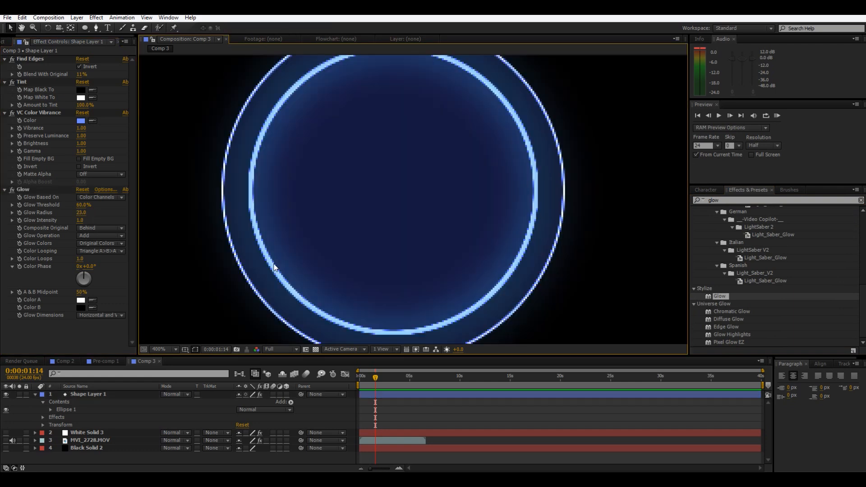
Examine the glowing circle against the transparency grid and restore the black background.
{"action": "left_click", "coordinate": [316, 350]}
{"action": "scroll", "coordinate": [384, 219], "scroll_direction": "down", "scroll_amount": 5}
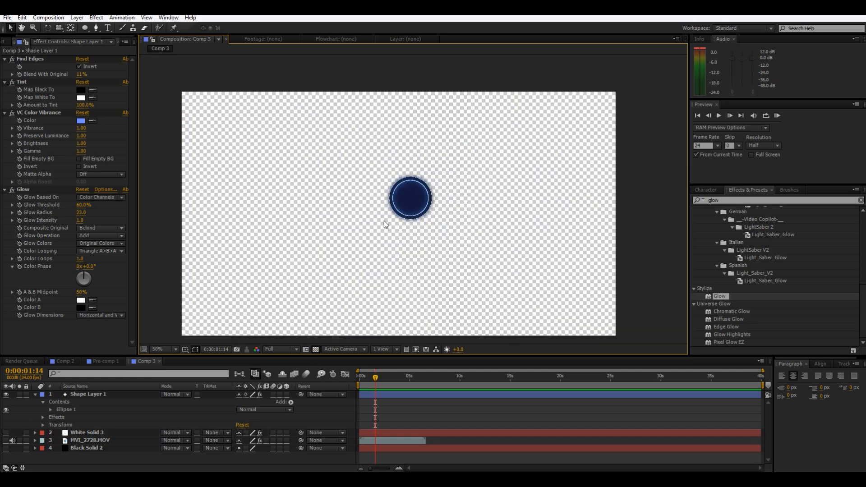
{"action": "scroll", "coordinate": [382, 224], "scroll_direction": "up", "scroll_amount": 4}
{"action": "scroll", "coordinate": [368, 266], "scroll_direction": "down", "scroll_amount": 2}
{"action": "scroll", "coordinate": [357, 297], "scroll_direction": "down", "scroll_amount": 1}
{"action": "scroll", "coordinate": [360, 284], "scroll_direction": "up", "scroll_amount": 1}
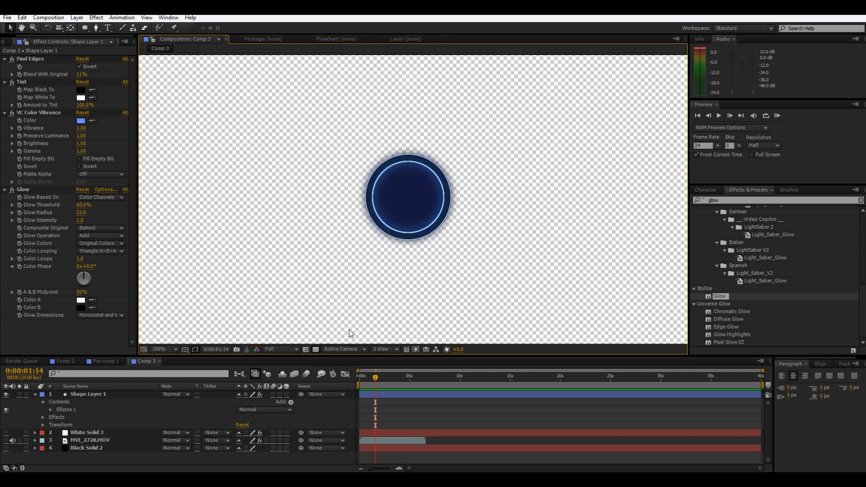
{"action": "left_click", "coordinate": [316, 349]}
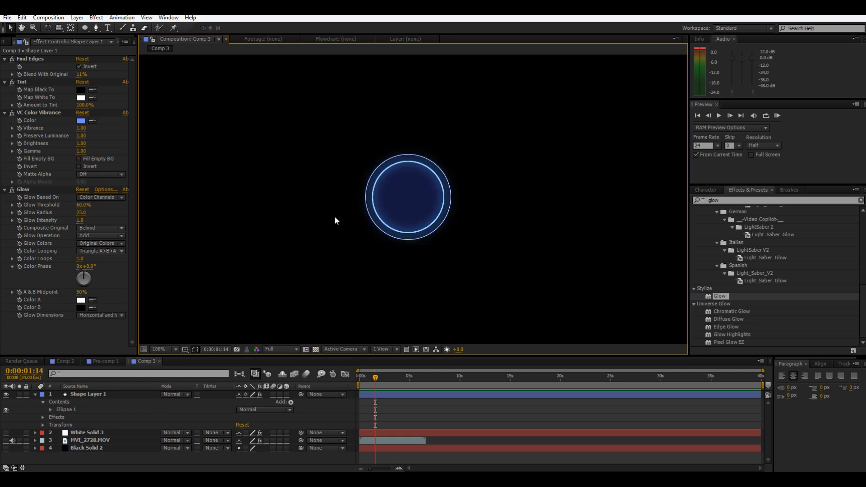
Draw a vertical line with the Pen tool, with a 16 px red stroke, from the circle's center down past the composition's lower edge.
{"action": "scroll", "coordinate": [475, 199], "scroll_direction": "down", "scroll_amount": 4}
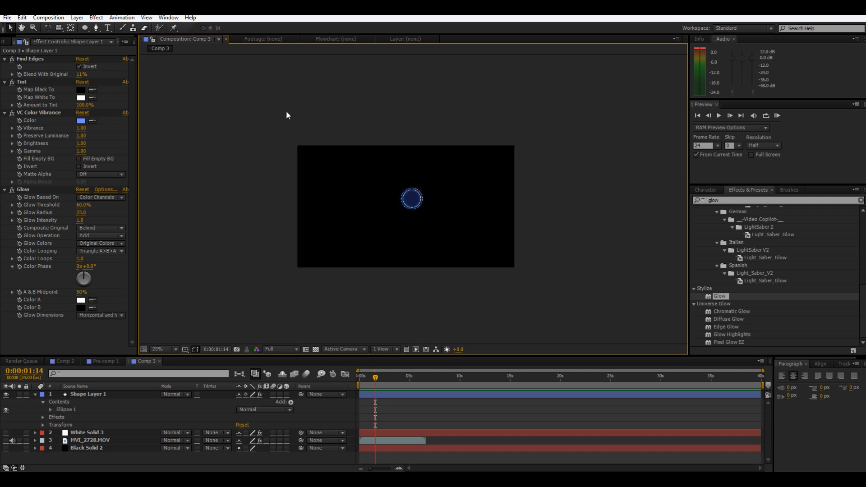
{"action": "left_click", "coordinate": [98, 27]}
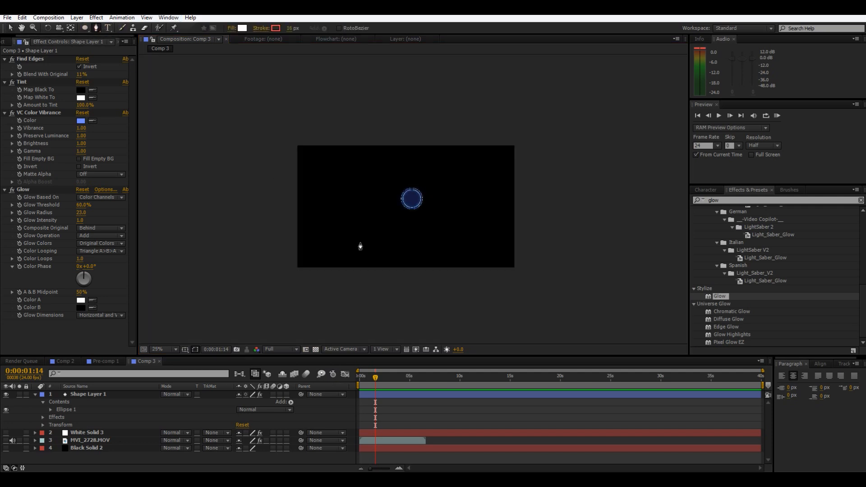
{"action": "left_click", "coordinate": [412, 199]}
{"action": "left_click", "coordinate": [415, 342]}
{"action": "left_click_drag", "start_coordinate": [414, 341], "coordinate": [413, 332]}
{"action": "scroll", "coordinate": [426, 291], "scroll_direction": "up", "scroll_amount": 2}
{"action": "left_click_drag", "start_coordinate": [332, 116], "coordinate": [338, 334]}
{"action": "scroll", "coordinate": [372, 192], "scroll_direction": "down", "scroll_amount": 1}
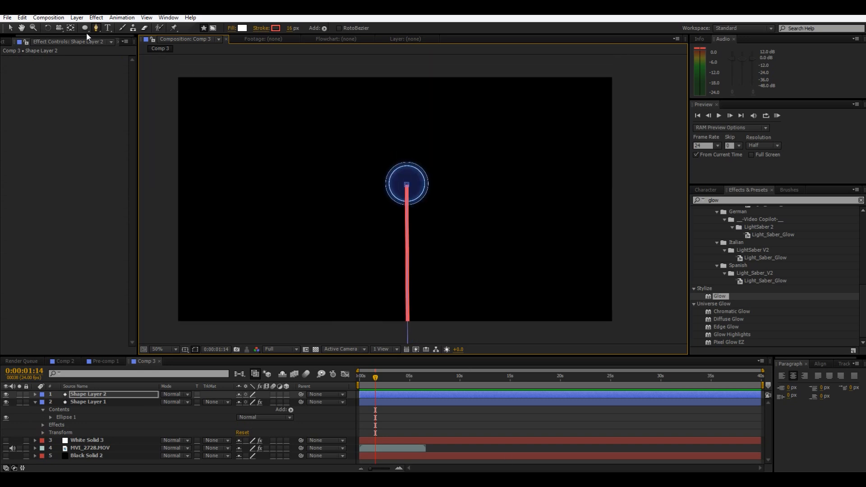
{"action": "left_click", "coordinate": [11, 28]}
{"action": "left_click", "coordinate": [345, 263]}
Move the line's shape layer directly beneath the circle's layer and check the circle by toggling its visibility off and on.
{"action": "key", "text": "period"}
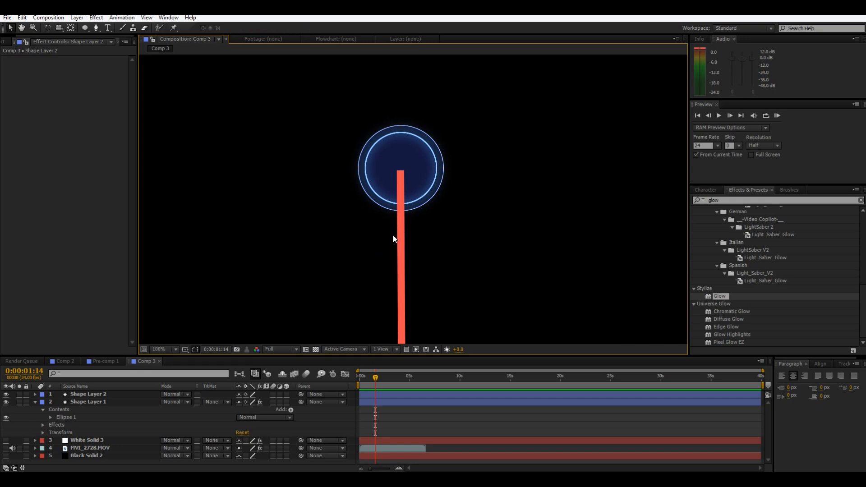
{"action": "left_click_drag", "start_coordinate": [83, 395], "coordinate": [96, 431]}
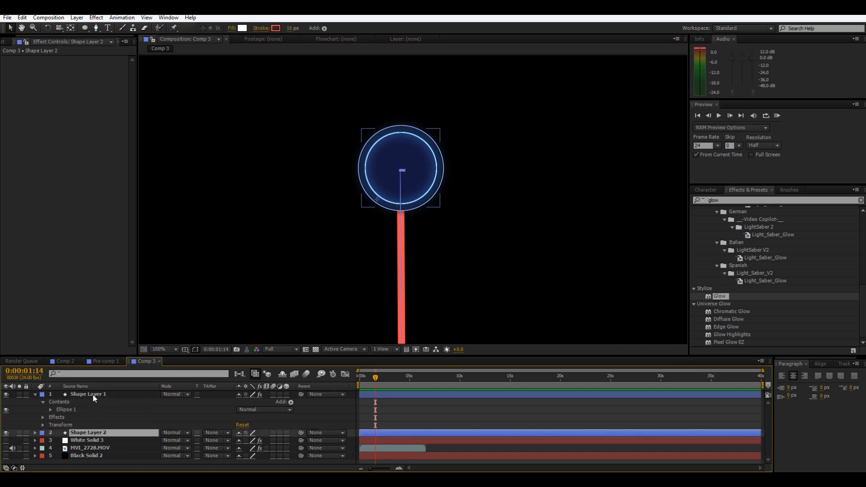
{"action": "left_click", "coordinate": [93, 394]}
{"action": "left_click", "coordinate": [6, 395]}
{"action": "left_click", "coordinate": [5, 395]}
Rename the circle's shape layer to Circle and the line's shape layer to Line.
{"action": "key", "text": "Return"}
{"action": "type", "text": "Circle"}
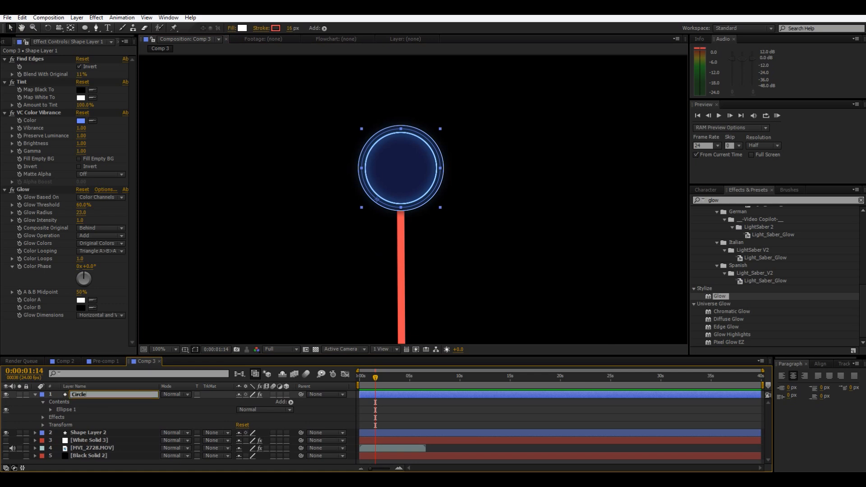
{"action": "left_click", "coordinate": [34, 394]}
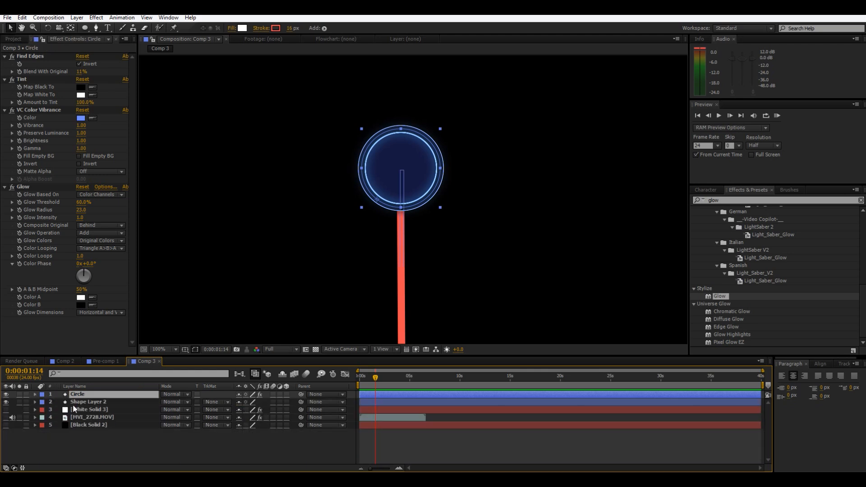
{"action": "left_click", "coordinate": [78, 406]}
{"action": "key", "text": "Return"}
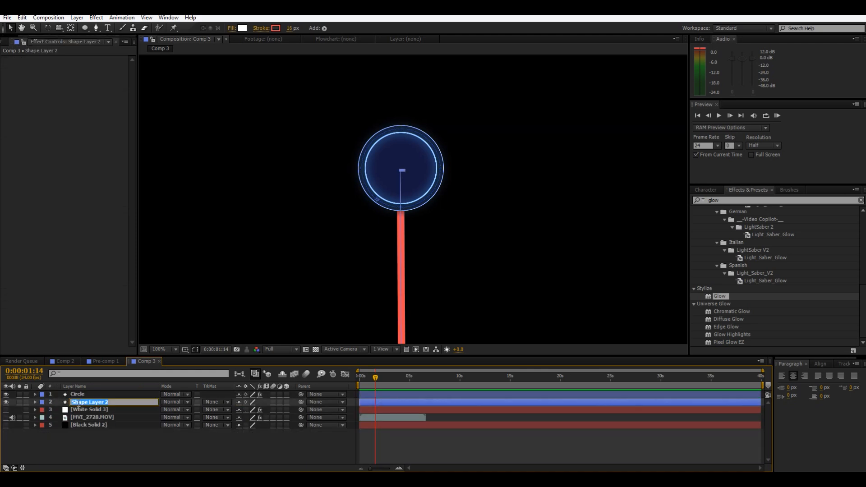
{"action": "type", "text": "L"}
{"action": "key", "text": "Return"}
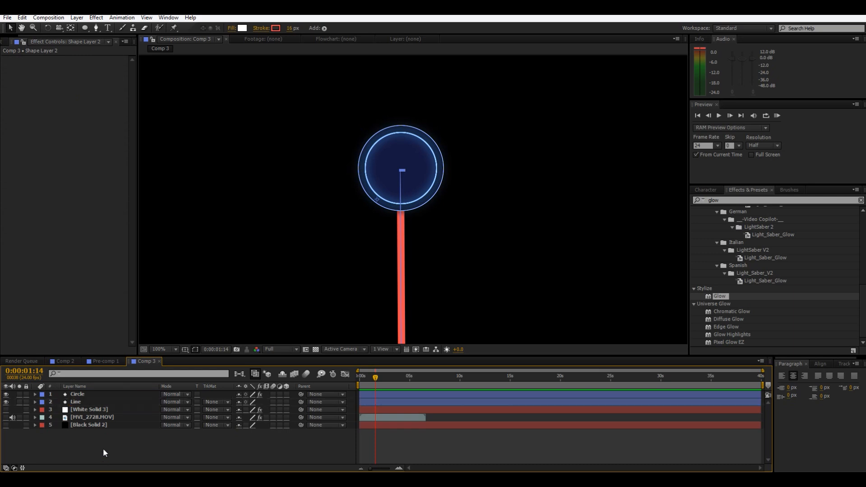
Apply the Ramp effect to the Line layer and return the playhead to the start of the composition.
{"action": "scroll", "coordinate": [425, 226], "scroll_direction": "down", "scroll_amount": 4}
{"action": "scroll", "coordinate": [423, 231], "scroll_direction": "up", "scroll_amount": 4}
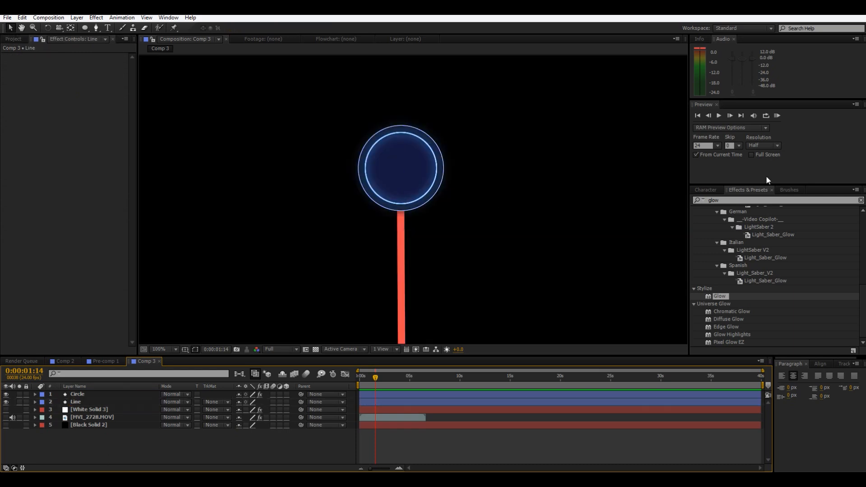
{"action": "left_click", "coordinate": [742, 201]}
{"action": "type", "text": "ramp"}
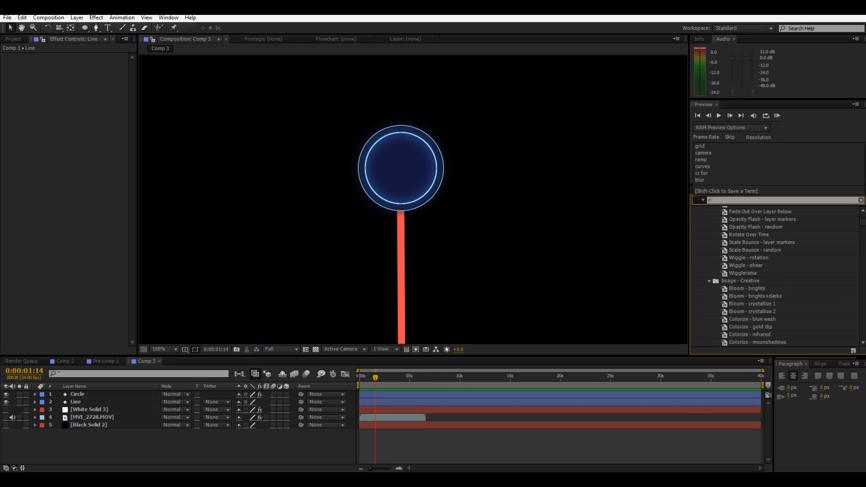
{"action": "left_click_drag", "start_coordinate": [721, 218], "coordinate": [97, 403]}
{"action": "key", "text": "comma"}
{"action": "key", "text": "comma"}
{"action": "key", "text": "comma"}
{"action": "key", "text": "period"}
{"action": "key", "text": "period"}
{"action": "key", "text": "period"}
{"action": "key", "text": "period"}
{"action": "left_click_drag", "start_coordinate": [376, 379], "coordinate": [297, 353]}
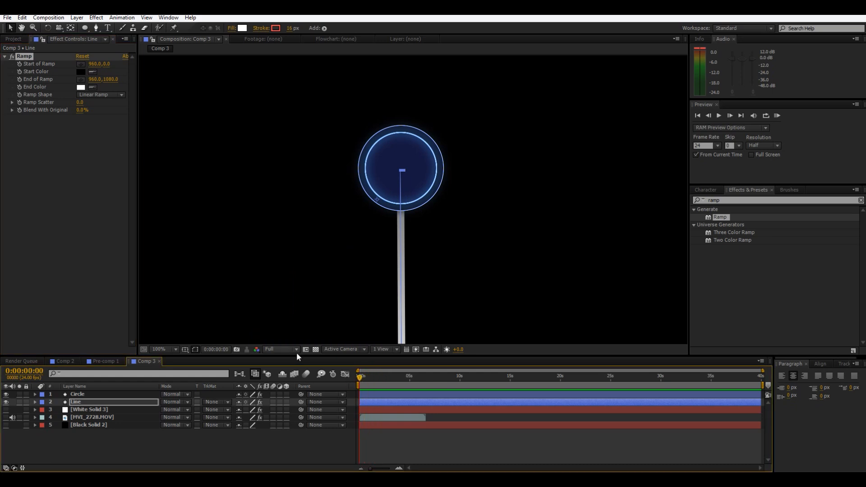
Parent the Line layer to the Circle layer.
{"action": "left_click", "coordinate": [132, 403]}
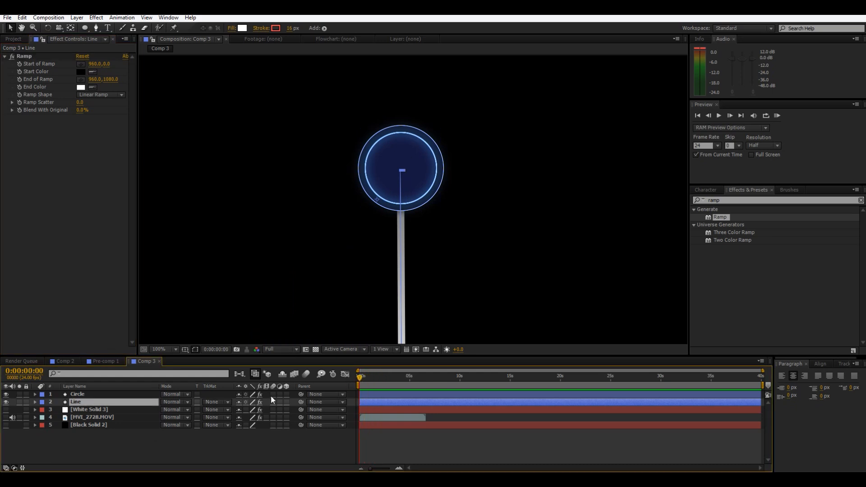
{"action": "left_click", "coordinate": [315, 403]}
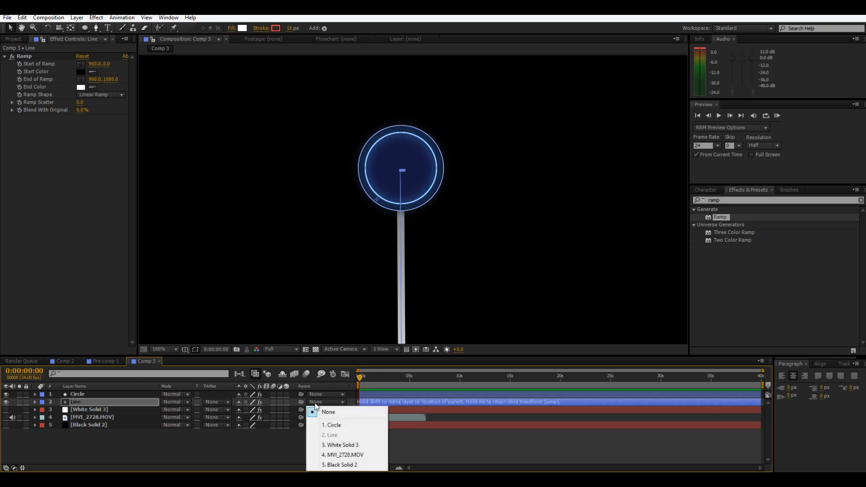
{"action": "left_click", "coordinate": [321, 422]}
Move the circle around the composition to check that the line follows, leaving it in the upper middle of the frame.
{"action": "left_click_drag", "start_coordinate": [408, 156], "coordinate": [412, 28]}
{"action": "scroll", "coordinate": [469, 213], "scroll_direction": "down", "scroll_amount": 1}
{"action": "scroll", "coordinate": [468, 218], "scroll_direction": "down", "scroll_amount": 1}
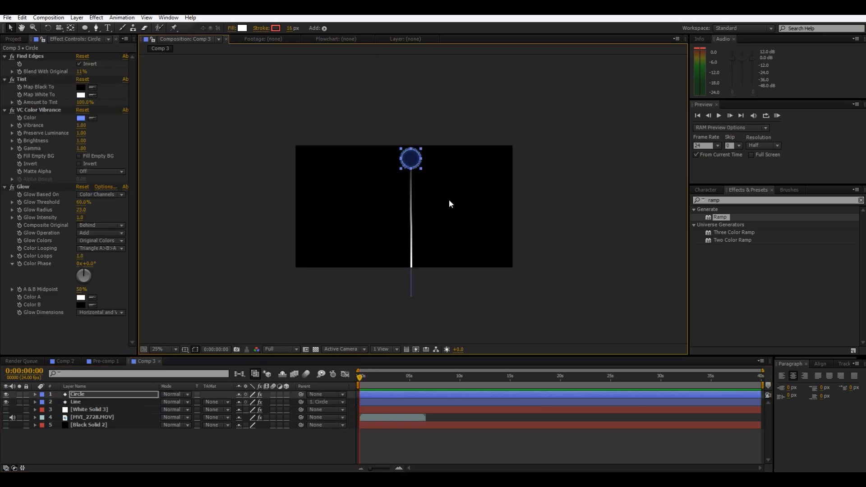
{"action": "left_click_drag", "start_coordinate": [412, 156], "coordinate": [422, 245]}
{"action": "scroll", "coordinate": [423, 245], "scroll_direction": "up", "scroll_amount": 4}
{"action": "scroll", "coordinate": [421, 241], "scroll_direction": "up", "scroll_amount": 1}
{"action": "left_click_drag", "start_coordinate": [388, 214], "coordinate": [386, 22]}
{"action": "left_click_drag", "start_coordinate": [403, 326], "coordinate": [407, 251]}
{"action": "scroll", "coordinate": [396, 260], "scroll_direction": "down", "scroll_amount": 2}
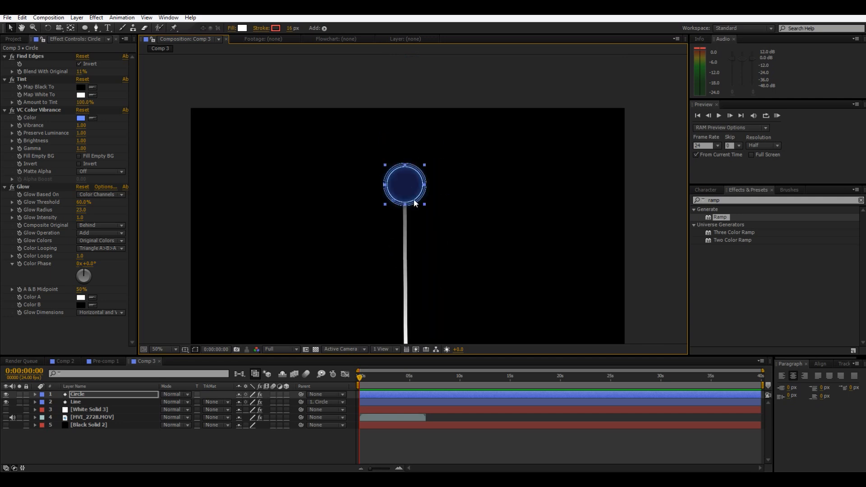
{"action": "scroll", "coordinate": [416, 256], "scroll_direction": "down", "scroll_amount": 1}
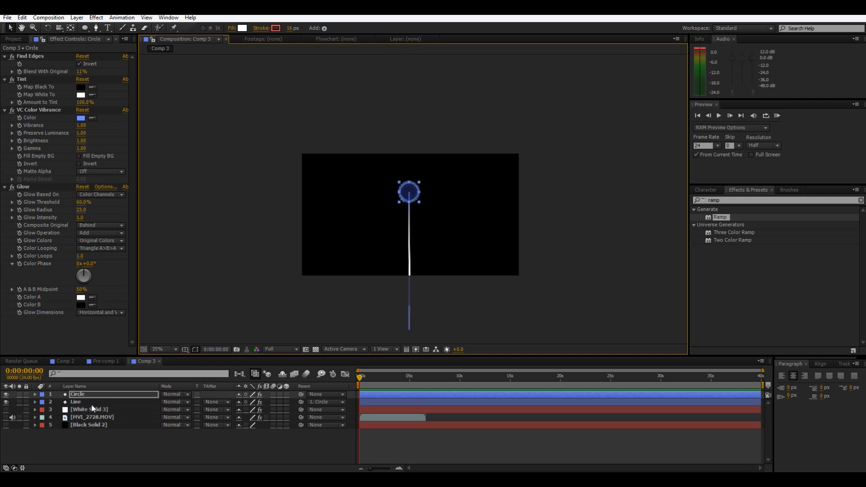
Place the end point of the Line layer's ramp at about 956, 1216, below the composition's lower edge.
{"action": "left_click", "coordinate": [76, 402]}
{"action": "left_click", "coordinate": [81, 80]}
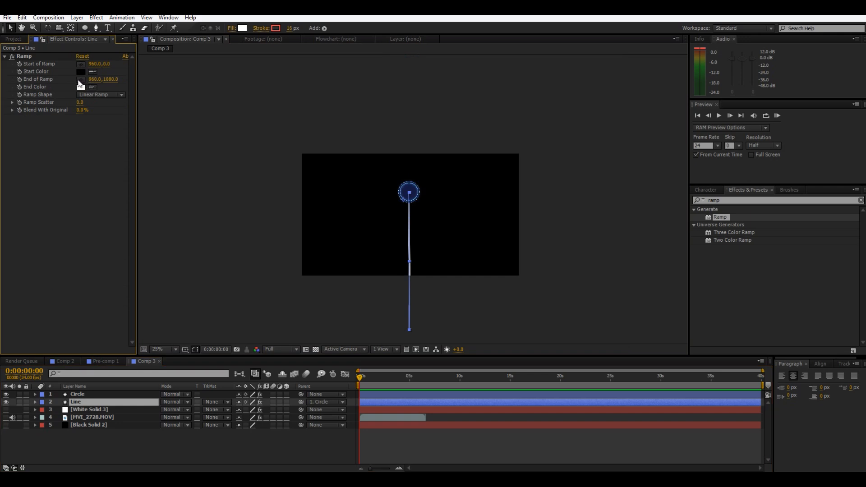
{"action": "left_click", "coordinate": [413, 284]}
{"action": "left_click_drag", "start_coordinate": [413, 284], "coordinate": [404, 313]}
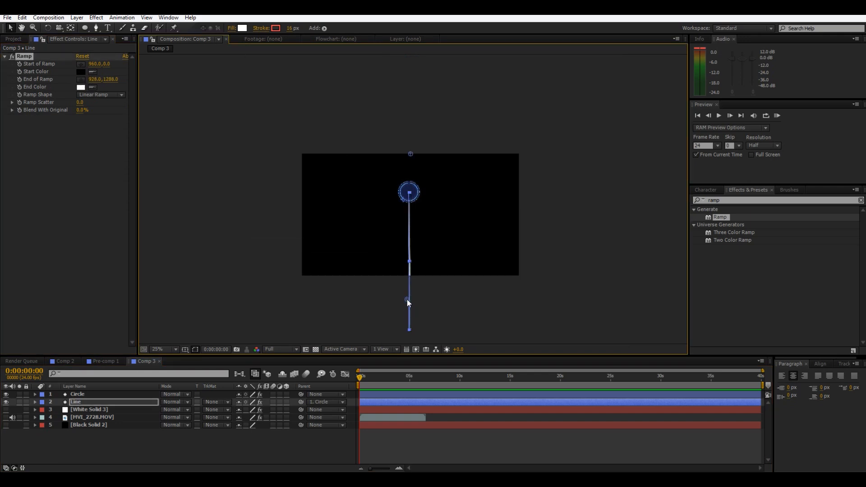
Set the end color of the line's ramp to a very dark blue.
{"action": "left_click", "coordinate": [81, 87]}
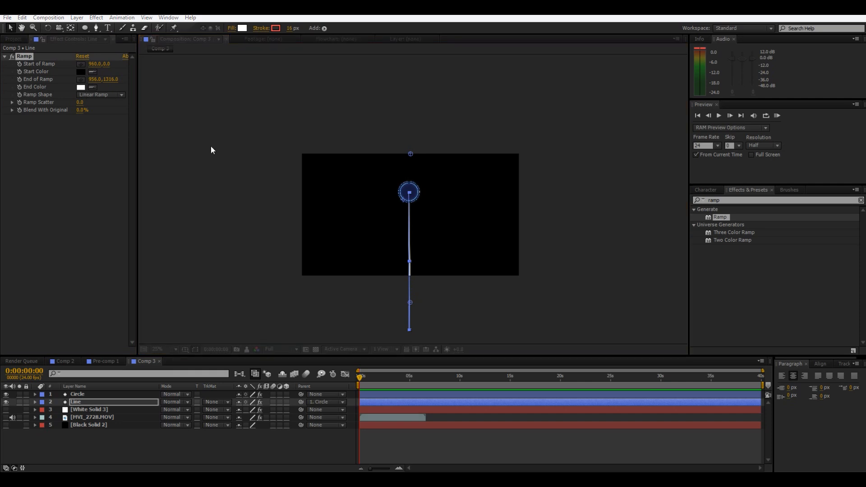
{"action": "left_click", "coordinate": [461, 314]}
{"action": "mouse_move", "coordinate": [440, 351]}
{"action": "left_mouse_down"}
{"action": "mouse_move", "coordinate": [448, 376]}
{"action": "mouse_move", "coordinate": [469, 376]}
{"action": "left_mouse_up"}
{"action": "left_click", "coordinate": [532, 272]}
{"action": "left_click", "coordinate": [528, 281]}
{"action": "scroll", "coordinate": [517, 282], "scroll_direction": "up", "scroll_amount": 1}
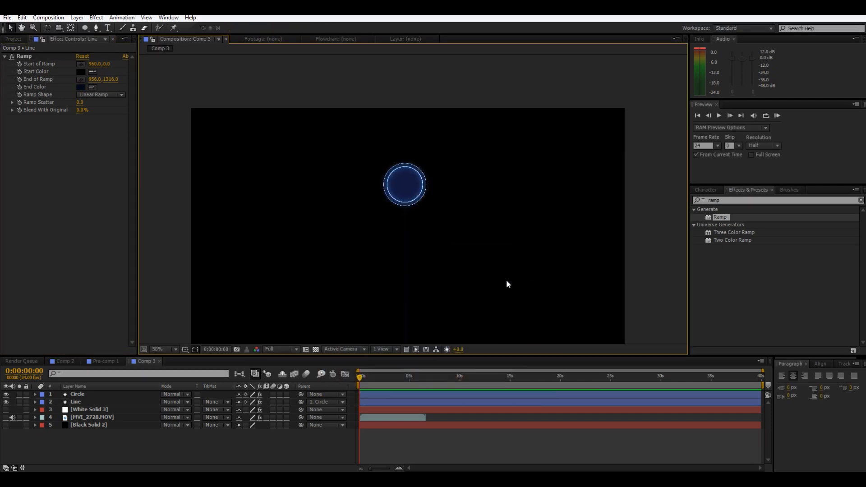
Set the start color of the line's ramp to bright blue and shift the circle slightly to test the look.
{"action": "left_click", "coordinate": [81, 71]}
{"action": "left_click", "coordinate": [462, 310]}
{"action": "left_click_drag", "start_coordinate": [462, 312], "coordinate": [463, 317]}
{"action": "left_click", "coordinate": [448, 270]}
{"action": "left_click", "coordinate": [521, 272]}
{"action": "scroll", "coordinate": [499, 275], "scroll_direction": "down", "scroll_amount": 4}
{"action": "scroll", "coordinate": [499, 276], "scroll_direction": "up", "scroll_amount": 4}
{"action": "left_click_drag", "start_coordinate": [492, 274], "coordinate": [497, 228]}
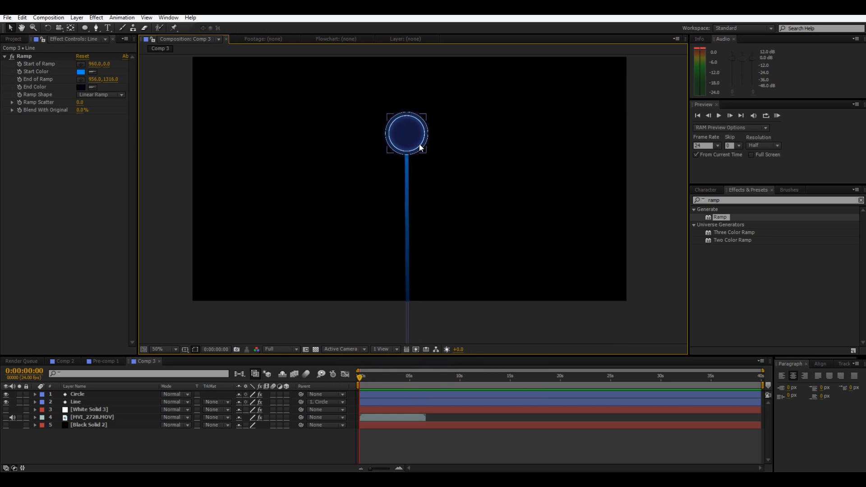
{"action": "mouse_move", "coordinate": [409, 147]}
{"action": "left_mouse_down"}
{"action": "mouse_move", "coordinate": [415, 226]}
{"action": "mouse_move", "coordinate": [414, 23]}
{"action": "mouse_move", "coordinate": [413, 134]}
{"action": "left_mouse_up"}
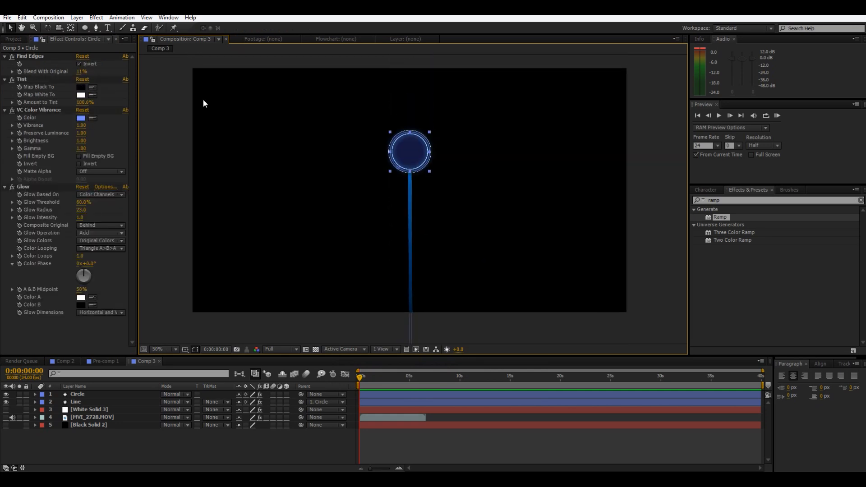
Set the end color of the Line layer's ramp to black.
{"action": "left_click", "coordinate": [85, 402]}
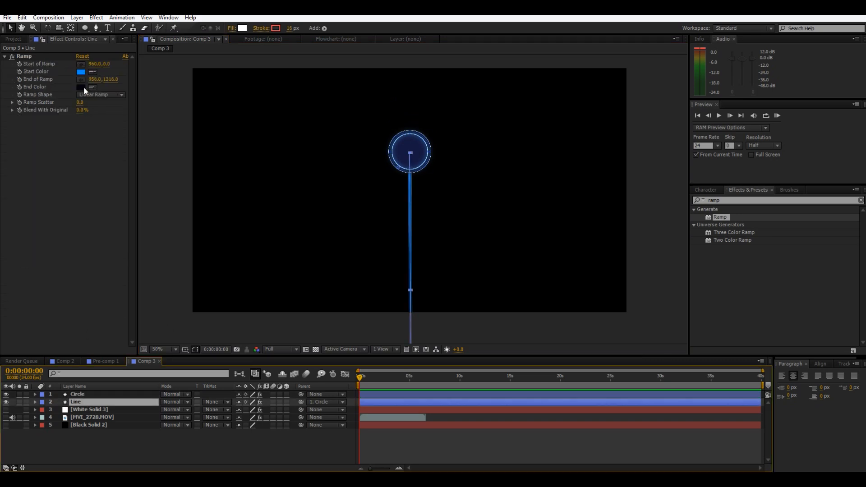
{"action": "left_click", "coordinate": [81, 87]}
{"action": "left_click", "coordinate": [543, 267]}
{"action": "left_click", "coordinate": [448, 323]}
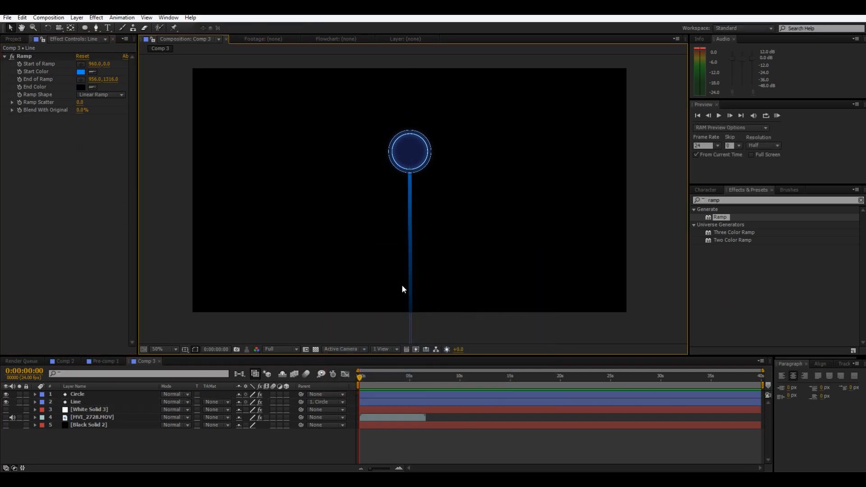
Reposition the end point of the line's ramp to about 862, 1178.
{"action": "left_click", "coordinate": [81, 79]}
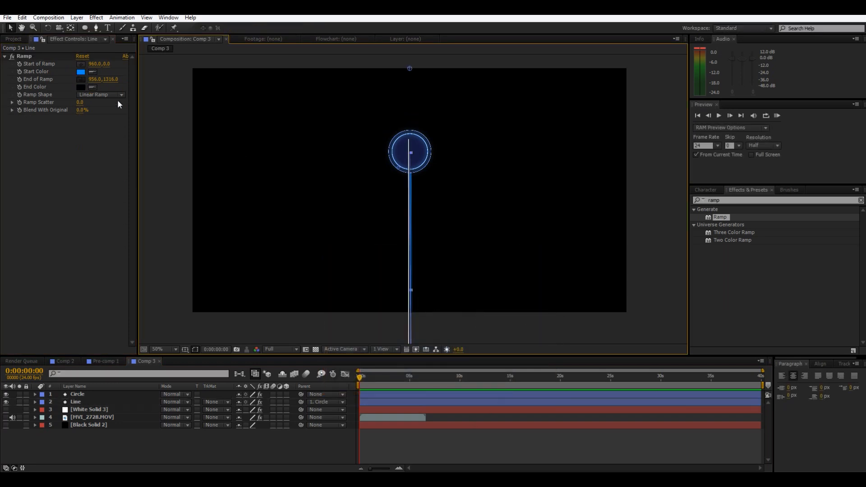
{"action": "left_click", "coordinate": [387, 318]}
{"action": "left_click_drag", "start_coordinate": [388, 335], "coordinate": [391, 335]}
{"action": "left_click", "coordinate": [349, 340]}
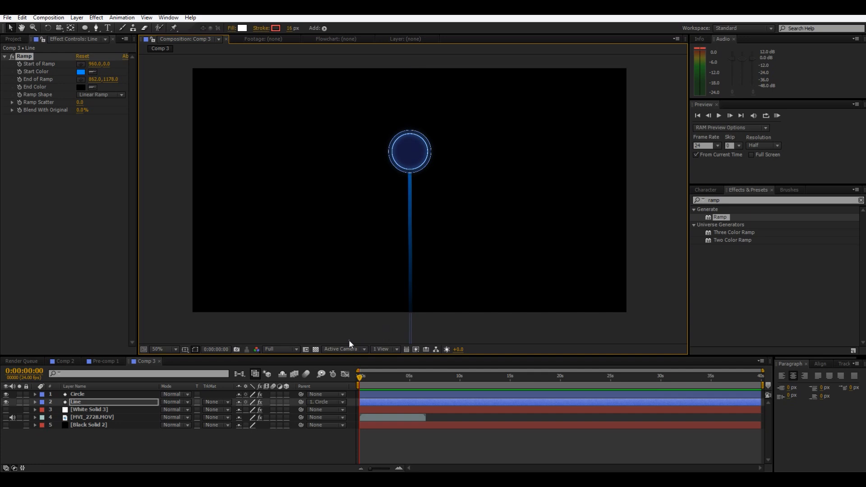
Nudge the circle with its attached line, and widen the line's stroke to 36 px.
{"action": "mouse_move", "coordinate": [415, 149]}
{"action": "left_mouse_down"}
{"action": "mouse_move", "coordinate": [420, 252]}
{"action": "mouse_move", "coordinate": [420, 153]}
{"action": "left_mouse_up"}
{"action": "left_click", "coordinate": [461, 281]}
{"action": "scroll", "coordinate": [458, 277], "scroll_direction": "down", "scroll_amount": 2}
{"action": "scroll", "coordinate": [459, 277], "scroll_direction": "up", "scroll_amount": 2}
{"action": "left_click_drag", "start_coordinate": [458, 277], "coordinate": [461, 325]}
{"action": "scroll", "coordinate": [461, 325], "scroll_direction": "up", "scroll_amount": 1}
{"action": "left_click", "coordinate": [423, 291]}
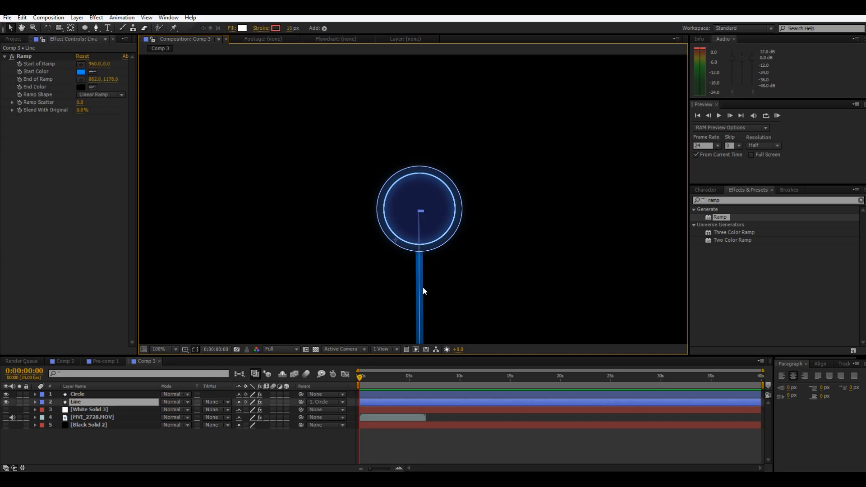
{"action": "left_click_drag", "start_coordinate": [290, 28], "coordinate": [301, 29]}
Find the Stylize Glow effect and apply it to the Line layer.
{"action": "double_click", "coordinate": [735, 200]}
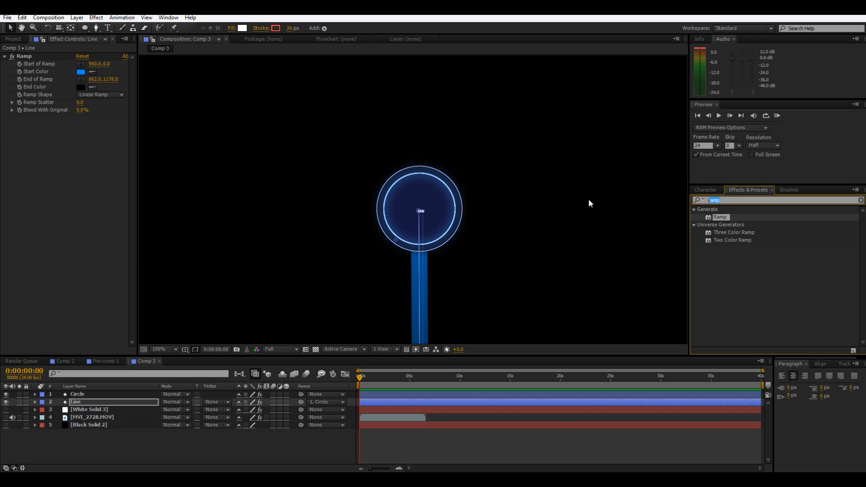
{"action": "type", "text": "glow"}
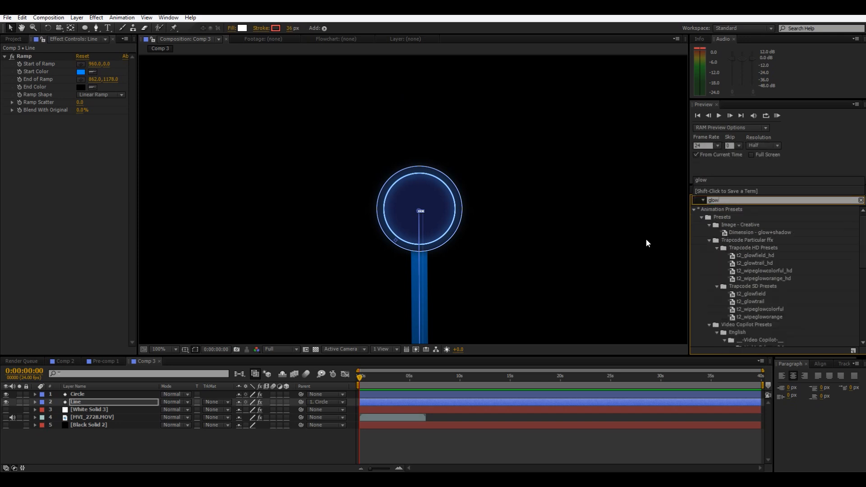
{"action": "scroll", "coordinate": [732, 289], "scroll_direction": "down", "scroll_amount": 6}
{"action": "left_click", "coordinate": [717, 296]}
{"action": "left_click_drag", "start_coordinate": [722, 298], "coordinate": [114, 404]}
{"action": "scroll", "coordinate": [248, 286], "scroll_direction": "down", "scroll_amount": 1}
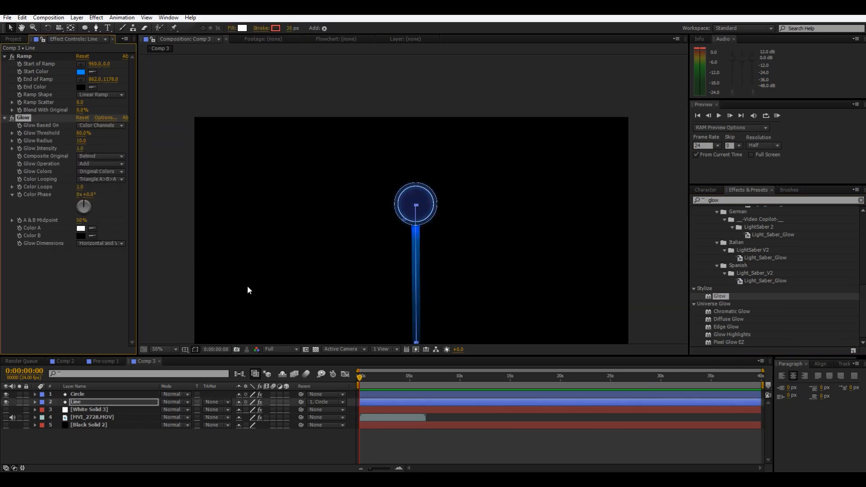
Set the line's Glow Radius to 88 and Glow Intensity to 2, and nudge the circle to check the result.
{"action": "left_click_drag", "start_coordinate": [112, 138], "coordinate": [133, 135]}
{"action": "left_click", "coordinate": [332, 283]}
{"action": "scroll", "coordinate": [329, 283], "scroll_direction": "down", "scroll_amount": 2}
{"action": "scroll", "coordinate": [329, 283], "scroll_direction": "up", "scroll_amount": 2}
{"action": "left_click_drag", "start_coordinate": [329, 254], "coordinate": [321, 193]}
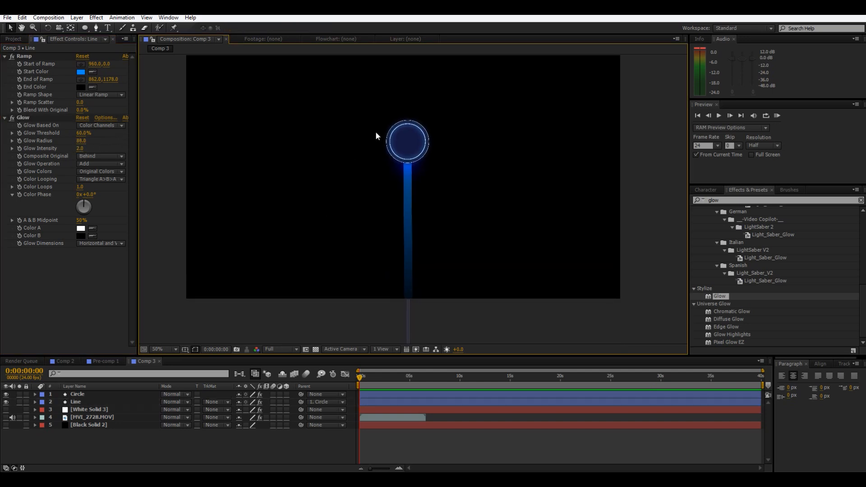
{"action": "mouse_move", "coordinate": [417, 134]}
{"action": "left_mouse_down"}
{"action": "mouse_move", "coordinate": [436, 205]}
{"action": "mouse_move", "coordinate": [421, 131]}
{"action": "left_mouse_up"}
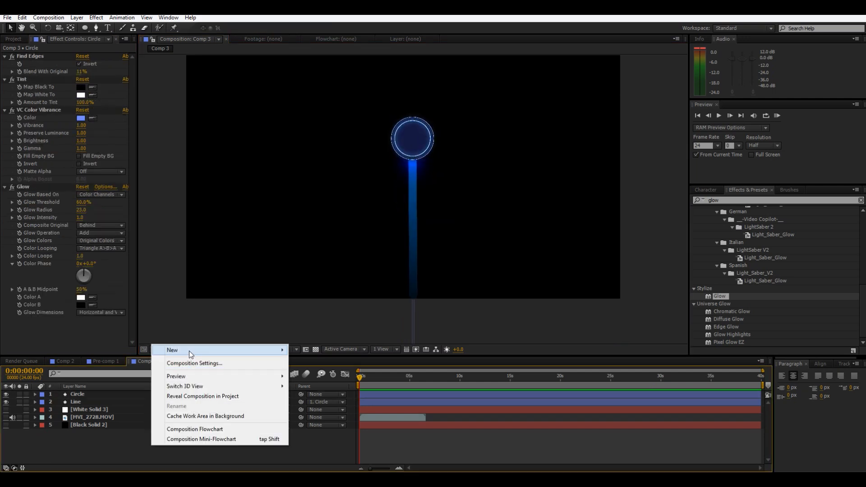
Add a null object to the composition and parent the Circle layer to it.
{"action": "mouse_move", "coordinate": [188, 351]}
{"action": "left_click", "coordinate": [86, 402]}
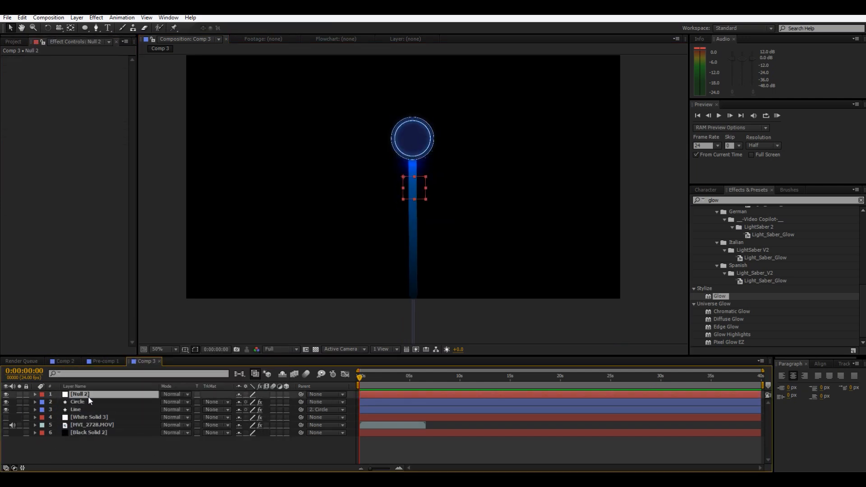
{"action": "left_click", "coordinate": [311, 401]}
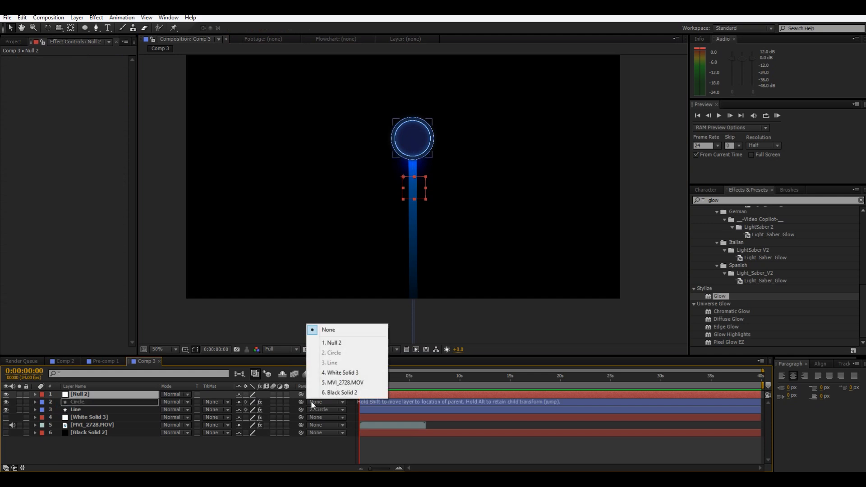
{"action": "left_click", "coordinate": [335, 343]}
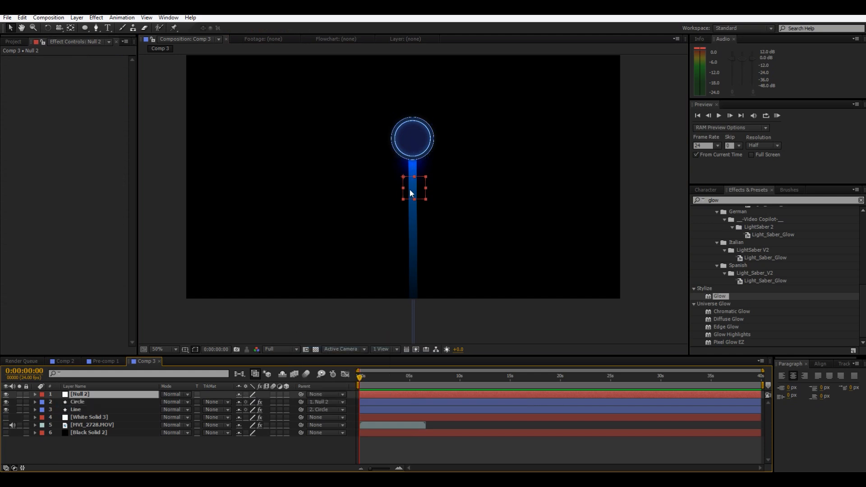
Move the null object downward to check that the circle and line follow it together.
{"action": "left_click_drag", "start_coordinate": [410, 193], "coordinate": [415, 232]}
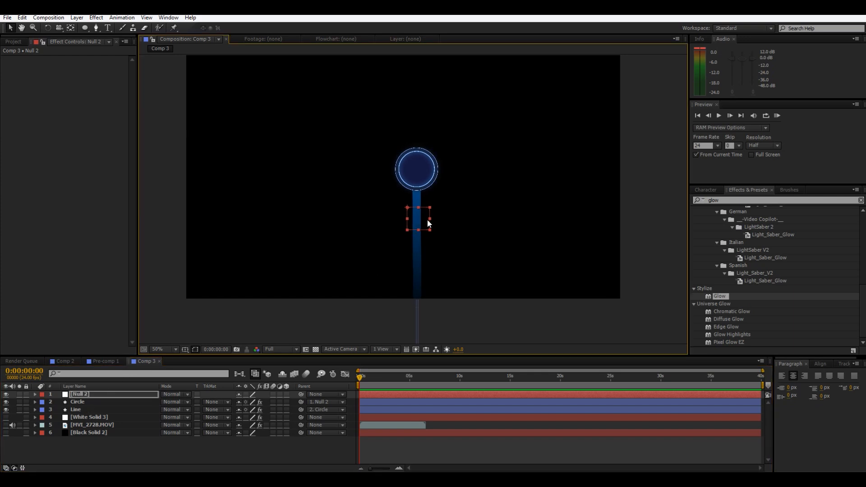
{"action": "left_click", "coordinate": [94, 395]}
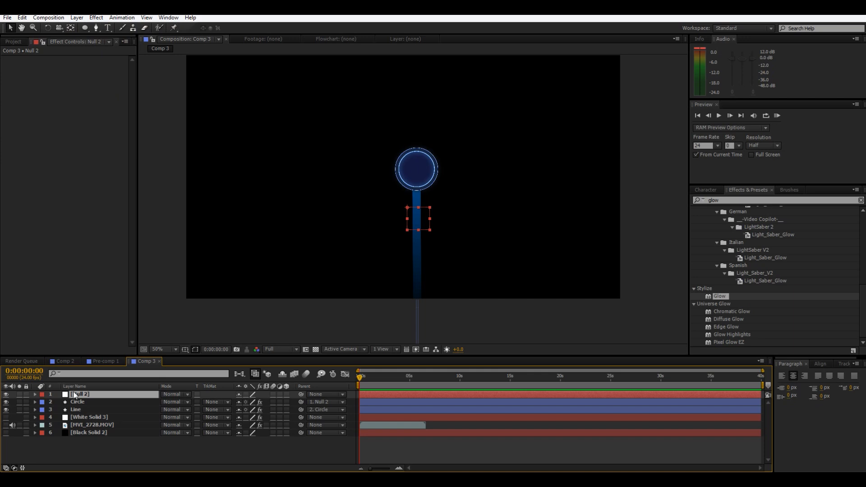
{"action": "left_click", "coordinate": [358, 300]}
{"action": "scroll", "coordinate": [360, 299], "scroll_direction": "up", "scroll_amount": 2}
{"action": "left_click_drag", "start_coordinate": [350, 294], "coordinate": [320, 317]}
{"action": "scroll", "coordinate": [302, 266], "scroll_direction": "down", "scroll_amount": 2}
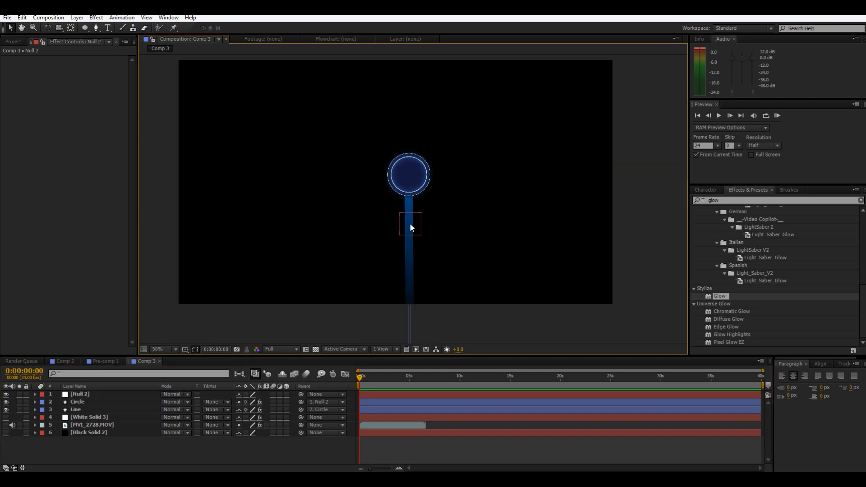
{"action": "mouse_move", "coordinate": [411, 227]}
{"action": "left_mouse_down"}
{"action": "mouse_move", "coordinate": [416, 86]}
{"action": "mouse_move", "coordinate": [418, 238]}
{"action": "left_mouse_up"}
Make the White Solid 3 grid, MVI_2728.MOV and Black Solid 2 layers visible and move the playhead to 0:00:03:12.
{"action": "left_click", "coordinate": [63, 456]}
{"action": "left_click", "coordinate": [86, 418]}
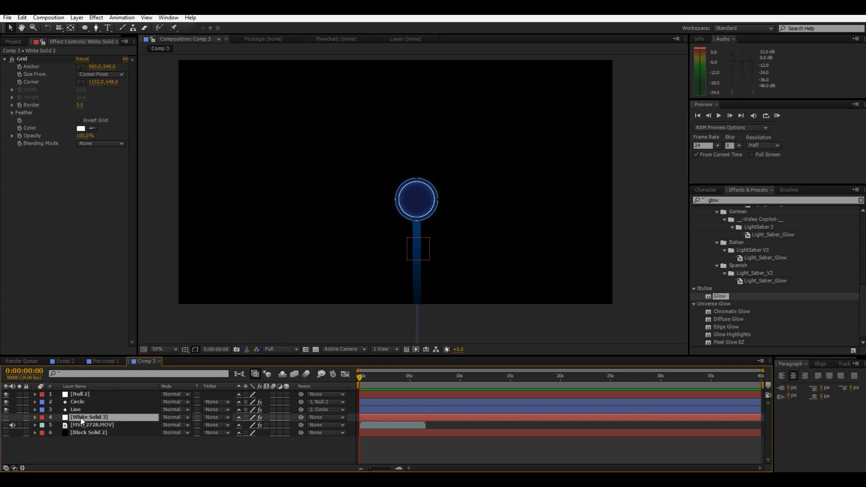
{"action": "left_click", "coordinate": [80, 434]}
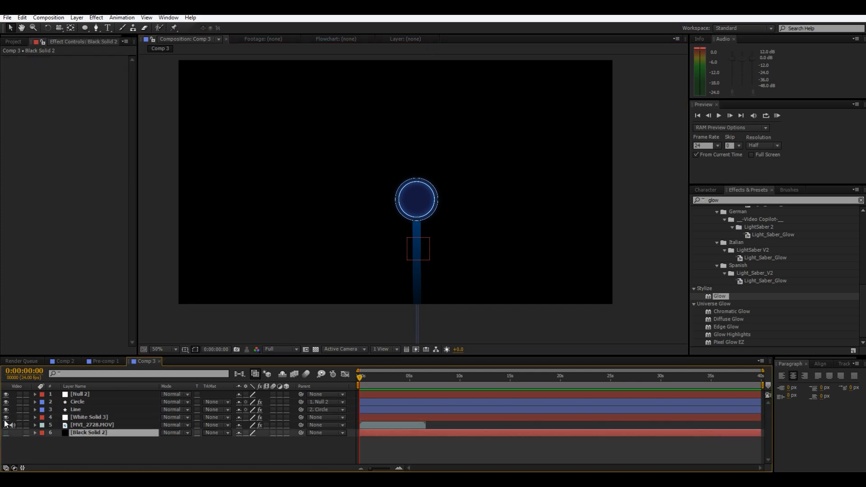
{"action": "left_click", "coordinate": [6, 418]}
{"action": "left_click", "coordinate": [6, 433]}
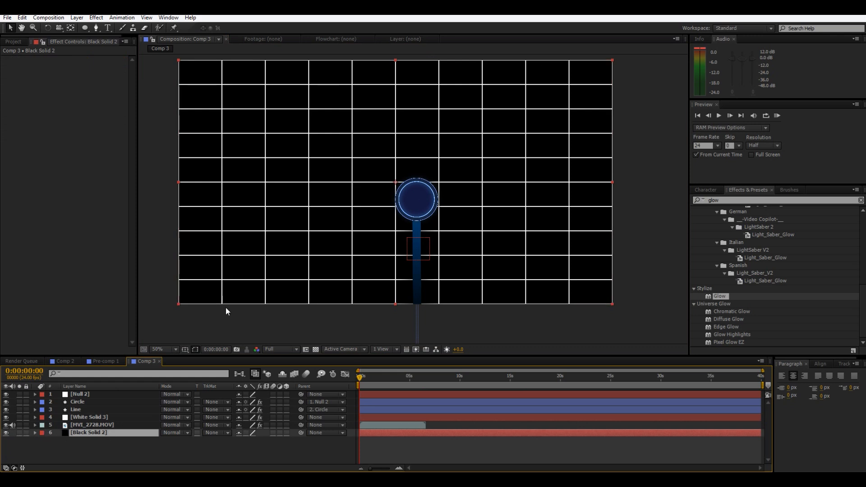
{"action": "scroll", "coordinate": [226, 307], "scroll_direction": "down", "scroll_amount": 2}
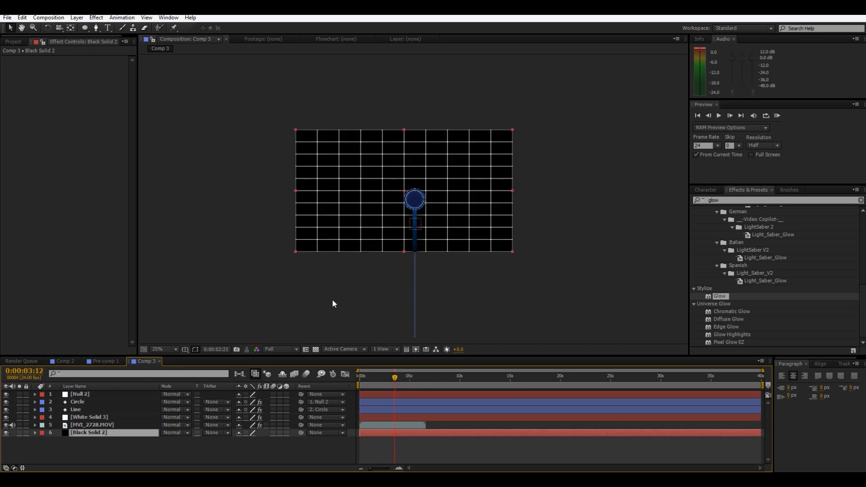
{"action": "left_click", "coordinate": [318, 288]}
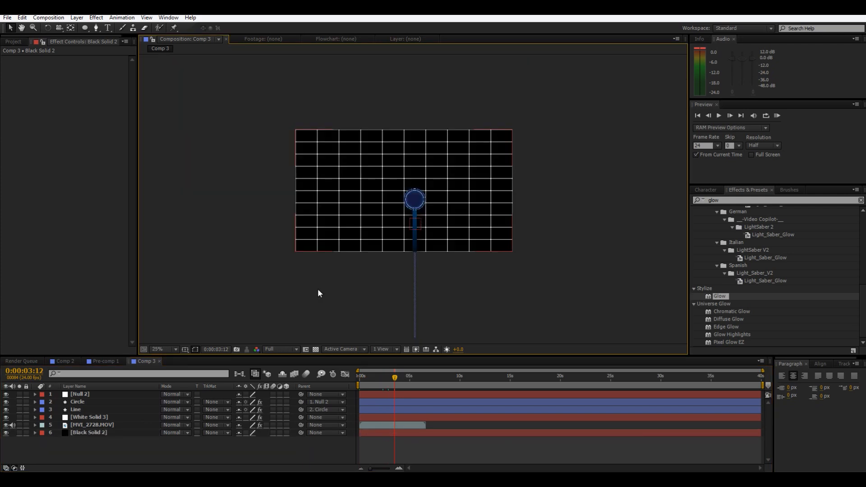
Create a white solid layer and move it to the end of the layer stack, below Black Solid 2.
{"action": "scroll", "coordinate": [317, 288], "scroll_direction": "up", "scroll_amount": 2}
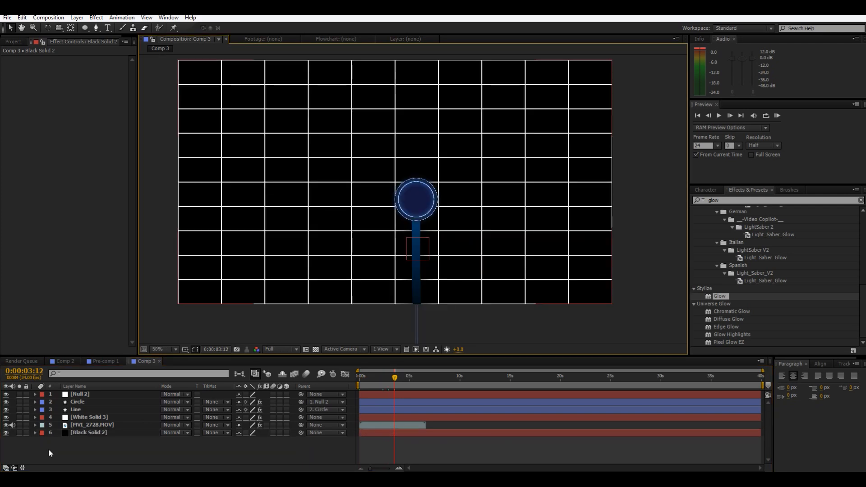
{"action": "right_click", "coordinate": [64, 440]}
{"action": "mouse_move", "coordinate": [113, 348]}
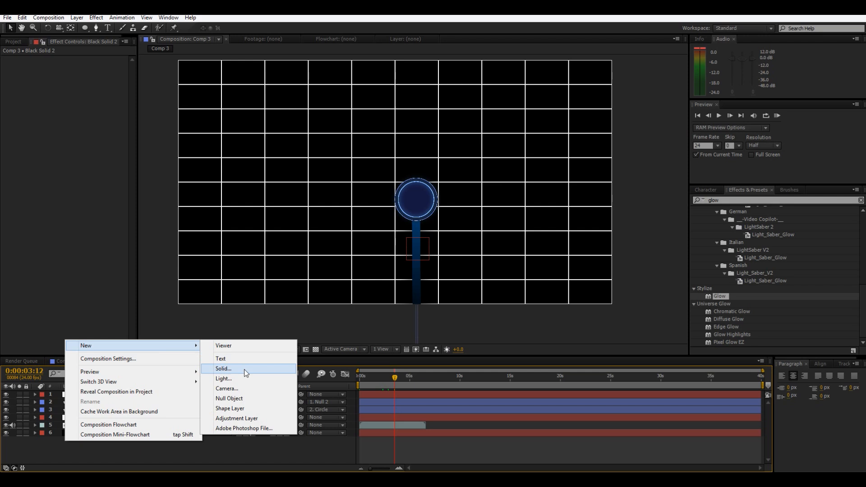
{"action": "left_click", "coordinate": [219, 369]}
{"action": "left_click", "coordinate": [384, 280]}
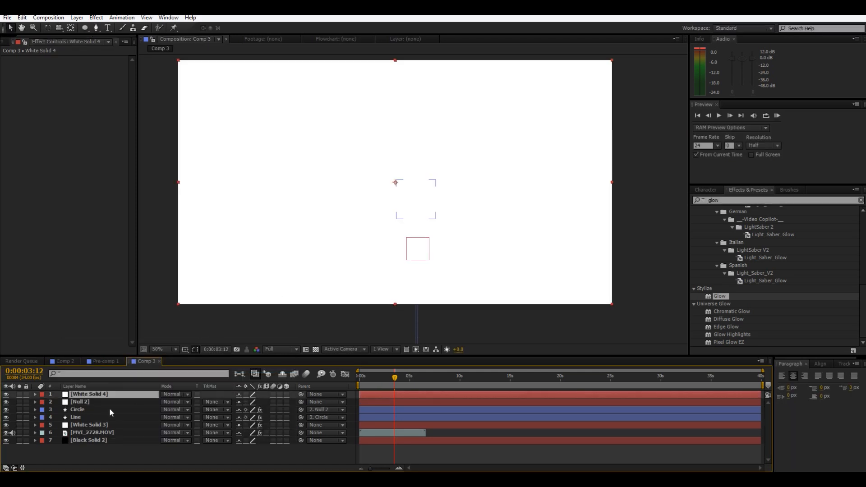
{"action": "left_click_drag", "start_coordinate": [101, 397], "coordinate": [129, 458]}
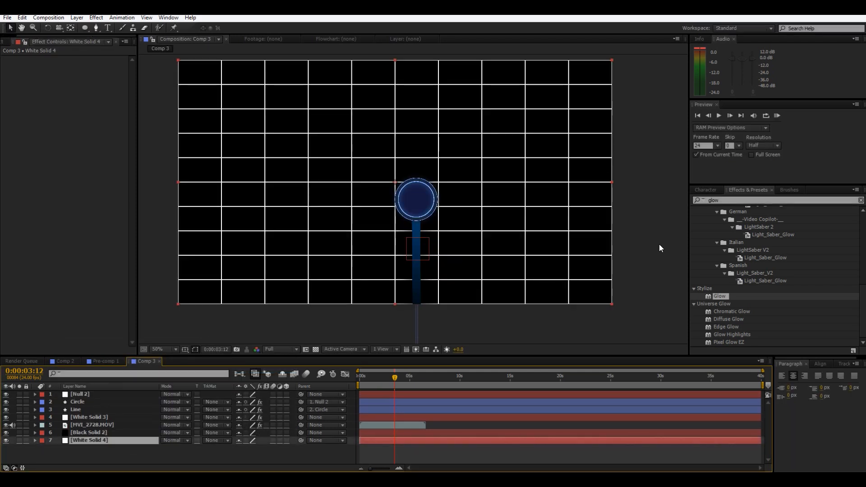
Apply the Ramp effect to White Solid 4 and place that layer directly above Black Solid 2.
{"action": "left_click", "coordinate": [741, 201]}
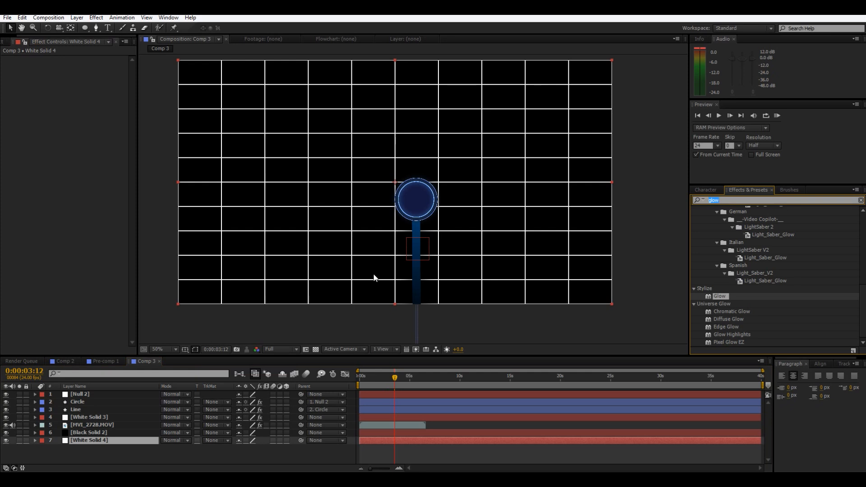
{"action": "type", "text": "ramp"}
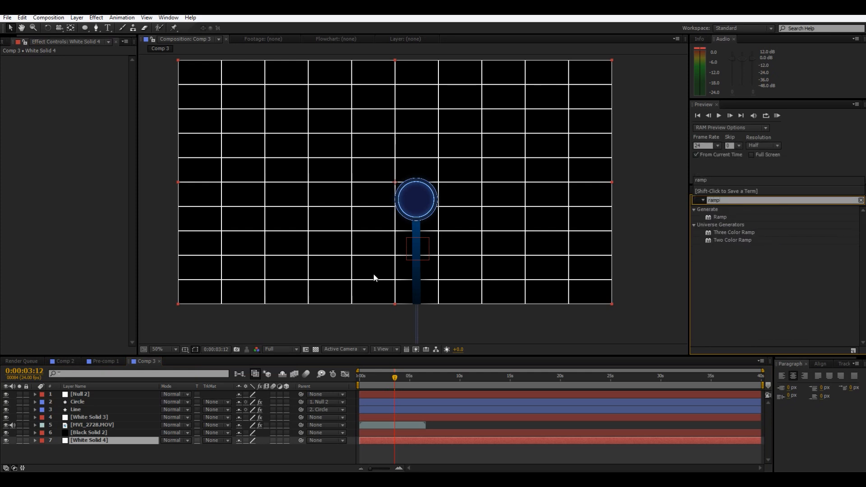
{"action": "left_click", "coordinate": [725, 218]}
{"action": "left_click_drag", "start_coordinate": [720, 217], "coordinate": [95, 441]}
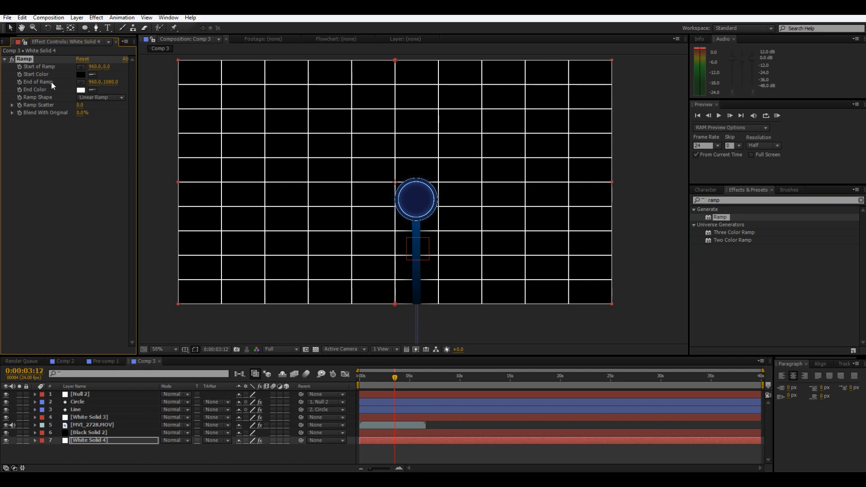
{"action": "left_click_drag", "start_coordinate": [88, 437], "coordinate": [96, 431]}
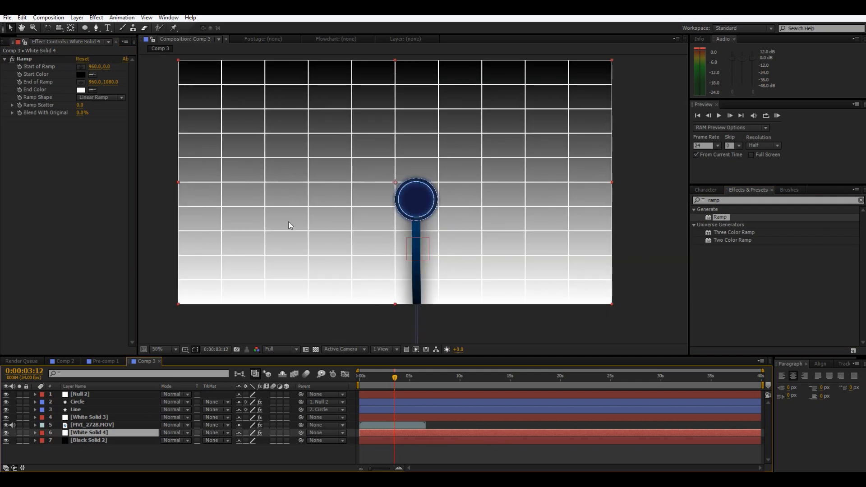
Make the White Solid 4 and White Solid 3 layers 3D, and rename White Solid 3 as Grid.
{"action": "left_click", "coordinate": [286, 432]}
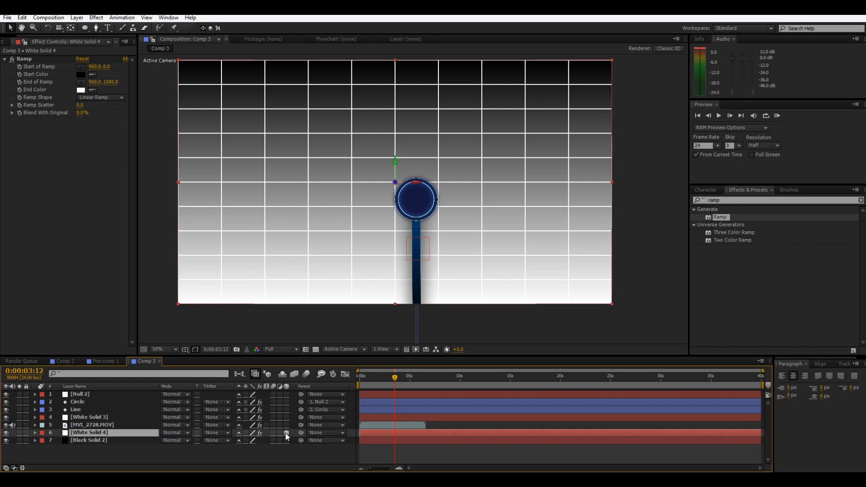
{"action": "left_click", "coordinate": [287, 418]}
{"action": "left_click", "coordinate": [88, 417]}
{"action": "key", "text": "Return"}
{"action": "type", "text": "Grid"}
{"action": "left_click", "coordinate": [118, 459]}
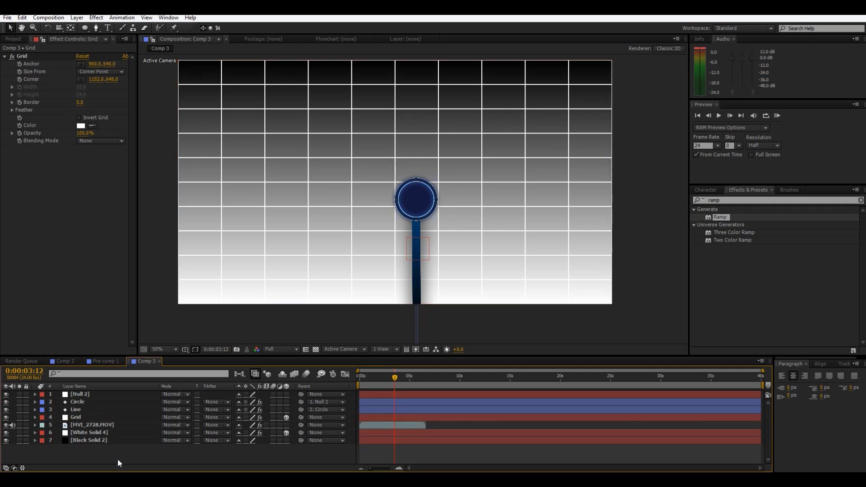
Turn the Line, Circle and Null 2 layers into 3D layers.
{"action": "left_click", "coordinate": [90, 409]}
{"action": "left_click", "coordinate": [88, 403]}
{"action": "left_click", "coordinate": [287, 410]}
{"action": "left_click", "coordinate": [286, 403]}
{"action": "left_click", "coordinate": [287, 394]}
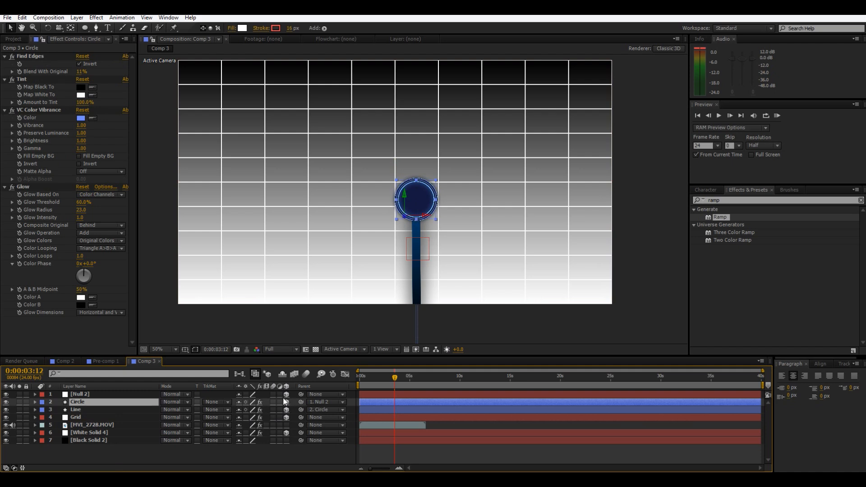
Add a camera to the composition and move the playhead to 0:00:04:11.
{"action": "right_click", "coordinate": [129, 451]}
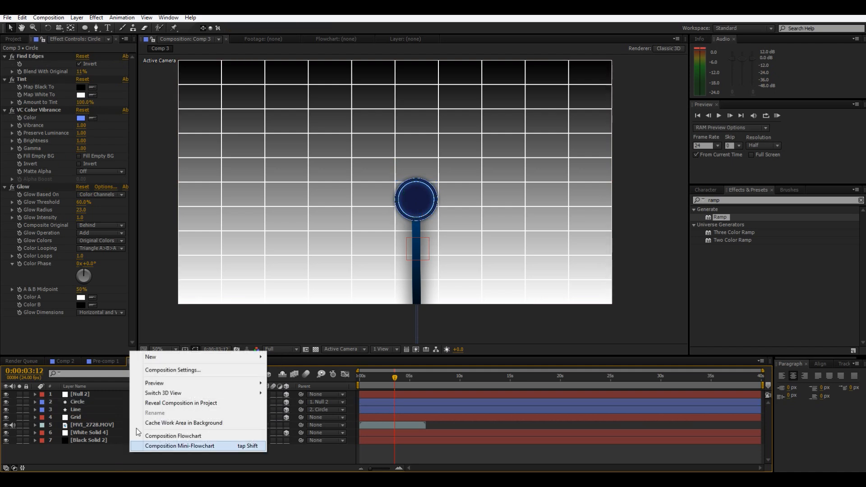
{"action": "mouse_move", "coordinate": [175, 357]}
{"action": "left_click", "coordinate": [95, 403]}
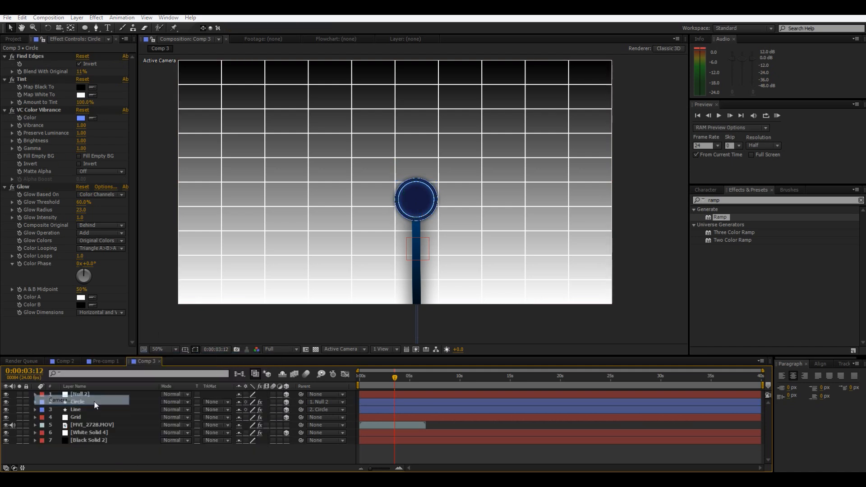
{"action": "left_click", "coordinate": [272, 217]}
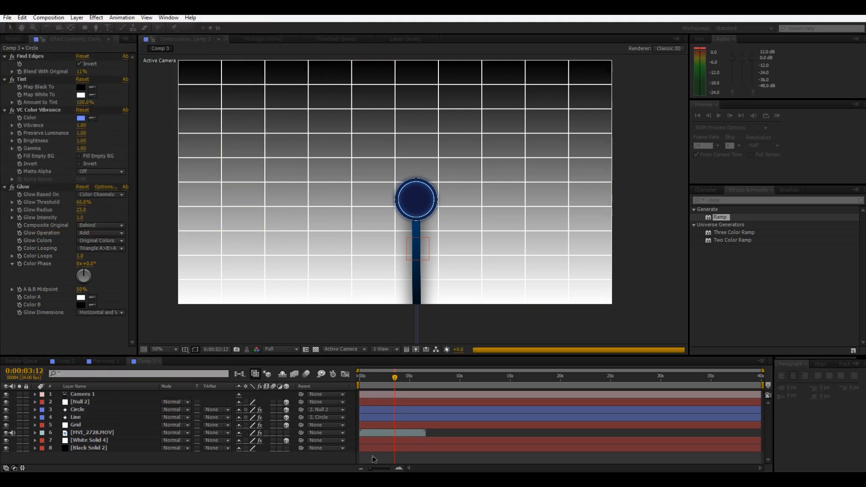
{"action": "left_click_drag", "start_coordinate": [390, 386], "coordinate": [405, 380]}
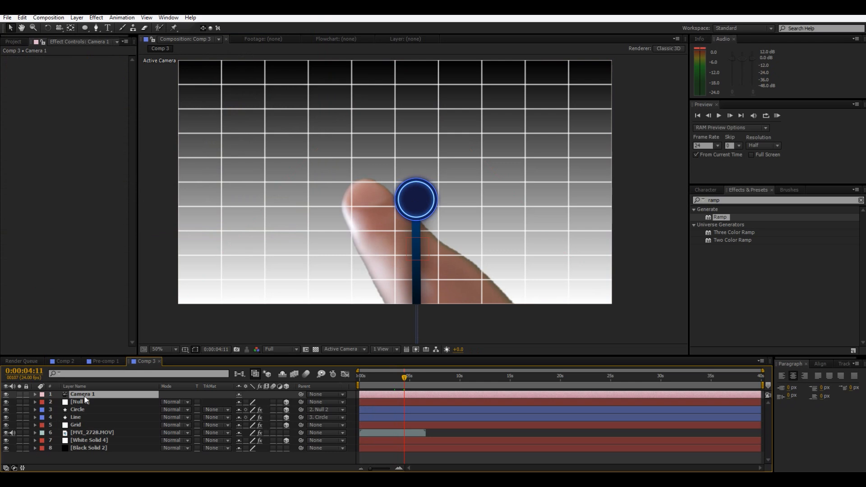
Orbit Camera 1 so the grid, circle and line tilt back in perspective behind the finger.
{"action": "key", "text": "c"}
{"action": "left_click", "coordinate": [283, 284]}
{"action": "left_click_drag", "start_coordinate": [283, 285], "coordinate": [279, 261]}
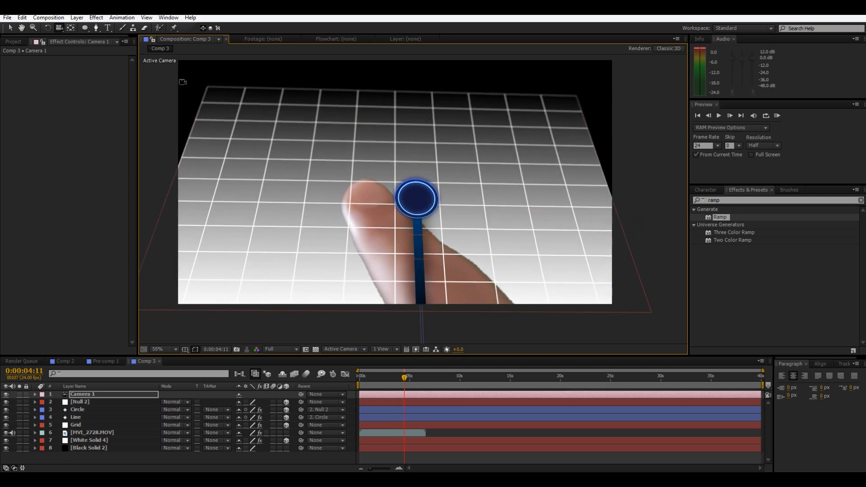
{"action": "left_click", "coordinate": [10, 29]}
{"action": "scroll", "coordinate": [445, 299], "scroll_direction": "down", "scroll_amount": 3}
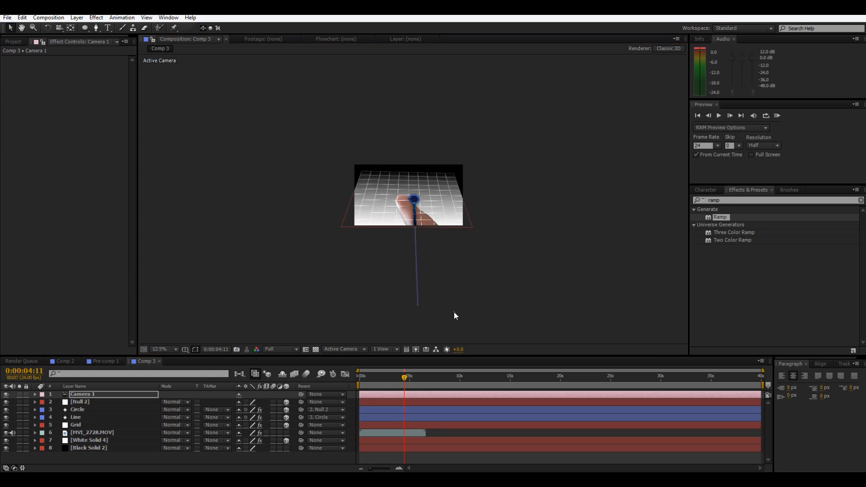
{"action": "left_click", "coordinate": [455, 313]}
{"action": "scroll", "coordinate": [465, 308], "scroll_direction": "up", "scroll_amount": 3}
Scale up White Solid 4 so its gradient background fills the whole frame.
{"action": "left_click", "coordinate": [97, 441]}
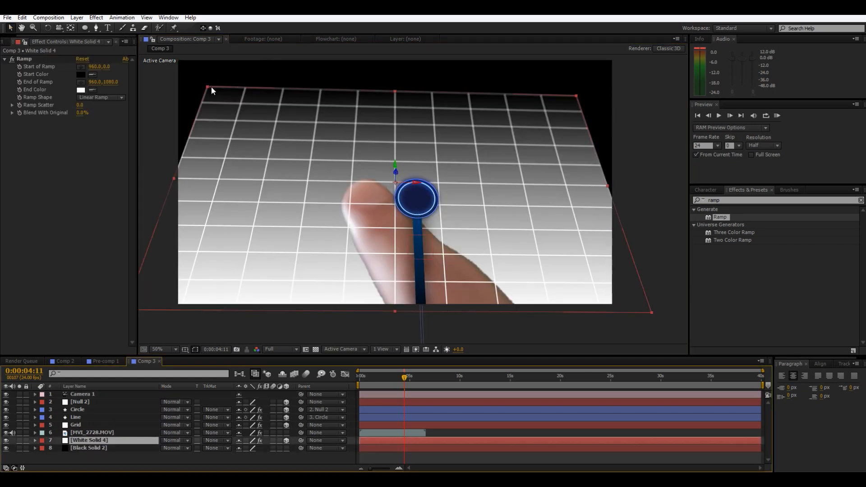
{"action": "left_click_drag", "start_coordinate": [207, 86], "coordinate": [161, 23]}
{"action": "scroll", "coordinate": [459, 215], "scroll_direction": "down", "scroll_amount": 3}
{"action": "left_click", "coordinate": [563, 151]}
{"action": "scroll", "coordinate": [569, 162], "scroll_direction": "up", "scroll_amount": 3}
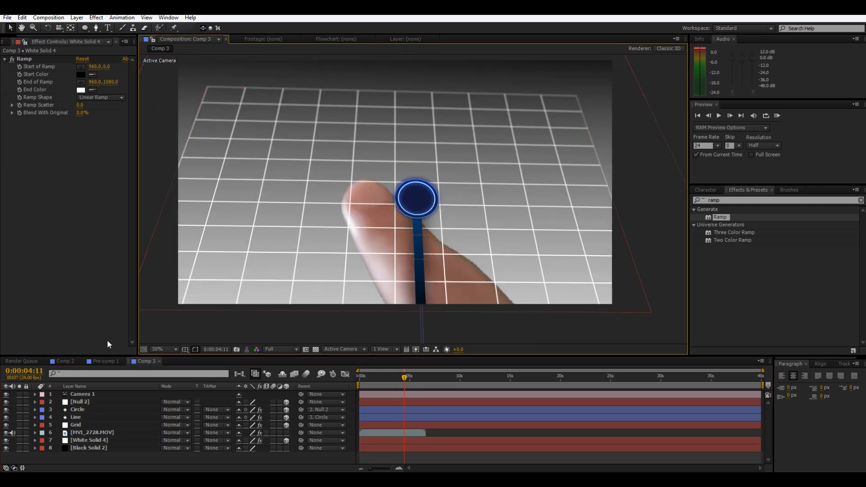
Set the Ramp effect's End Color on White Solid 4 to dark gray, hex 363636.
{"action": "left_click", "coordinate": [81, 89]}
{"action": "left_click_drag", "start_coordinate": [371, 349], "coordinate": [323, 364]}
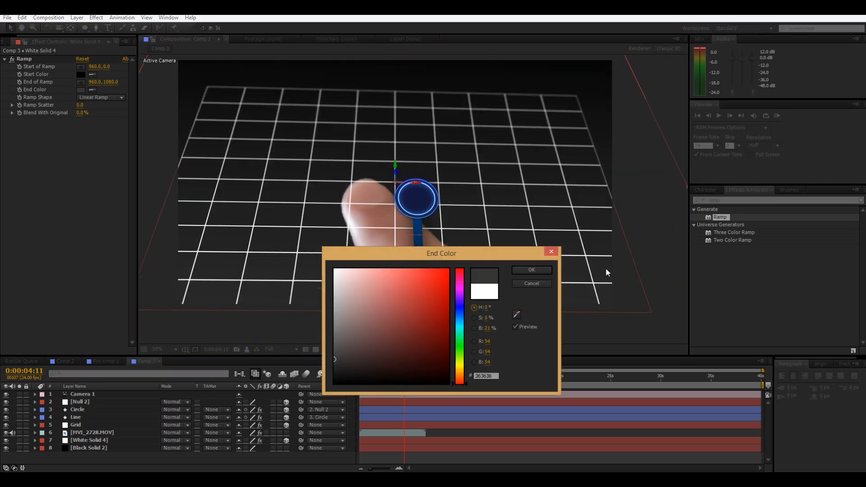
{"action": "left_click", "coordinate": [532, 270]}
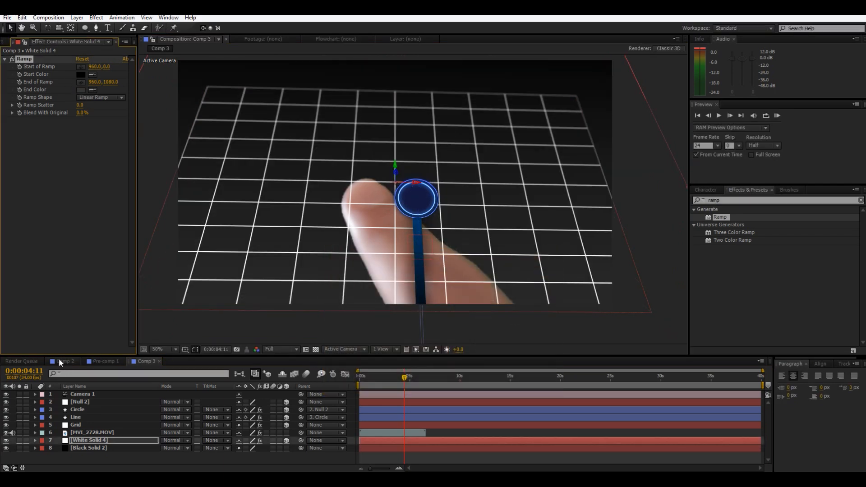
Check the finished look in Comp 2, and enlarge the Grid layer in Comp 3 to extend past the frame edges.
{"action": "left_click", "coordinate": [61, 361]}
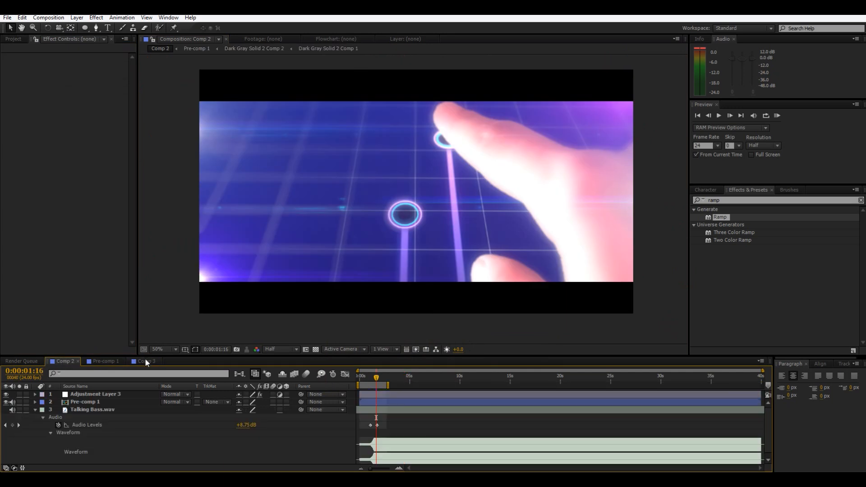
{"action": "left_click", "coordinate": [144, 360]}
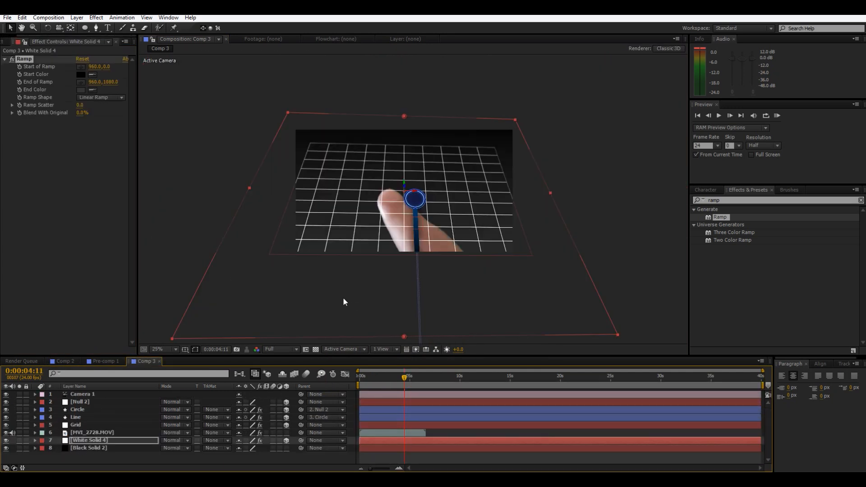
{"action": "left_click", "coordinate": [89, 434]}
{"action": "left_click", "coordinate": [95, 425]}
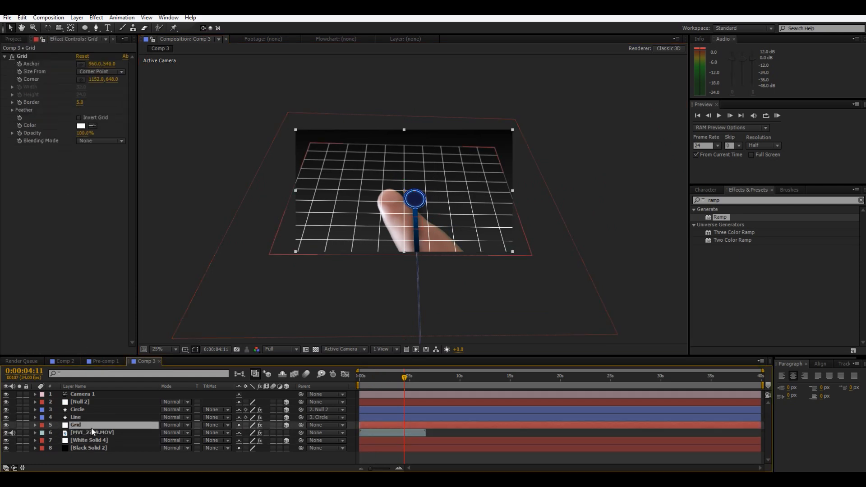
{"action": "left_click_drag", "start_coordinate": [494, 145], "coordinate": [520, 129]}
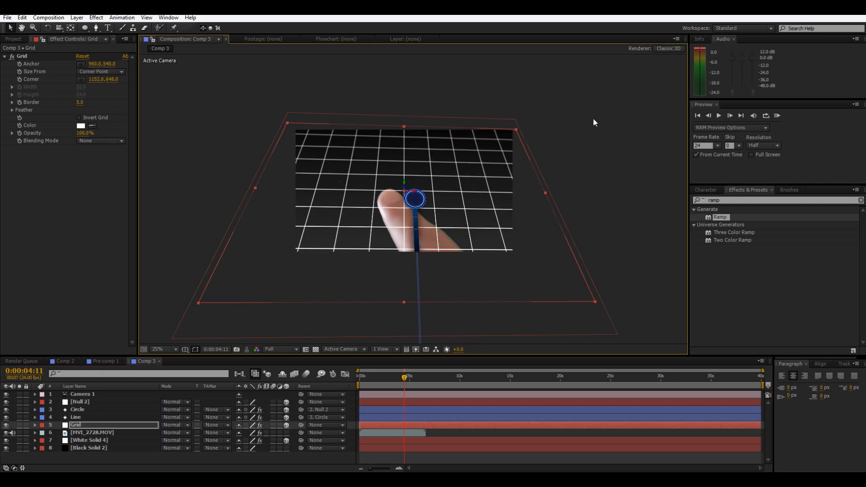
{"action": "left_click", "coordinate": [593, 119]}
{"action": "scroll", "coordinate": [593, 118], "scroll_direction": "up", "scroll_amount": 3}
{"action": "scroll", "coordinate": [452, 160], "scroll_direction": "down", "scroll_amount": 1}
Set the Grid effect's Border to 2 and inspect the thinner lines up close.
{"action": "left_click", "coordinate": [80, 102]}
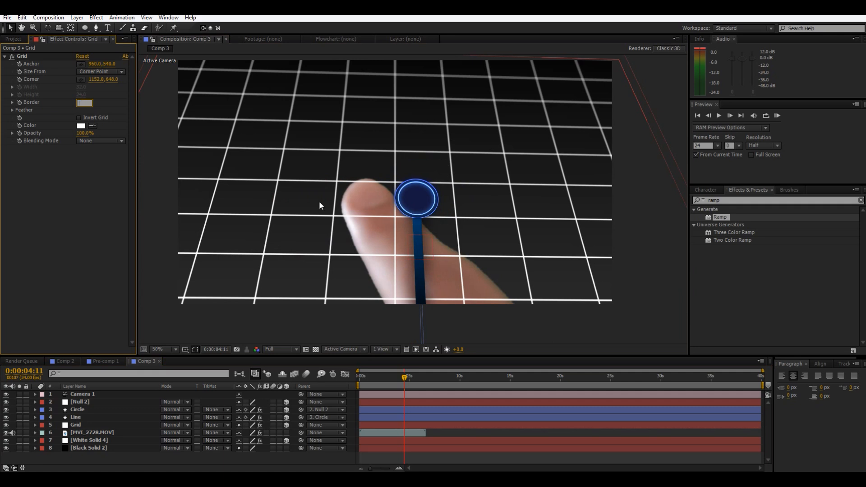
{"action": "left_click", "coordinate": [246, 249]}
{"action": "scroll", "coordinate": [239, 251], "scroll_direction": "down", "scroll_amount": 1}
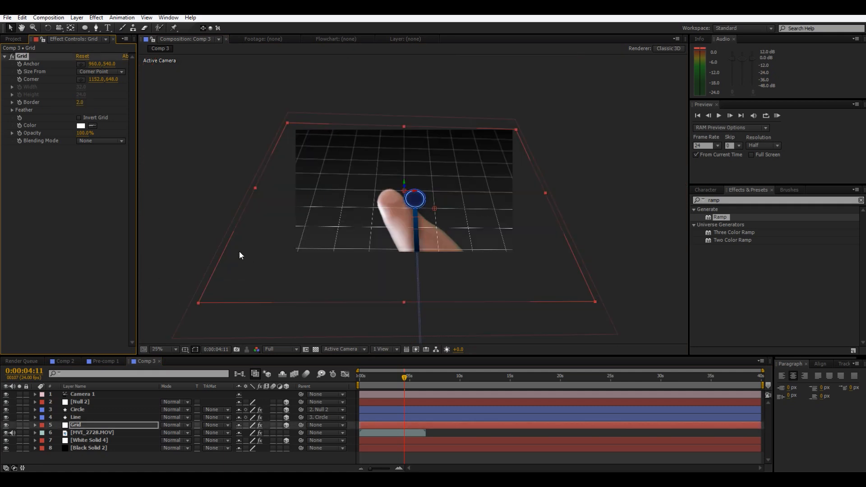
{"action": "left_click", "coordinate": [208, 214]}
{"action": "scroll", "coordinate": [266, 181], "scroll_direction": "up", "scroll_amount": 1}
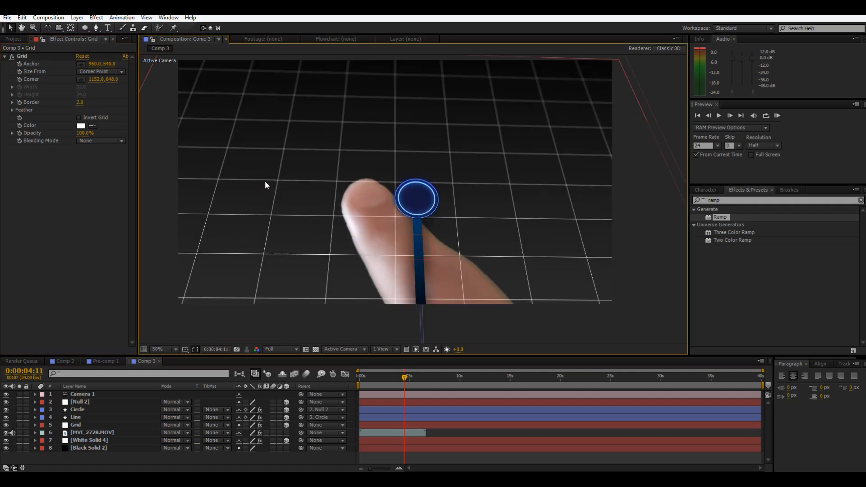
{"action": "scroll", "coordinate": [251, 258], "scroll_direction": "up", "scroll_amount": 2}
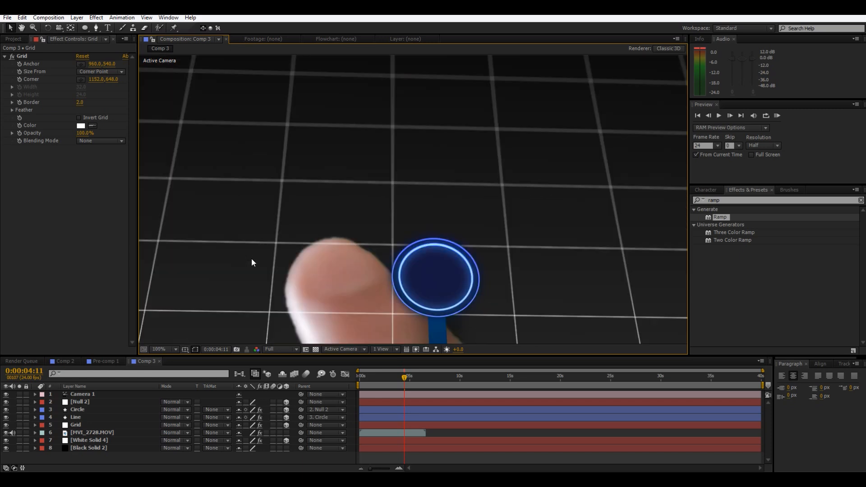
{"action": "left_click_drag", "start_coordinate": [251, 259], "coordinate": [246, 160]}
{"action": "scroll", "coordinate": [246, 164], "scroll_direction": "down", "scroll_amount": 2}
Apply the Glow effect to the Grid layer and check the glowing lines in the composition.
{"action": "left_click_drag", "start_coordinate": [748, 216], "coordinate": [578, 245]}
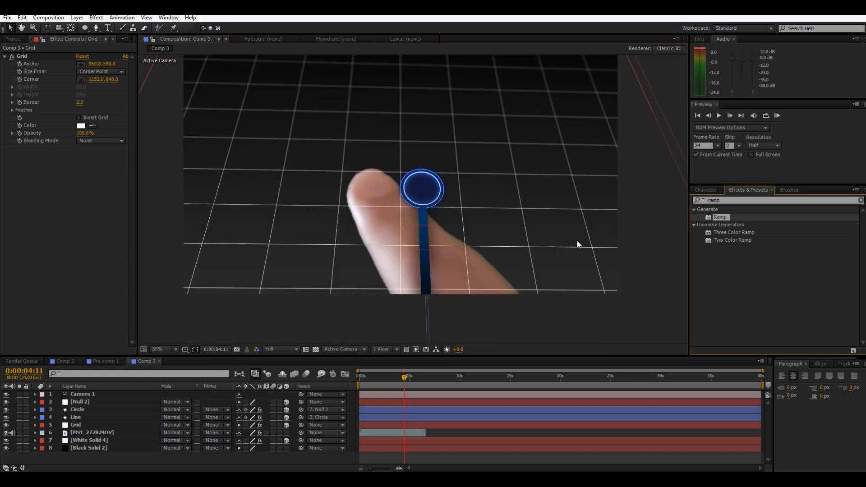
{"action": "left_click", "coordinate": [733, 204]}
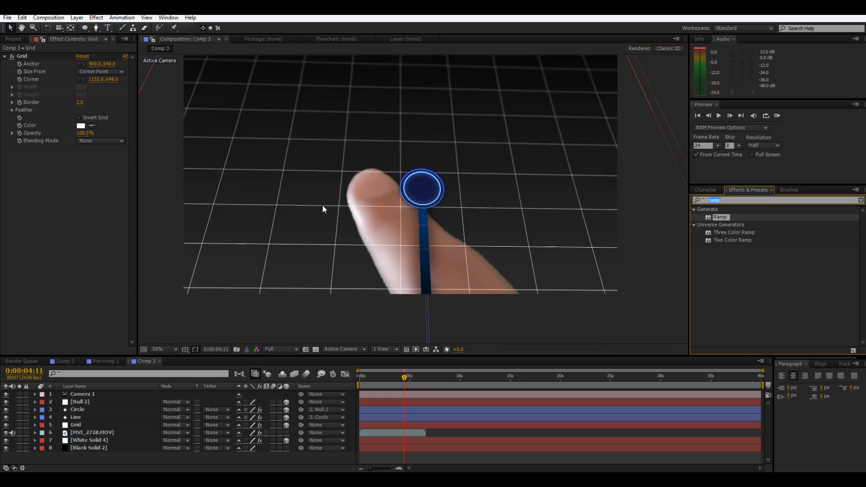
{"action": "type", "text": "glow"}
{"action": "scroll", "coordinate": [765, 339], "scroll_direction": "down", "scroll_amount": 6}
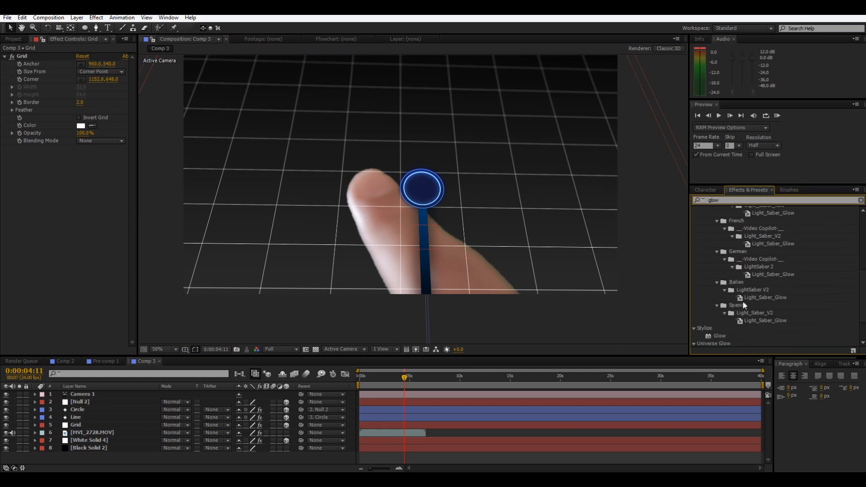
{"action": "left_click_drag", "start_coordinate": [721, 335], "coordinate": [81, 199]}
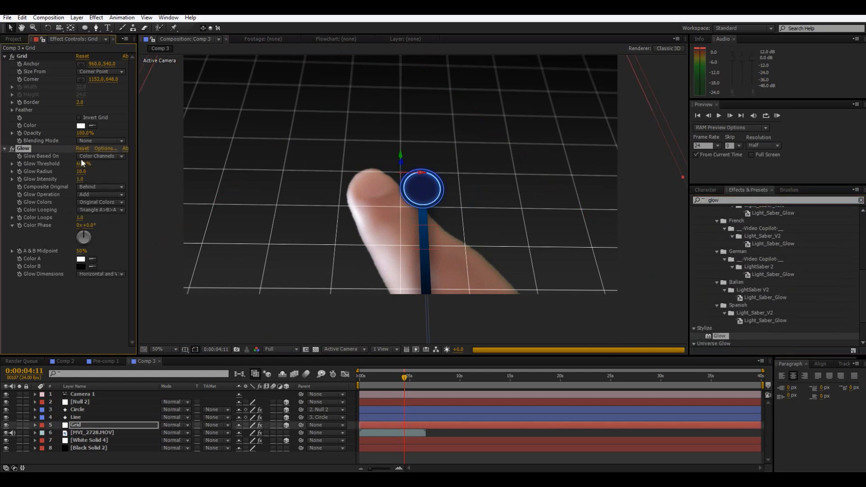
{"action": "scroll", "coordinate": [310, 256], "scroll_direction": "down", "scroll_amount": 2}
{"action": "scroll", "coordinate": [250, 255], "scroll_direction": "up", "scroll_amount": 4}
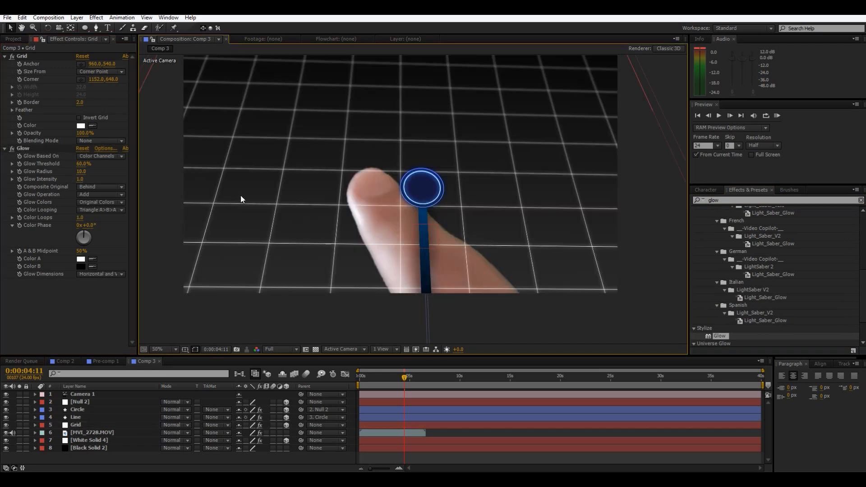
{"action": "scroll", "coordinate": [239, 211], "scroll_direction": "down", "scroll_amount": 2}
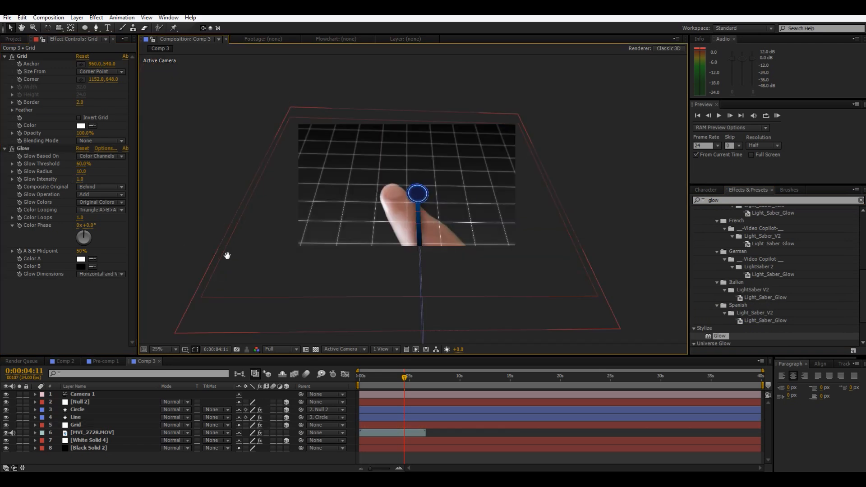
Add a new adjustment layer above all other layers in Comp 3.
{"action": "right_click", "coordinate": [121, 454]}
{"action": "mouse_move", "coordinate": [161, 362]}
{"action": "left_click", "coordinate": [62, 433]}
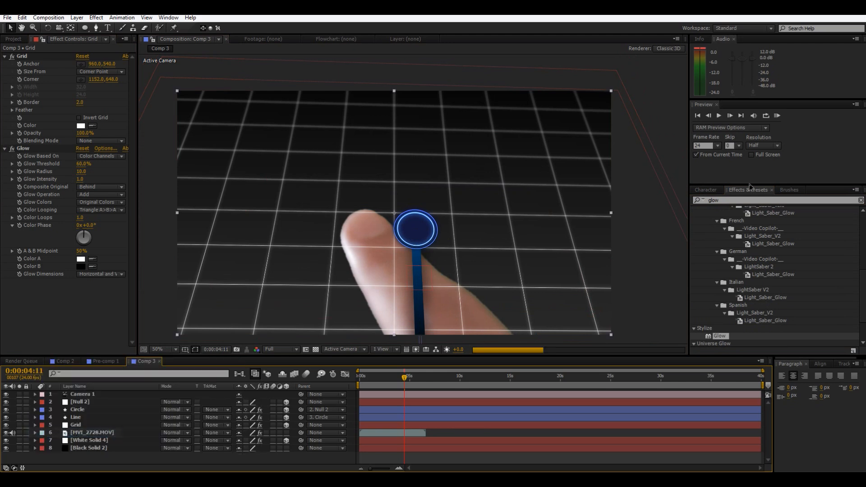
Apply the Camera Lens Blur effect to the adjustment layer and set its Blur Radius to 23.
{"action": "left_click", "coordinate": [758, 200]}
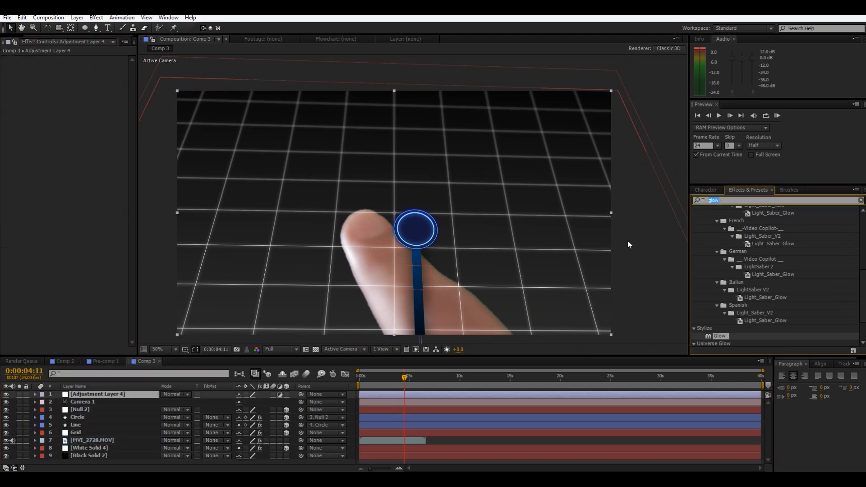
{"action": "type", "text": "camer"}
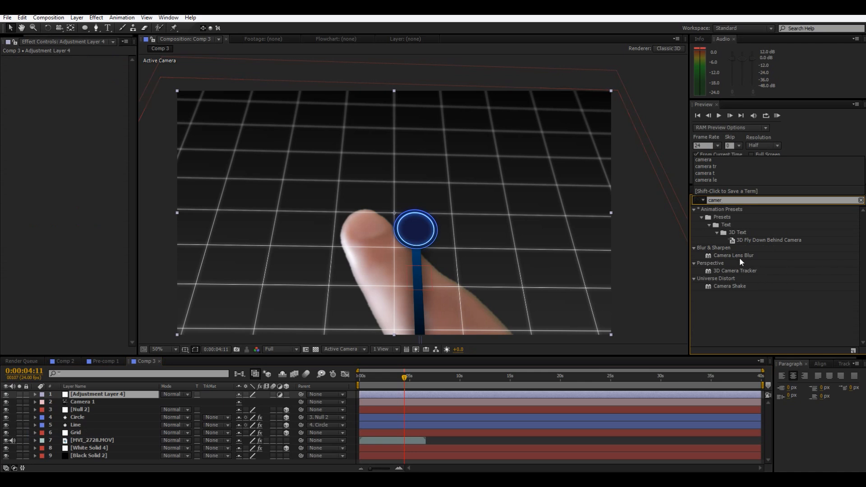
{"action": "left_click_drag", "start_coordinate": [739, 256], "coordinate": [96, 395]}
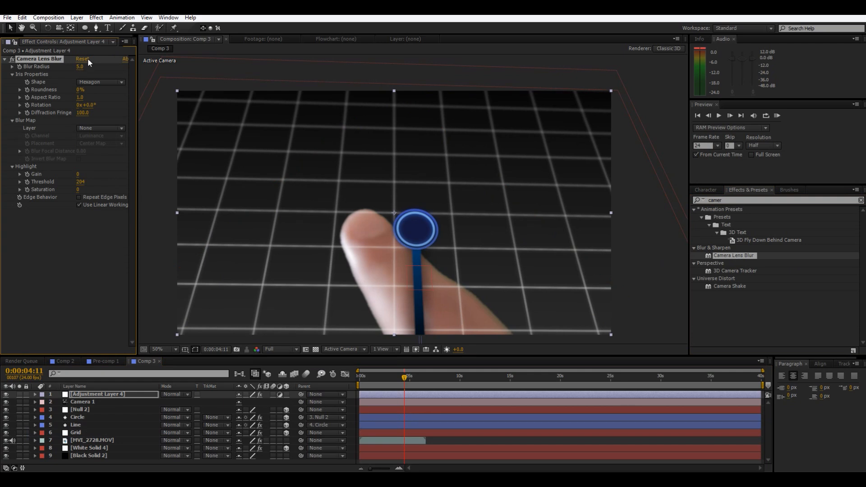
{"action": "left_click_drag", "start_coordinate": [79, 67], "coordinate": [85, 67]}
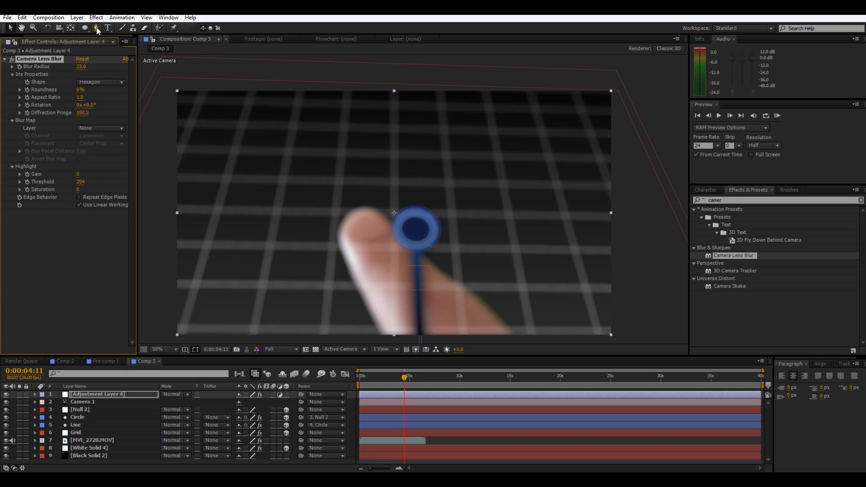
Draw a tall rectangular mask on the adjustment layer around the finger and circle, extending past the frame's lower edge.
{"action": "left_click", "coordinate": [85, 28]}
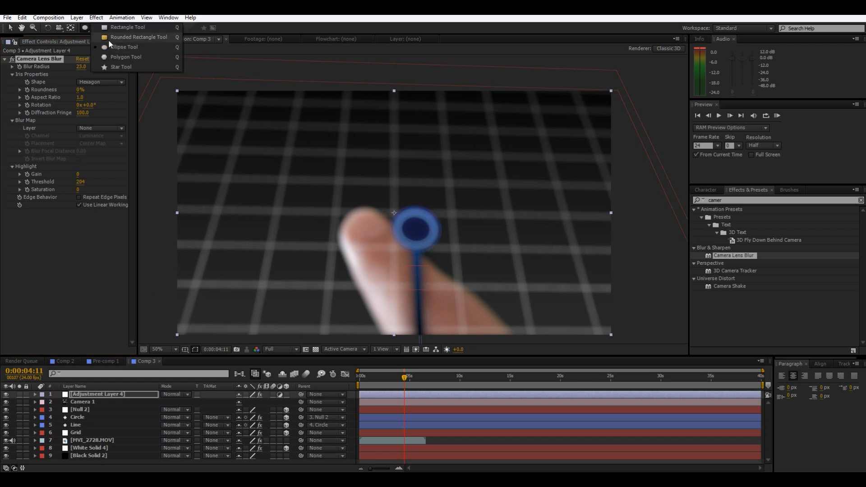
{"action": "left_click", "coordinate": [122, 27]}
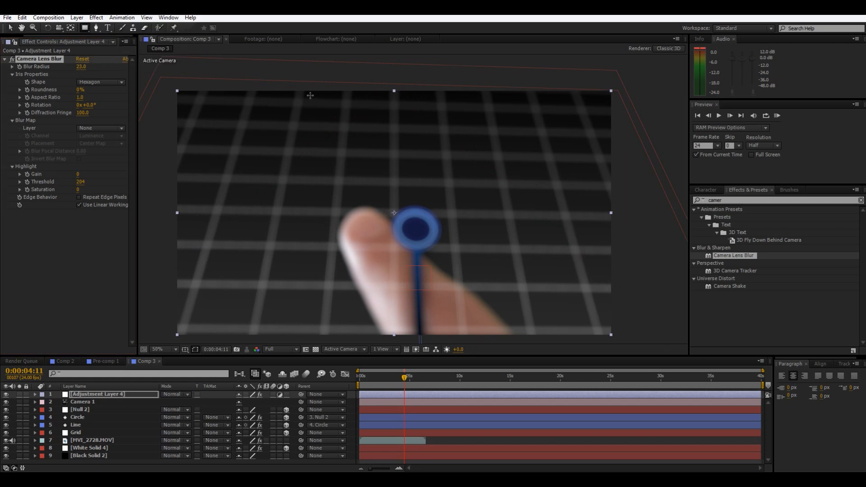
{"action": "mouse_move", "coordinate": [308, 95]}
{"action": "left_mouse_down"}
{"action": "mouse_move", "coordinate": [324, 158]}
{"action": "mouse_move", "coordinate": [433, 330]}
{"action": "left_mouse_up"}
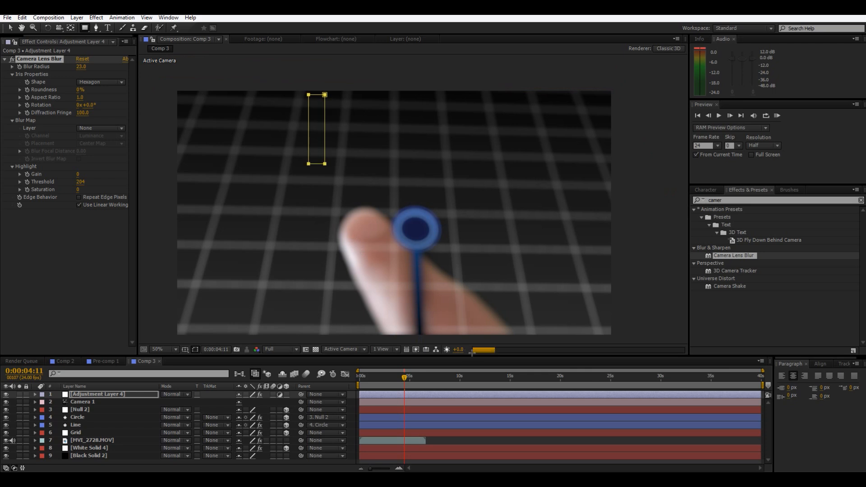
{"action": "left_click_drag", "start_coordinate": [480, 359], "coordinate": [527, 373]}
{"action": "left_click", "coordinate": [12, 31]}
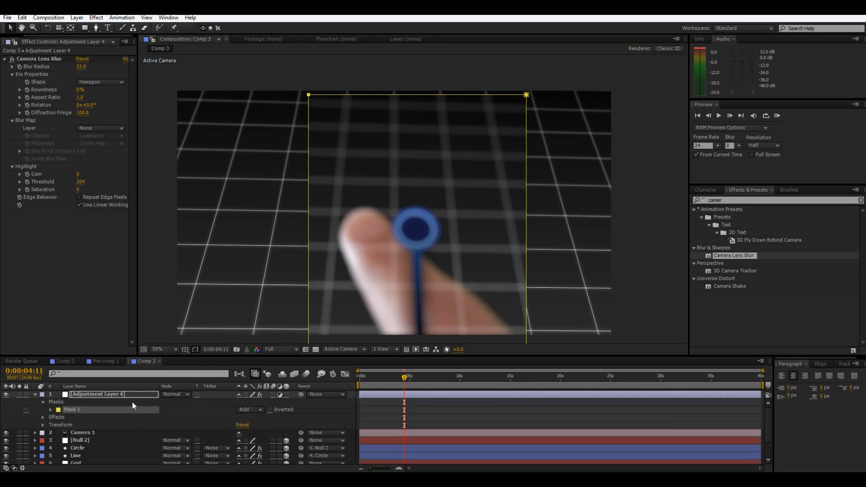
Invert the adjustment layer's mask, set its Mask Feather to 707 pixels, and check the softened blur without the layer selected.
{"action": "left_click", "coordinate": [118, 394]}
{"action": "key", "text": "f"}
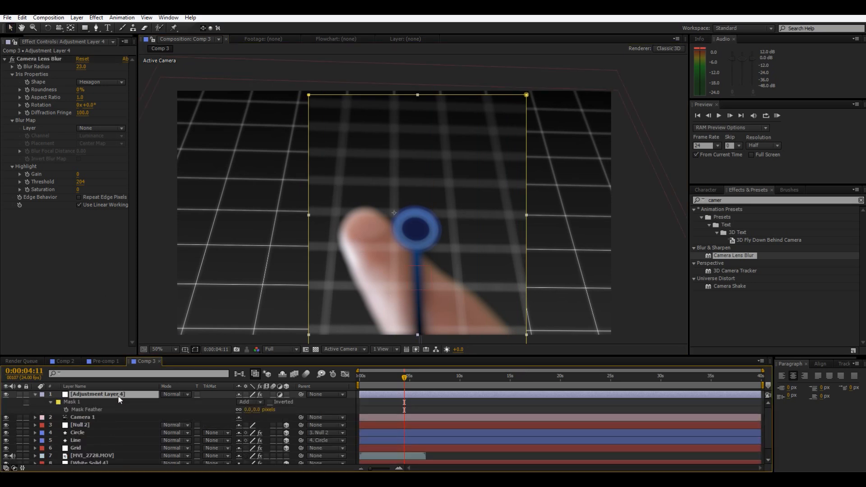
{"action": "left_click", "coordinate": [270, 402]}
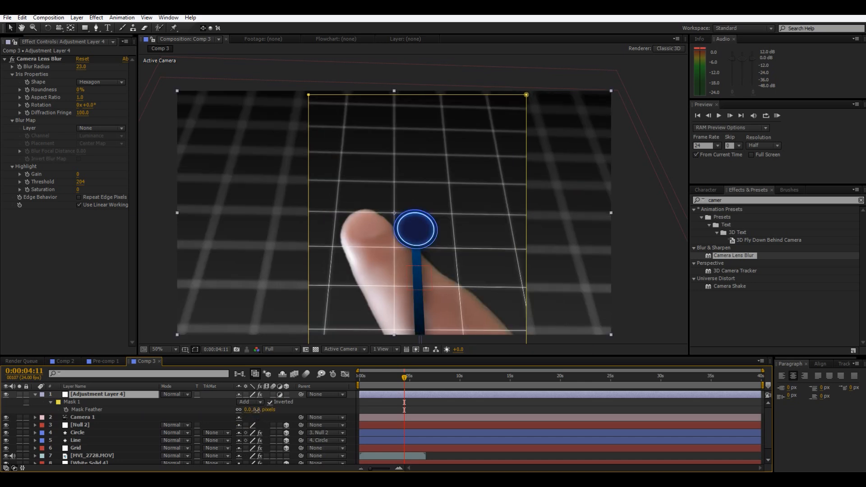
{"action": "left_click_drag", "start_coordinate": [255, 409], "coordinate": [264, 410]}
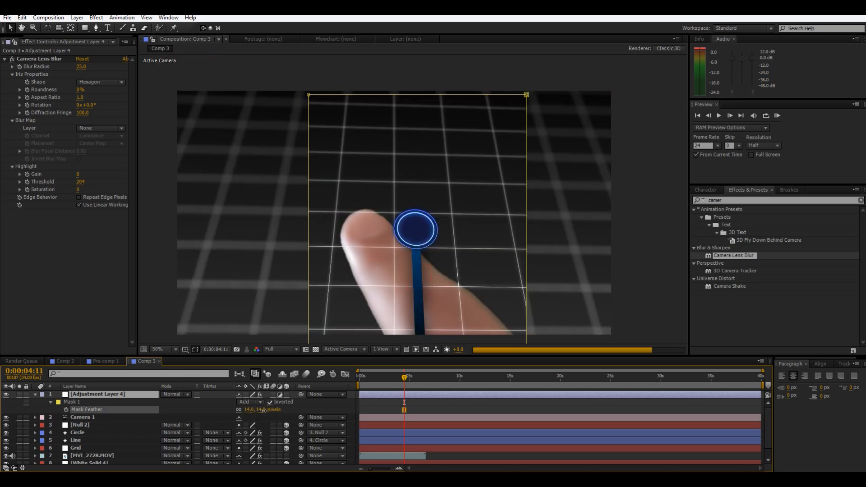
{"action": "left_click_drag", "start_coordinate": [264, 410], "coordinate": [294, 398]}
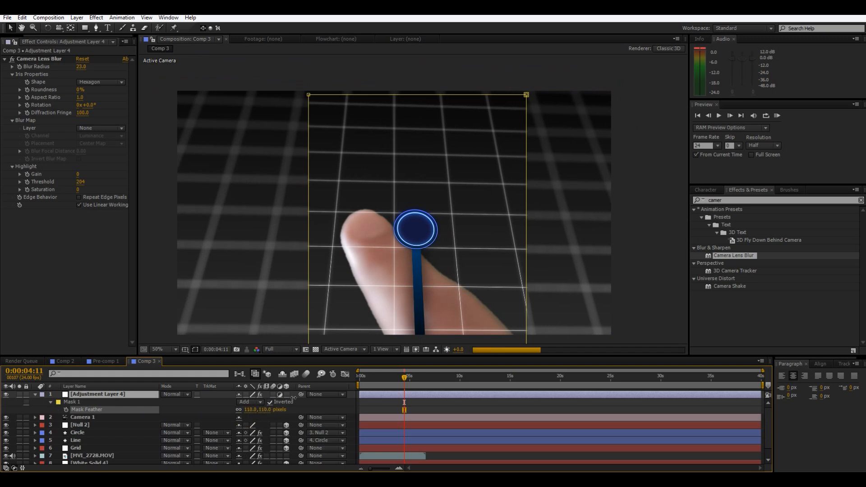
{"action": "left_click_drag", "start_coordinate": [388, 363], "coordinate": [389, 363]}
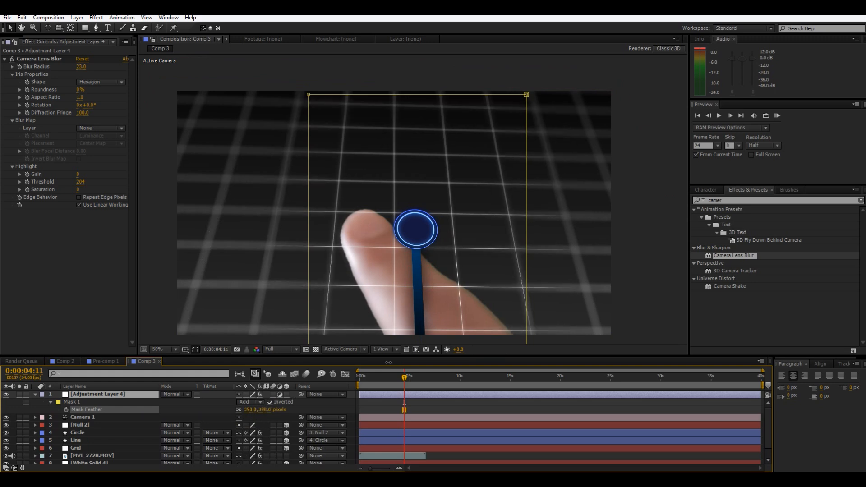
{"action": "left_click_drag", "start_coordinate": [460, 326], "coordinate": [471, 319]}
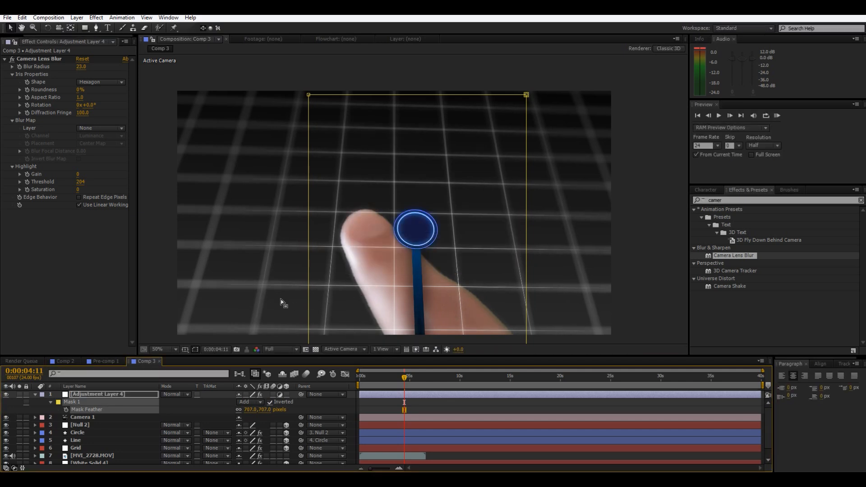
{"action": "key", "text": "comma"}
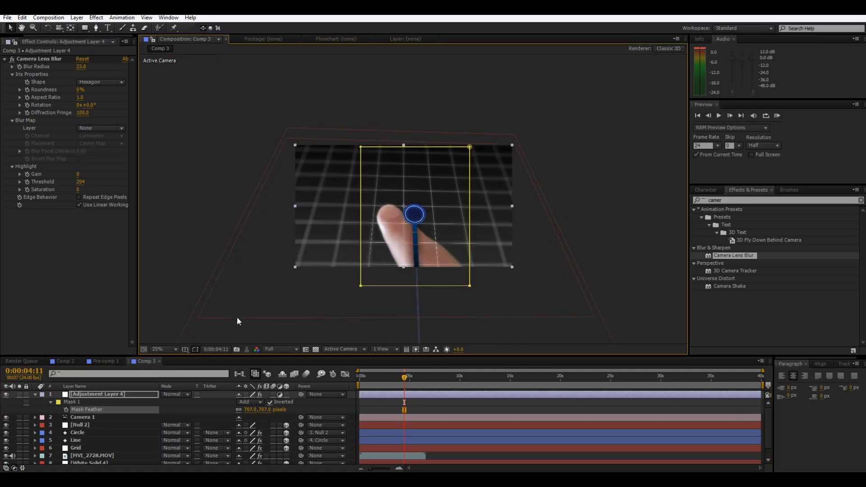
{"action": "left_click", "coordinate": [206, 238]}
{"action": "key", "text": "period"}
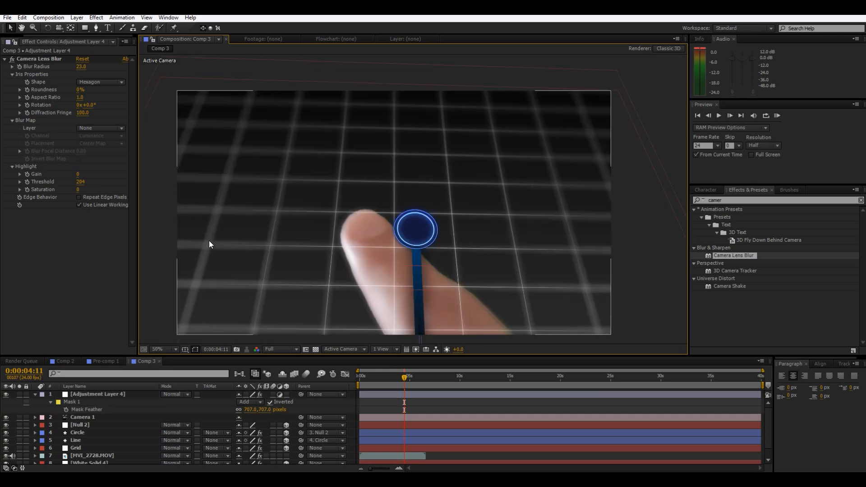
Move the Grid layer below the hand footage in the layer stack and rename White Solid 4 as Bottom Ramp.
{"action": "scroll", "coordinate": [86, 412], "scroll_direction": "down", "scroll_amount": 1}
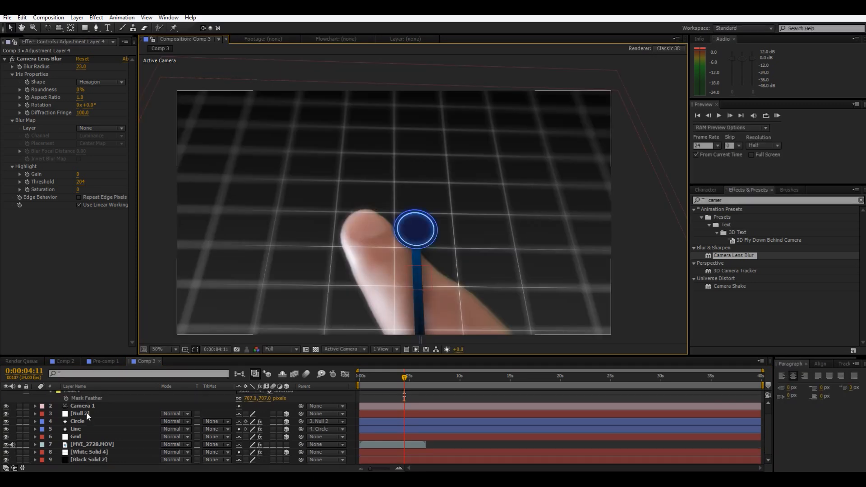
{"action": "left_click_drag", "start_coordinate": [79, 432], "coordinate": [99, 452]}
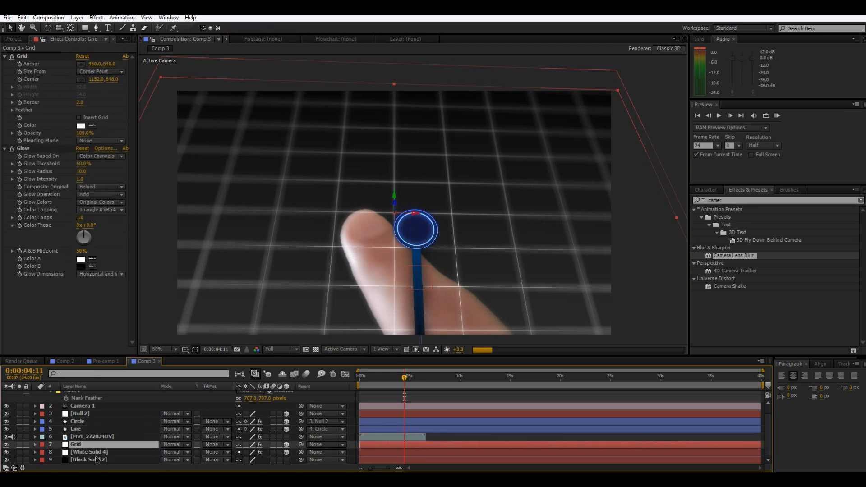
{"action": "left_click", "coordinate": [96, 453]}
{"action": "key", "text": "Return"}
{"action": "type", "text": "Bott"}
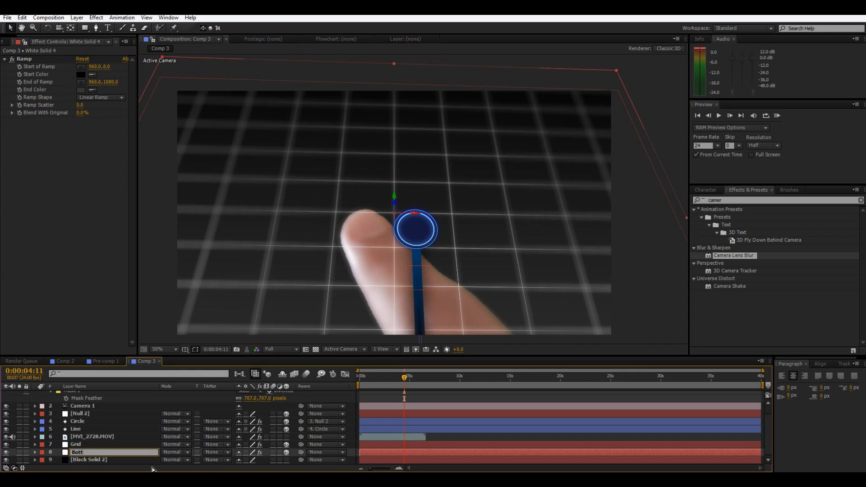
{"action": "type", "text": "om"}
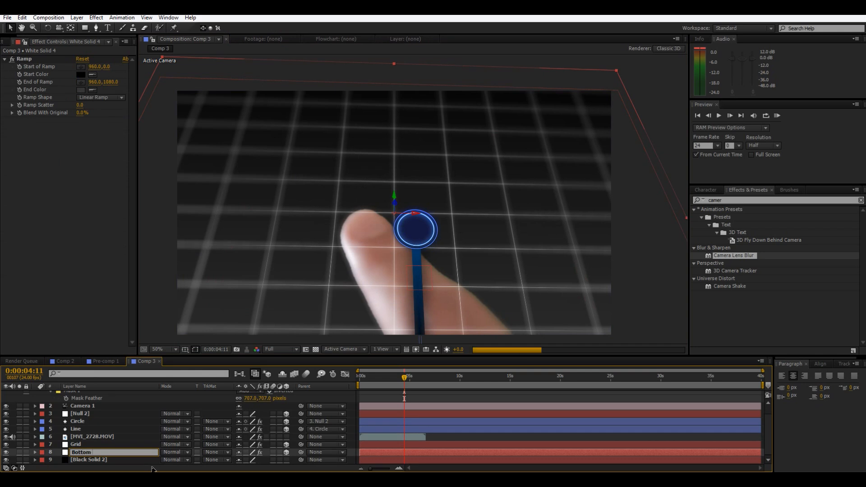
{"action": "type", "text": " Ramp"}
{"action": "left_click", "coordinate": [140, 437]}
Move the MVI_2728.MOV footage above Null 2 in the layer stack and hide its video.
{"action": "left_click", "coordinate": [94, 445]}
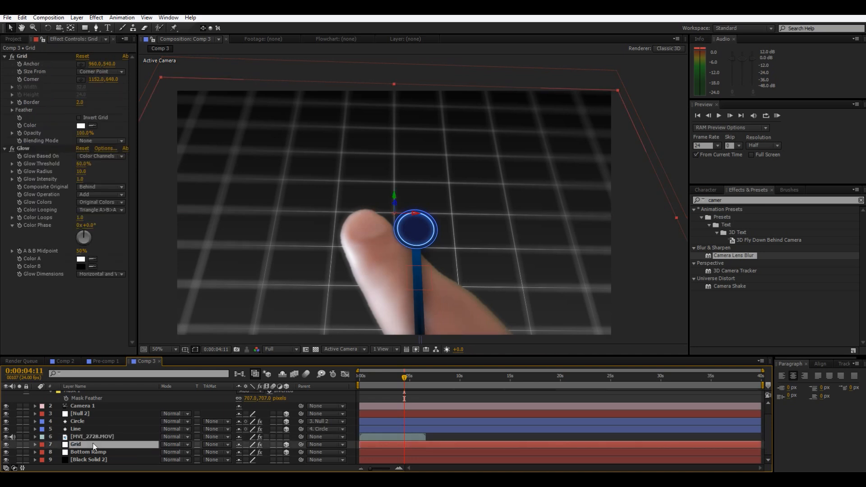
{"action": "left_click", "coordinate": [91, 437]}
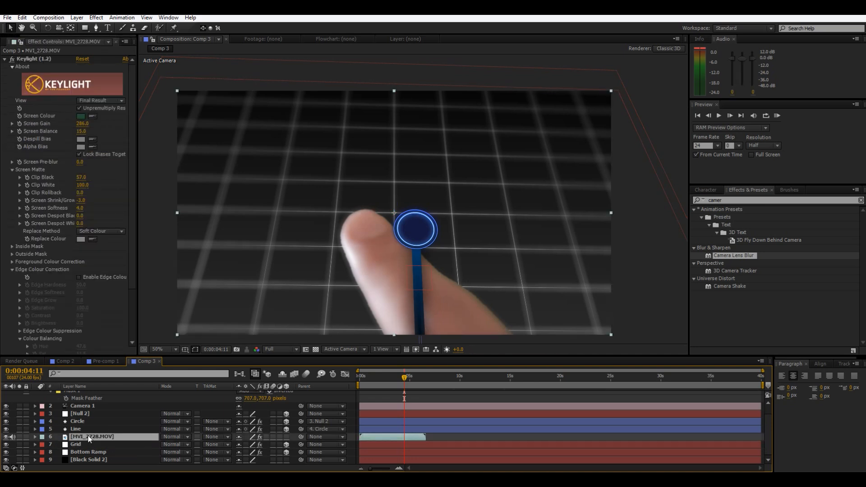
{"action": "left_click_drag", "start_coordinate": [91, 438], "coordinate": [108, 412]}
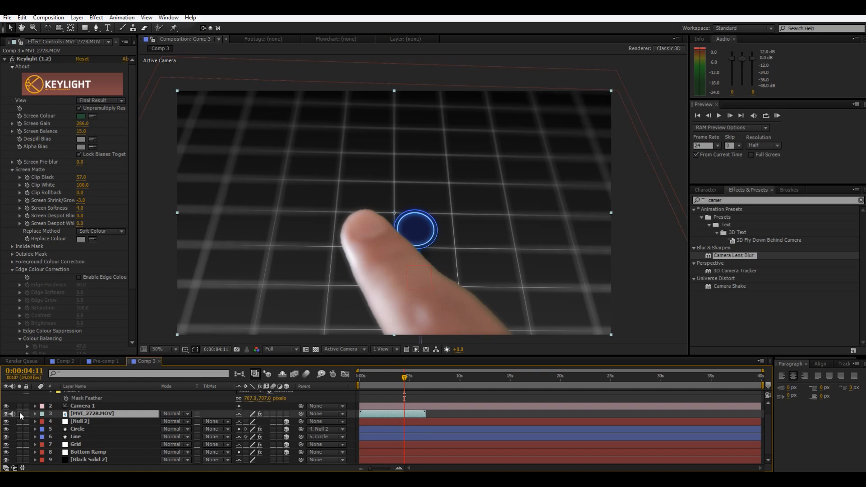
{"action": "left_click", "coordinate": [6, 414]}
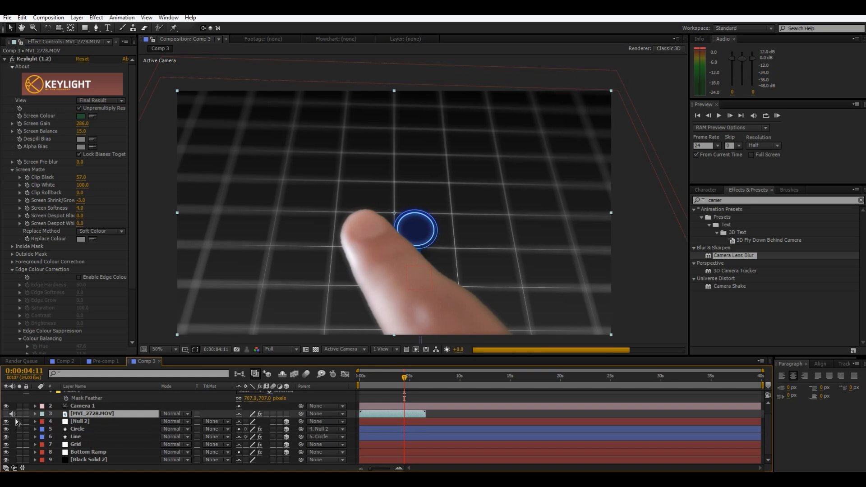
Shift Null 2 slightly to the right and up in the composition to move the circle and line with it.
{"action": "scroll", "coordinate": [15, 419], "scroll_direction": "up", "scroll_amount": 1}
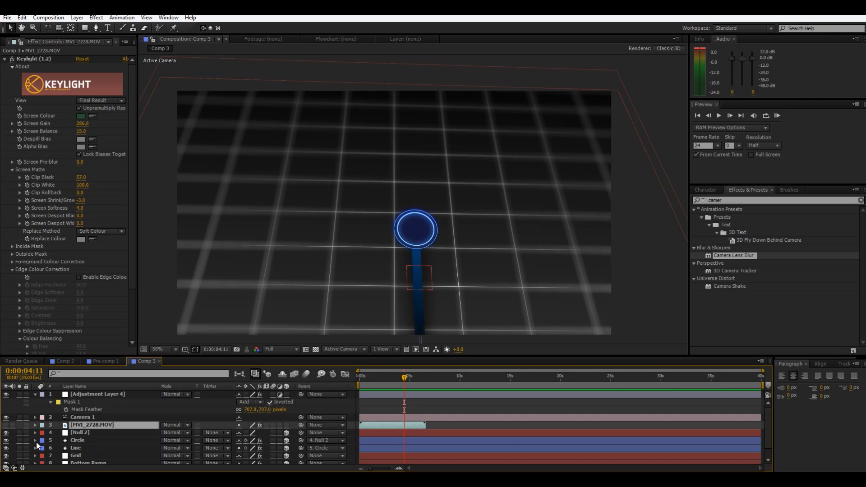
{"action": "left_click", "coordinate": [96, 434]}
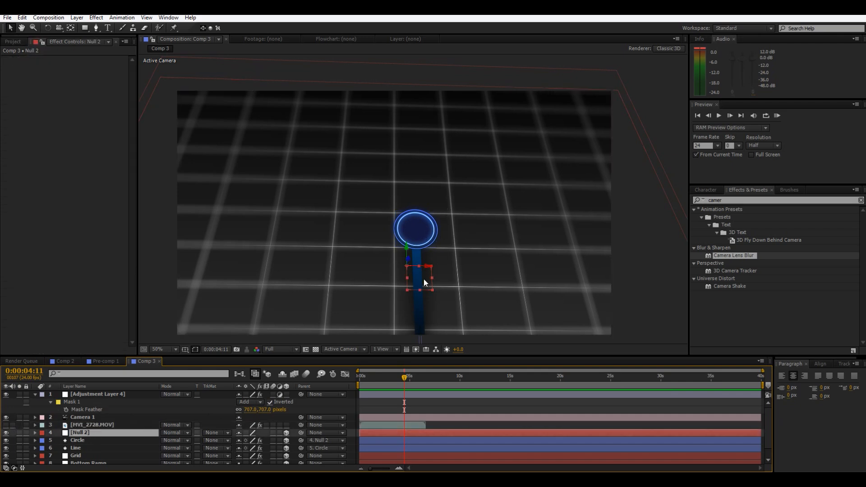
{"action": "left_click_drag", "start_coordinate": [431, 280], "coordinate": [432, 278]}
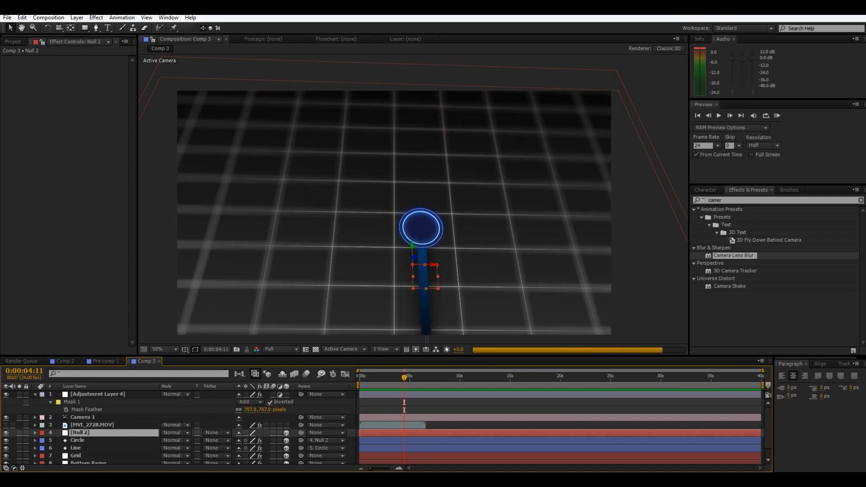
Duplicate the Null 2, Circle and Line layers together.
{"action": "left_click", "coordinate": [76, 436]}
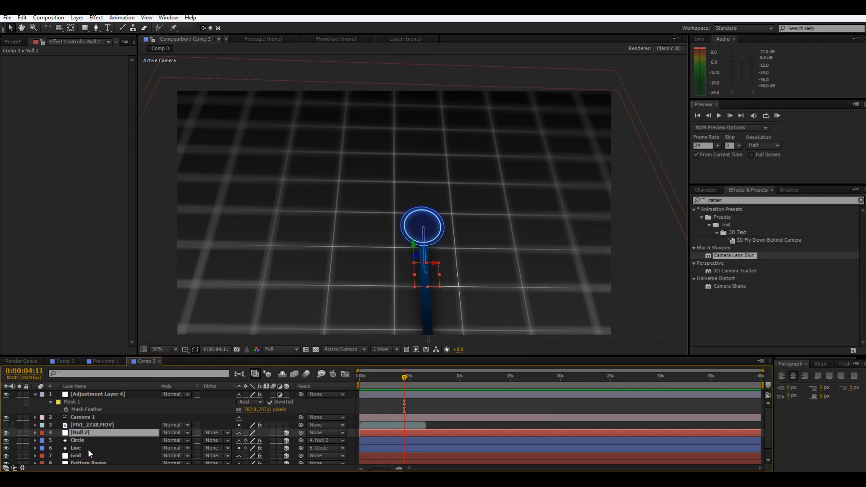
{"action": "left_click", "coordinate": [89, 450]}
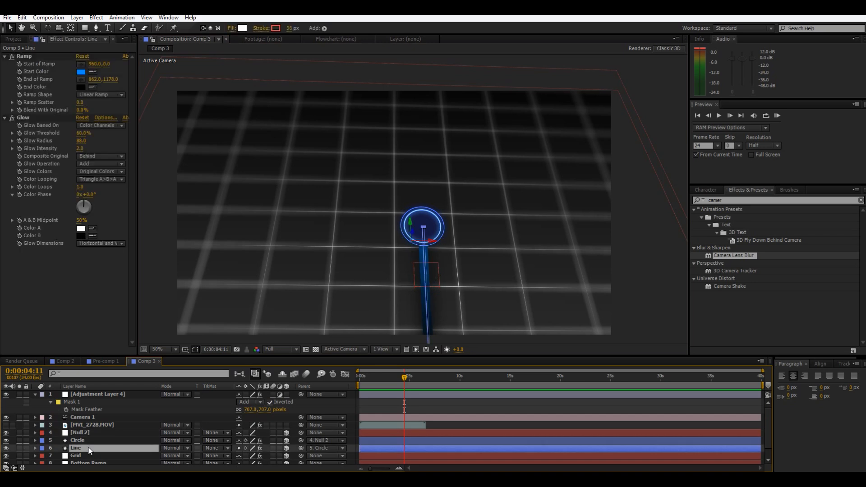
{"action": "left_click", "coordinate": [94, 432], "text": "shift"}
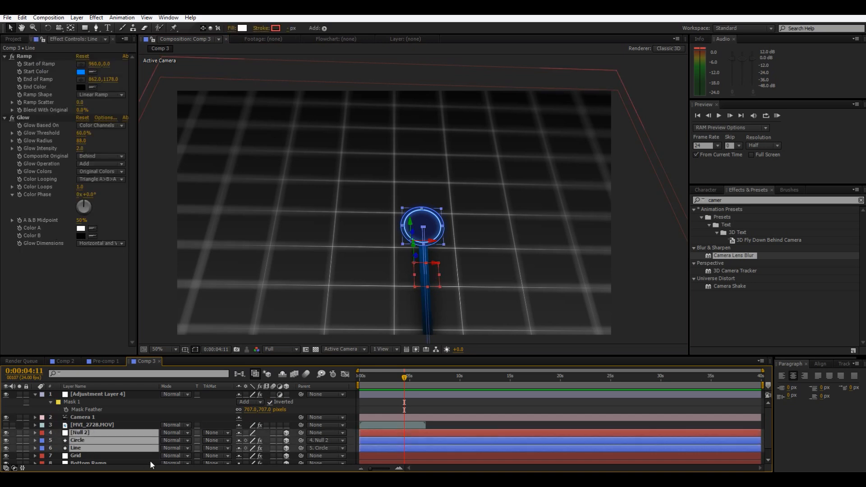
{"action": "key", "text": "ctrl+d"}
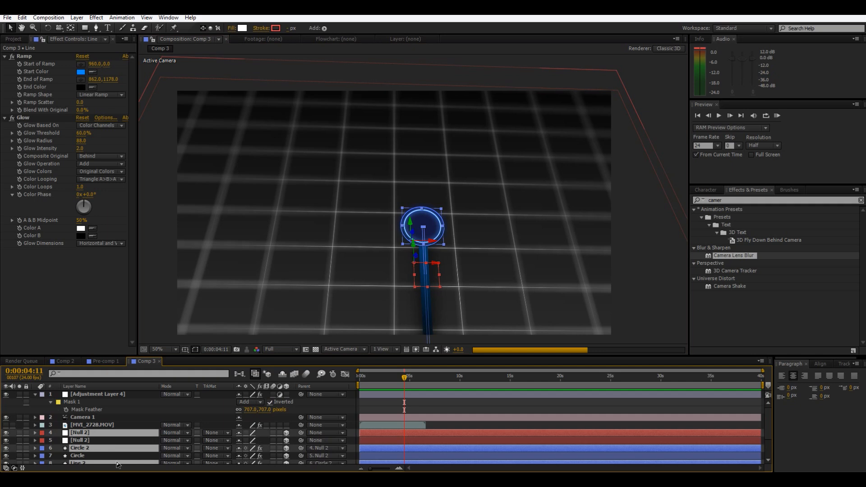
Move the duplicated null to the left so its circle and line stand beside the original pair.
{"action": "left_click", "coordinate": [85, 434]}
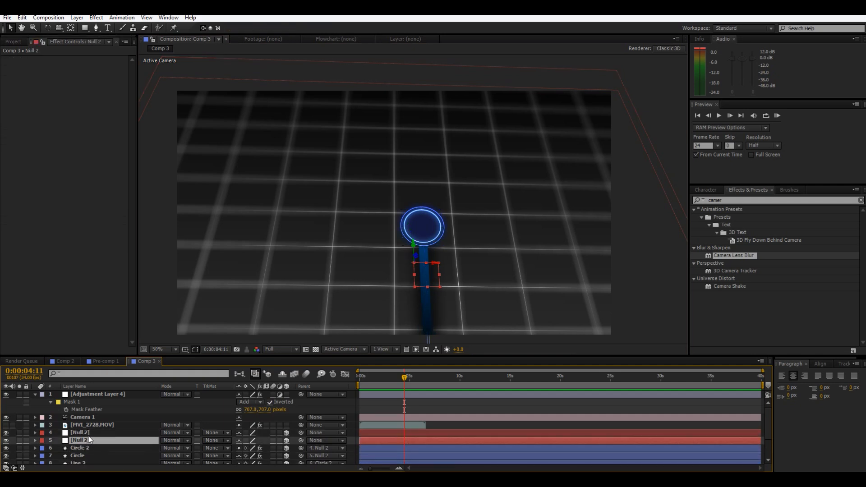
{"action": "left_click_drag", "start_coordinate": [414, 275], "coordinate": [372, 275]}
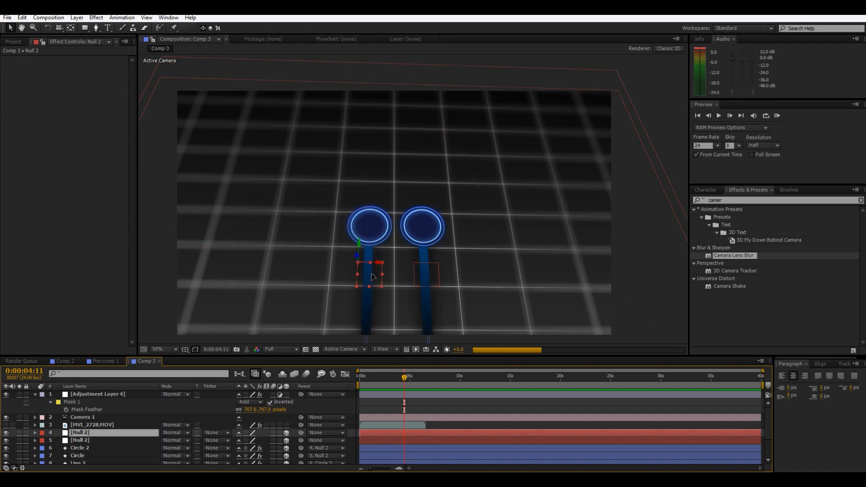
{"action": "left_click_drag", "start_coordinate": [372, 274], "coordinate": [371, 273]}
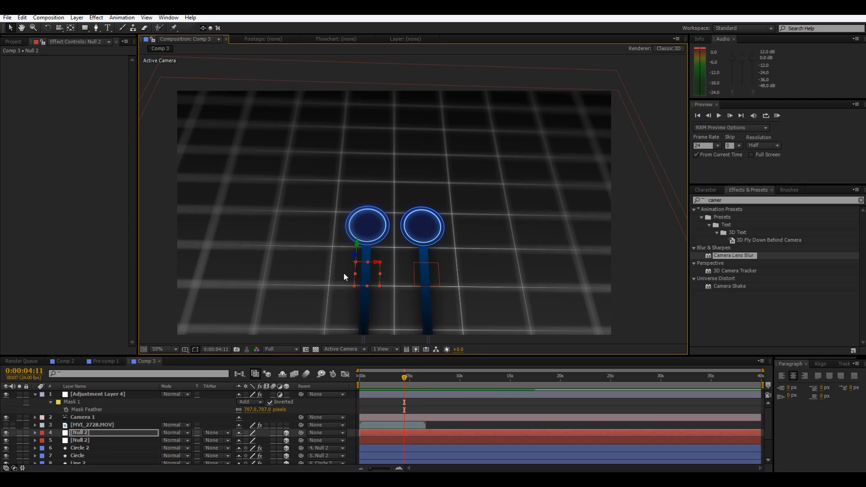
Set the Ramp end color of the Line 2 layer to dark blue 001B52.
{"action": "key", "text": "comma"}
{"action": "left_click", "coordinate": [202, 219]}
{"action": "key", "text": "period"}
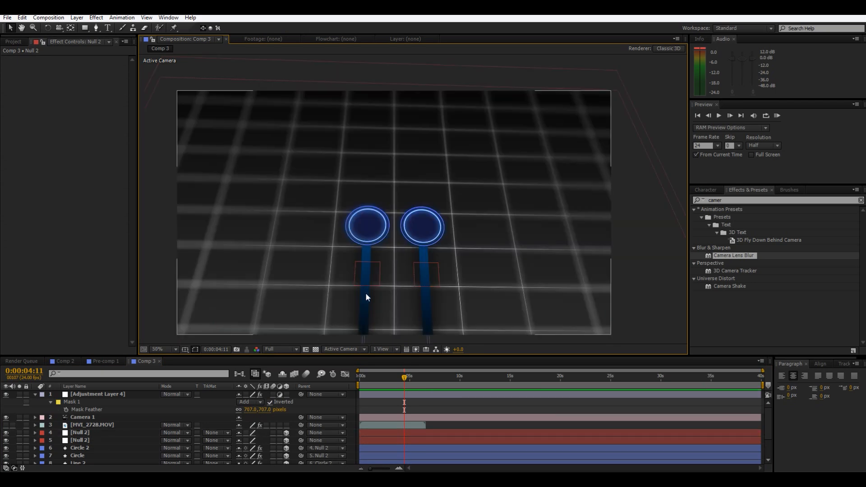
{"action": "scroll", "coordinate": [355, 299], "scroll_direction": "down", "scroll_amount": 3}
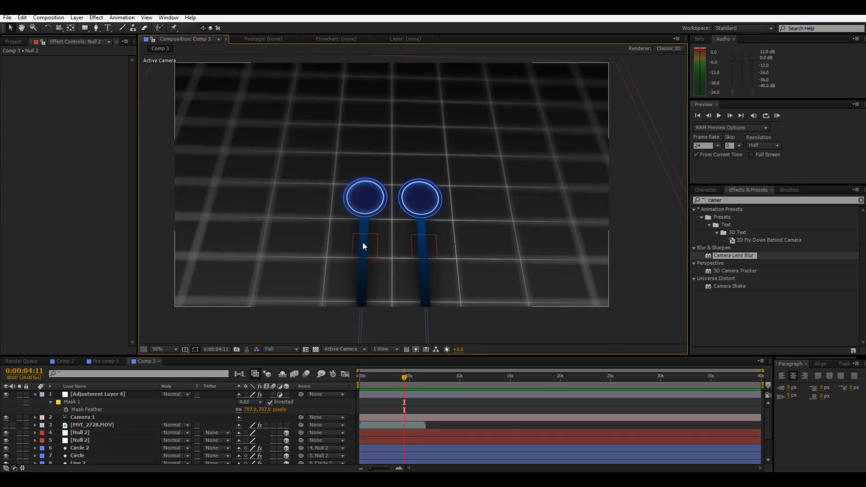
{"action": "key", "text": "period"}
{"action": "key", "text": "period"}
{"action": "scroll", "coordinate": [384, 235], "scroll_direction": "down", "scroll_amount": 5}
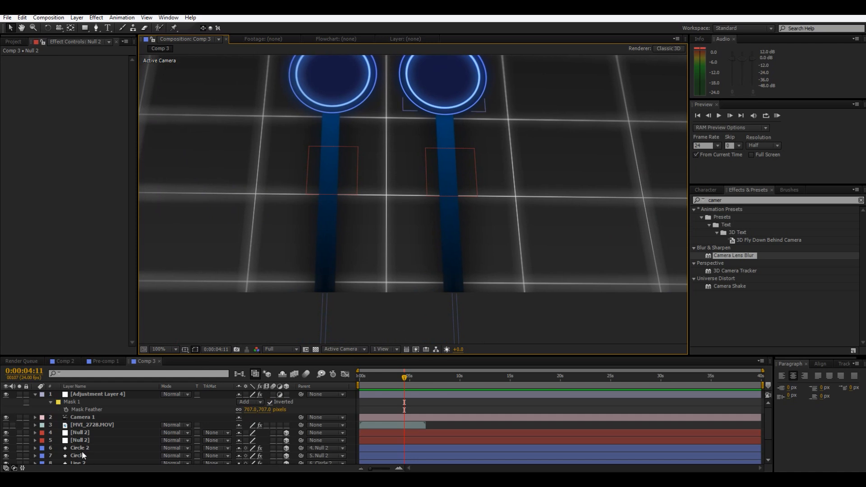
{"action": "left_click", "coordinate": [82, 451]}
{"action": "scroll", "coordinate": [85, 445], "scroll_direction": "down", "scroll_amount": 1}
{"action": "left_click", "coordinate": [83, 438]}
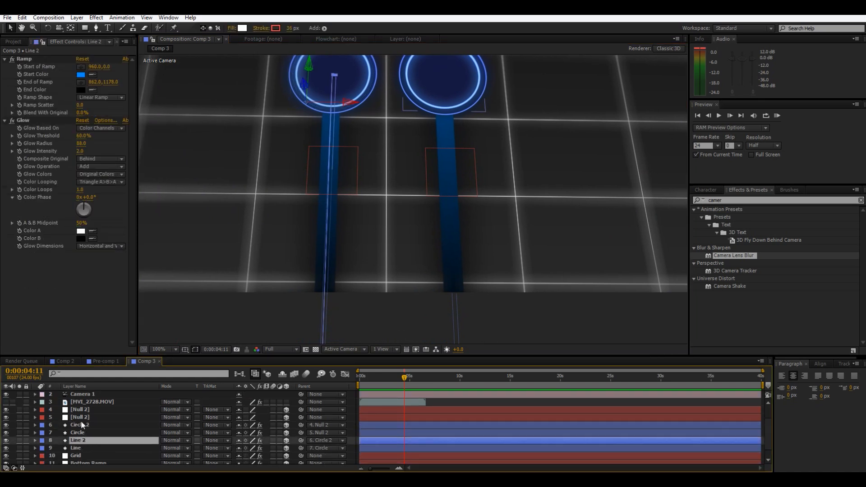
{"action": "left_click", "coordinate": [82, 90]}
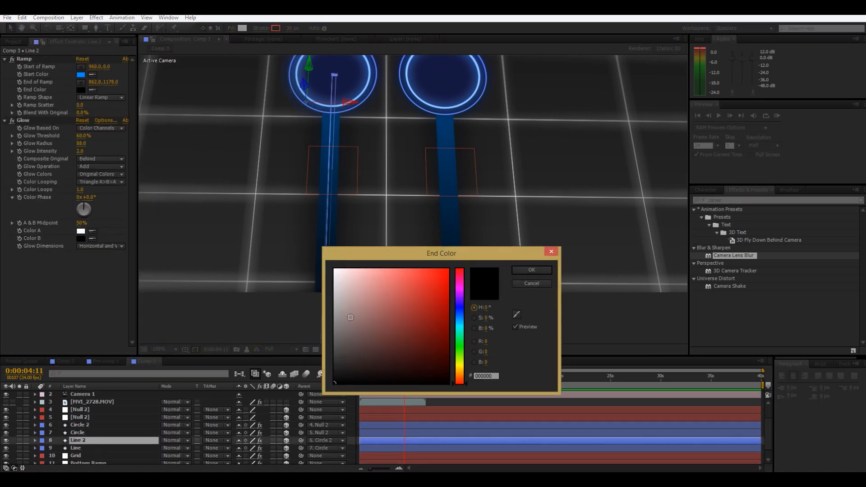
{"action": "left_click", "coordinate": [463, 314]}
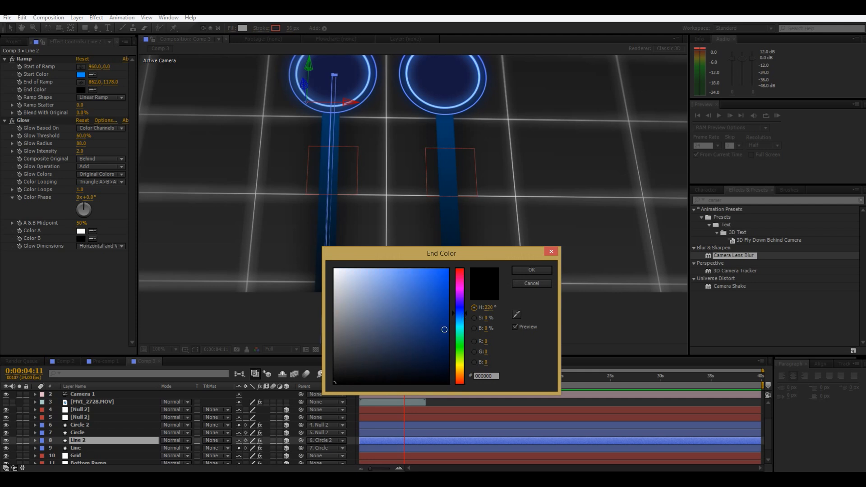
{"action": "left_click", "coordinate": [447, 338]}
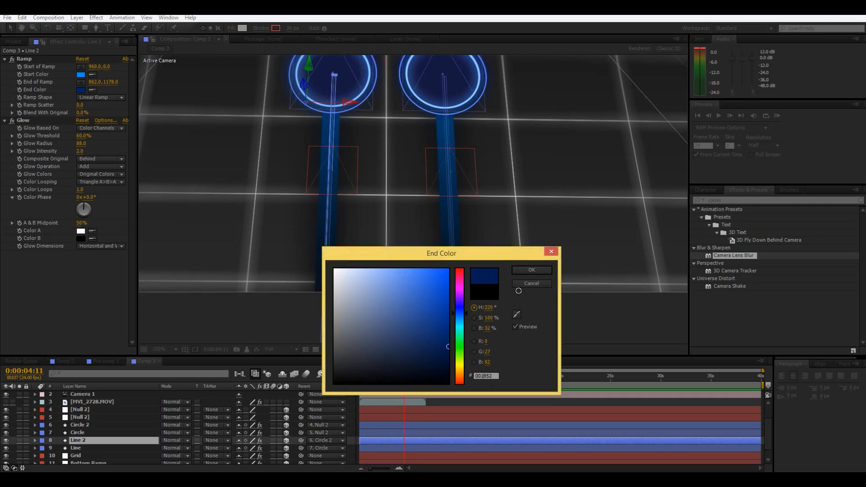
{"action": "left_click", "coordinate": [532, 269]}
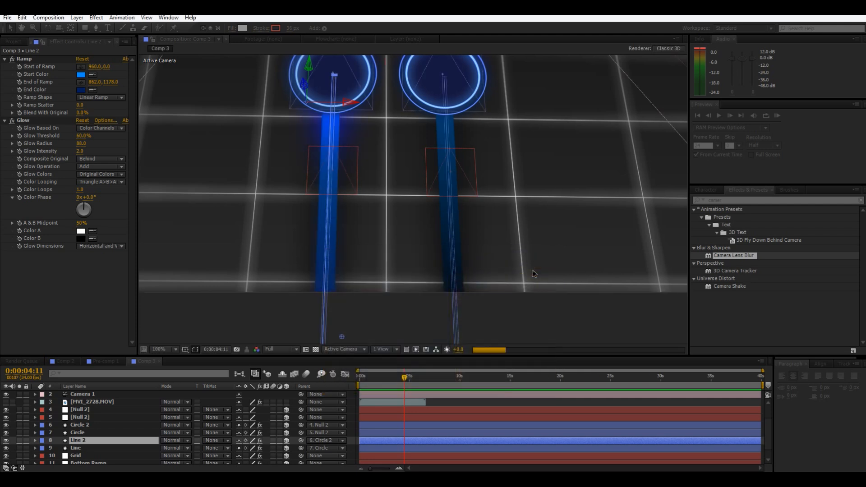
Set the Ramp end color of the Line layer to dark blue 00296C.
{"action": "left_click", "coordinate": [100, 449]}
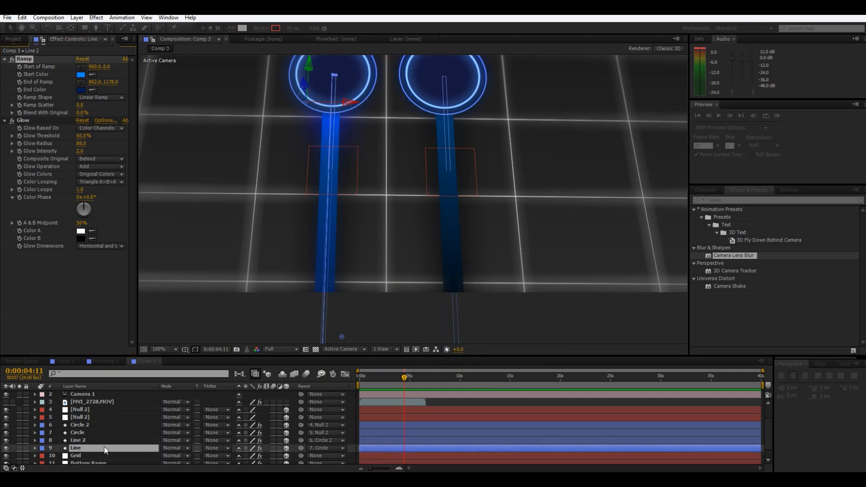
{"action": "left_click", "coordinate": [82, 87]}
{"action": "left_click", "coordinate": [458, 314]}
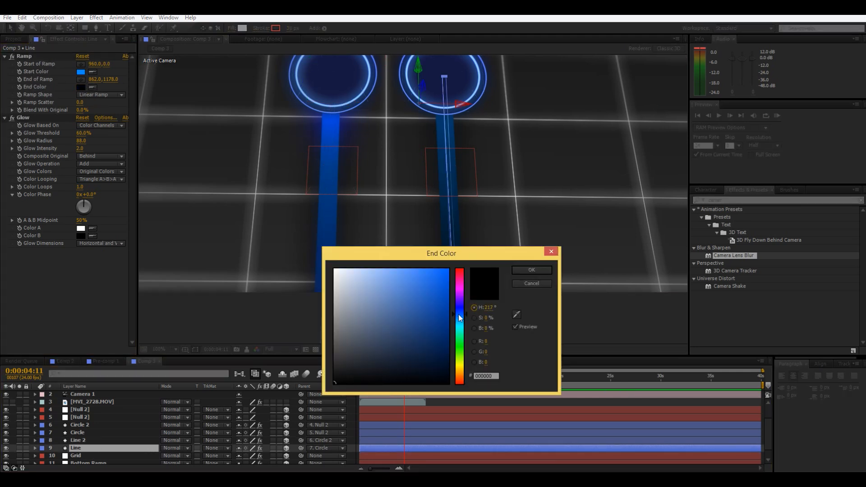
{"action": "left_click_drag", "start_coordinate": [444, 332], "coordinate": [456, 333]}
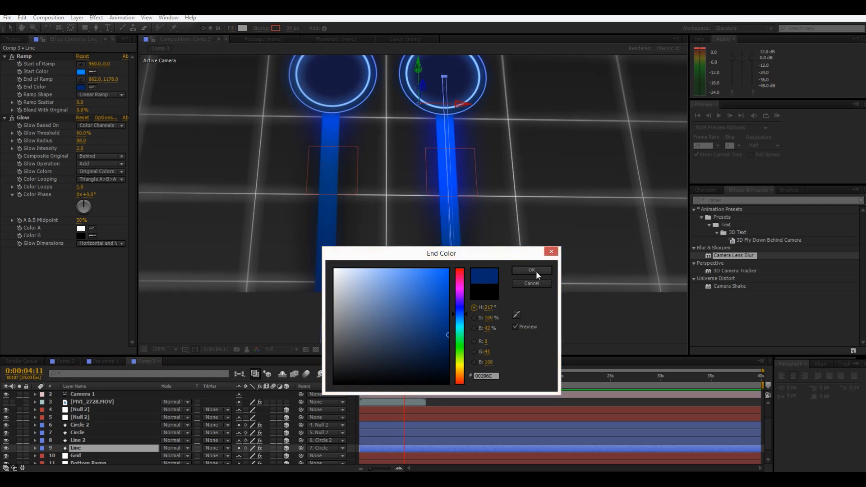
{"action": "left_click", "coordinate": [532, 270]}
Examine the recolored lines and their circles up close and within the full composition.
{"action": "scroll", "coordinate": [541, 288], "scroll_direction": "down", "scroll_amount": 4}
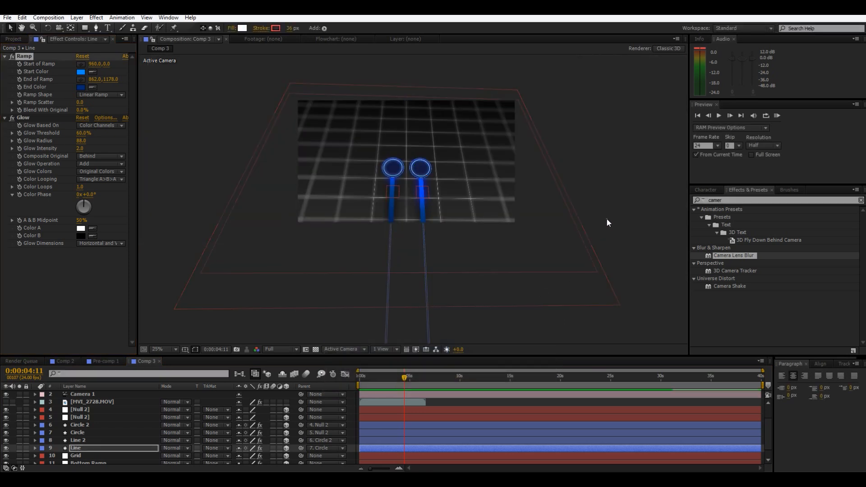
{"action": "left_click", "coordinate": [607, 220]}
{"action": "scroll", "coordinate": [607, 219], "scroll_direction": "up", "scroll_amount": 3}
{"action": "left_click_drag", "start_coordinate": [606, 223], "coordinate": [595, 319]}
{"action": "scroll", "coordinate": [585, 264], "scroll_direction": "down", "scroll_amount": 1}
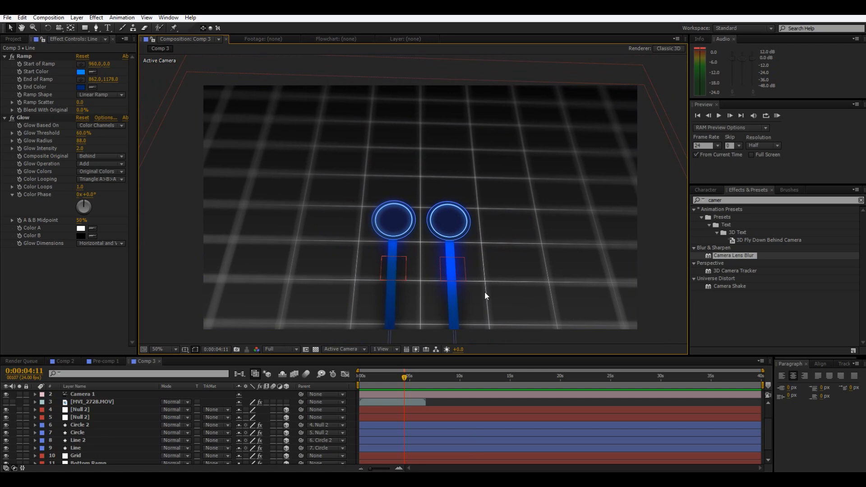
{"action": "scroll", "coordinate": [440, 225], "scroll_direction": "down", "scroll_amount": 1}
{"action": "scroll", "coordinate": [443, 234], "scroll_direction": "up", "scroll_amount": 3}
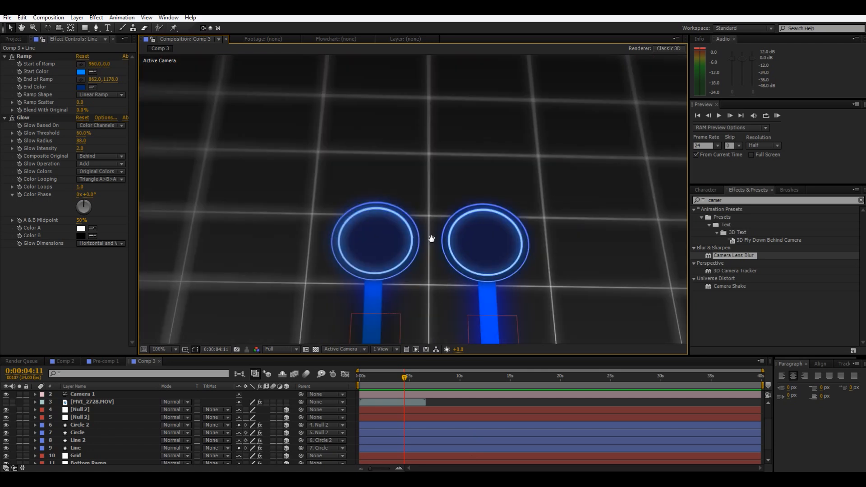
{"action": "left_click_drag", "start_coordinate": [432, 240], "coordinate": [406, 92]}
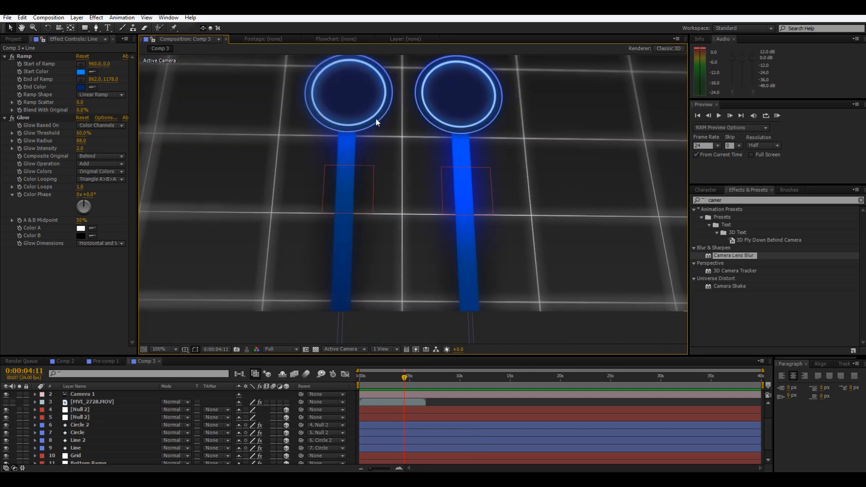
{"action": "scroll", "coordinate": [475, 203], "scroll_direction": "down", "scroll_amount": 4}
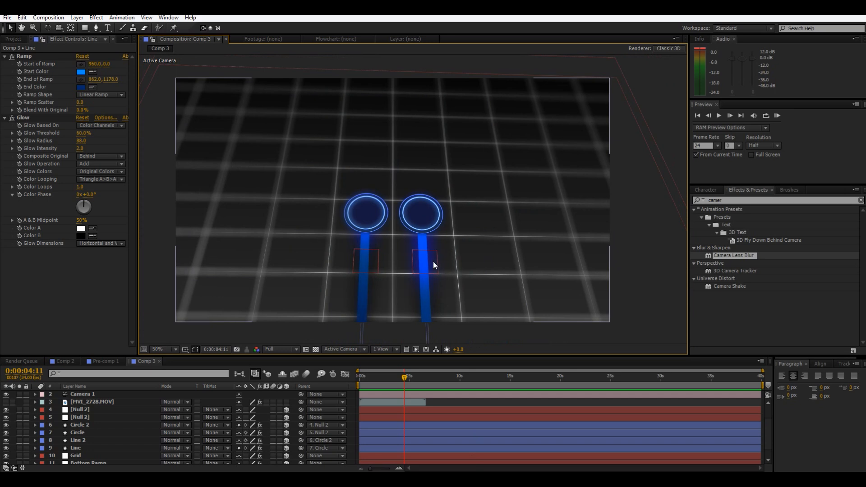
Show the MVI_2728.MOV footage again and go to 0:00:05:05 in the composition.
{"action": "scroll", "coordinate": [430, 256], "scroll_direction": "up", "scroll_amount": 2}
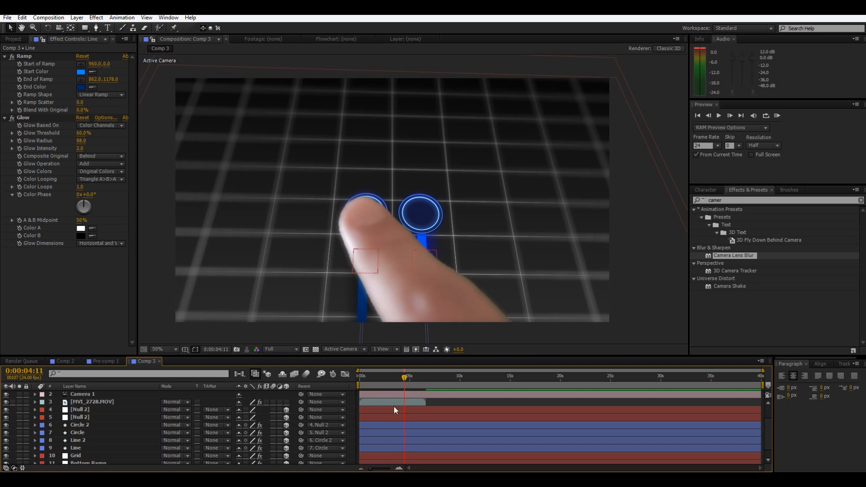
{"action": "left_click", "coordinate": [411, 379]}
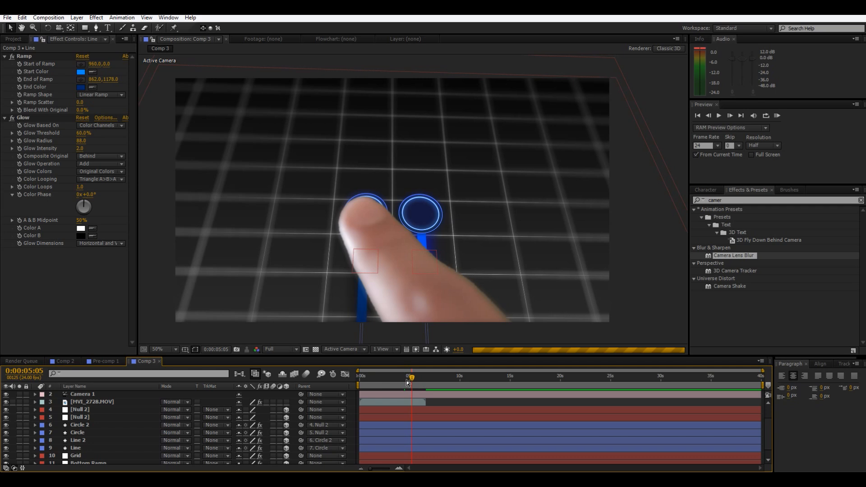
{"action": "left_click", "coordinate": [613, 344]}
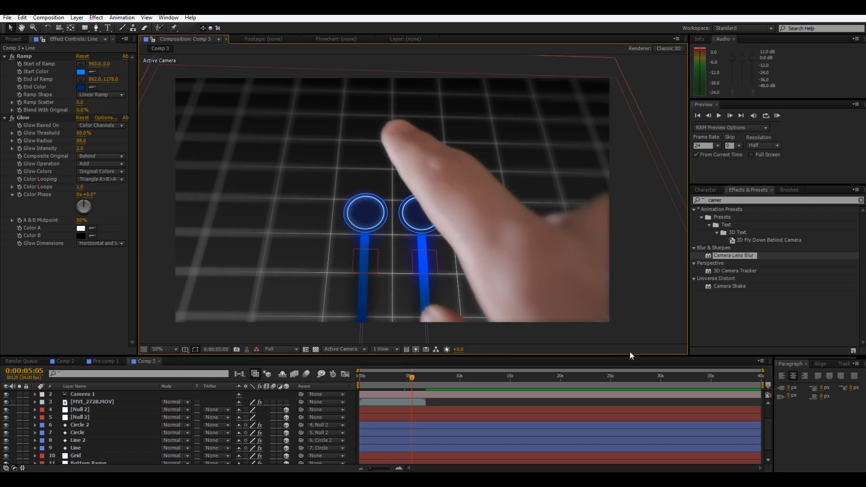
Scale the MVI_2728.MOV footage down slightly and shift it so the hand meets the lower-right edges of the frame.
{"action": "key", "text": "comma"}
{"action": "key", "text": "comma"}
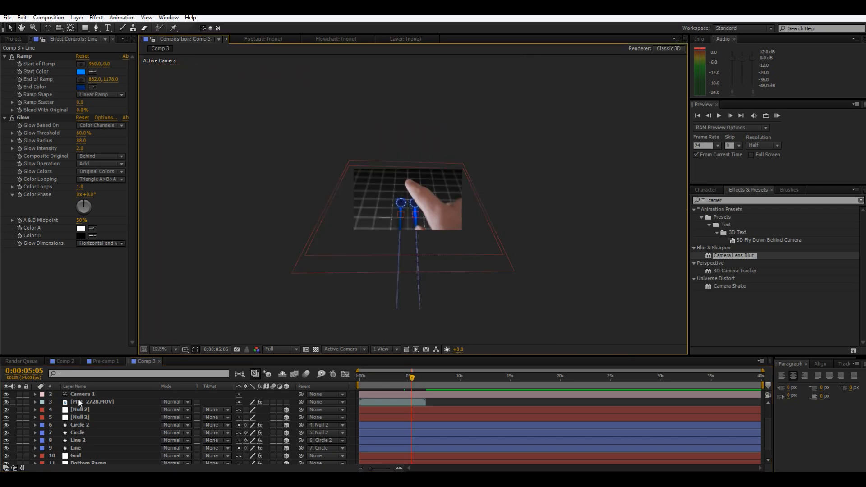
{"action": "left_click", "coordinate": [83, 402]}
{"action": "key", "text": "period"}
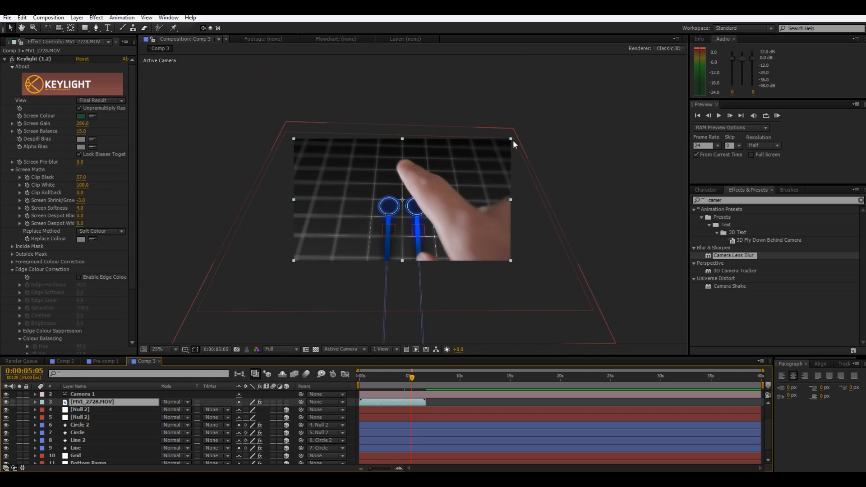
{"action": "left_click_drag", "start_coordinate": [511, 142], "coordinate": [499, 147]}
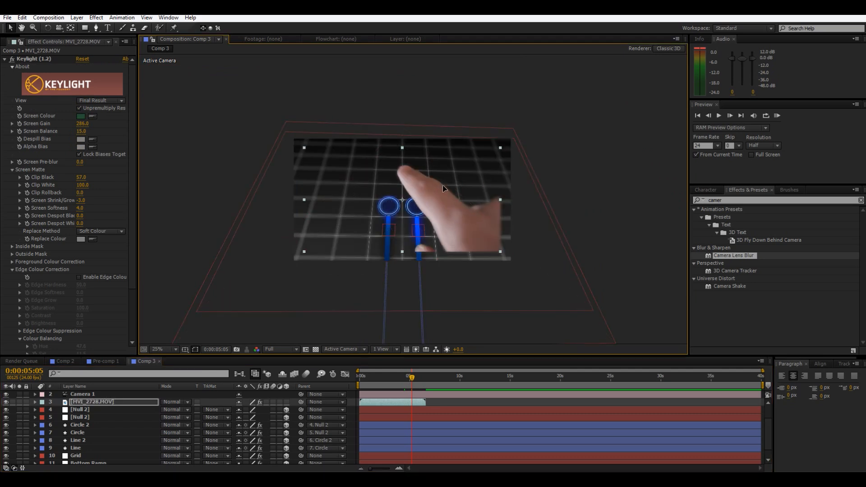
{"action": "left_click_drag", "start_coordinate": [446, 188], "coordinate": [451, 199]}
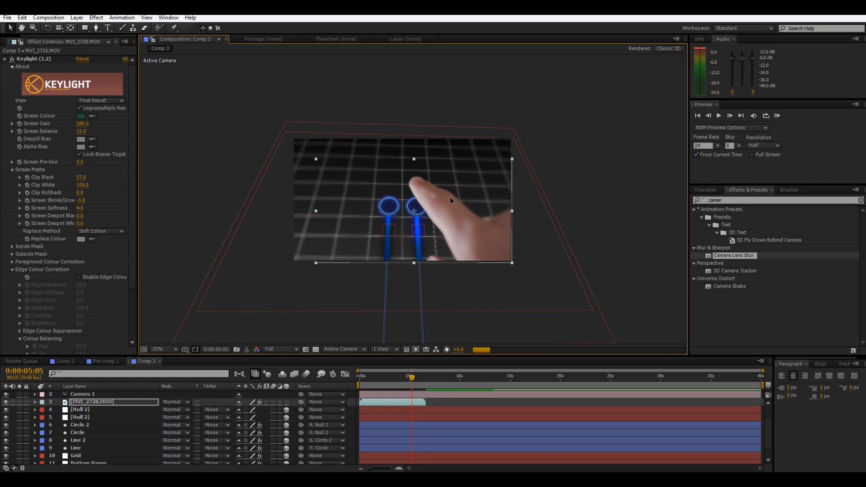
{"action": "left_click", "coordinate": [231, 164]}
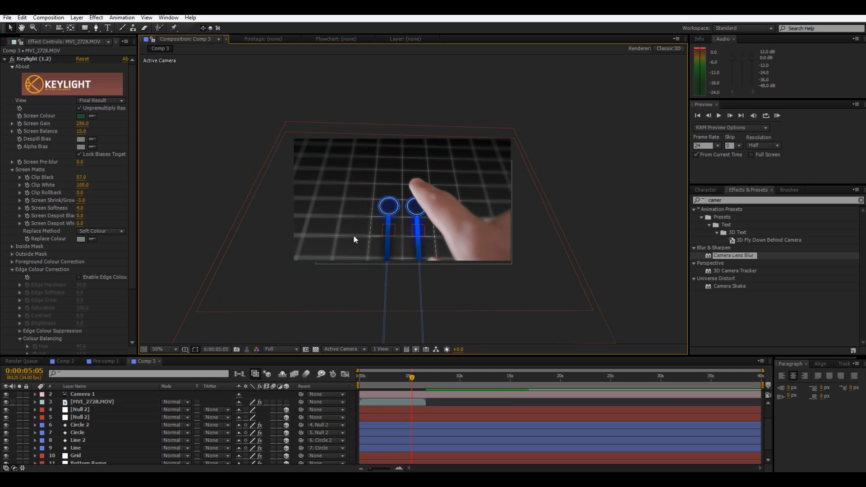
Set the preview resolution to Quarter and go to 0:00:01:00, where the finger touches the grid.
{"action": "scroll", "coordinate": [353, 235], "scroll_direction": "up", "scroll_amount": 4}
{"action": "scroll", "coordinate": [354, 203], "scroll_direction": "down", "scroll_amount": 2}
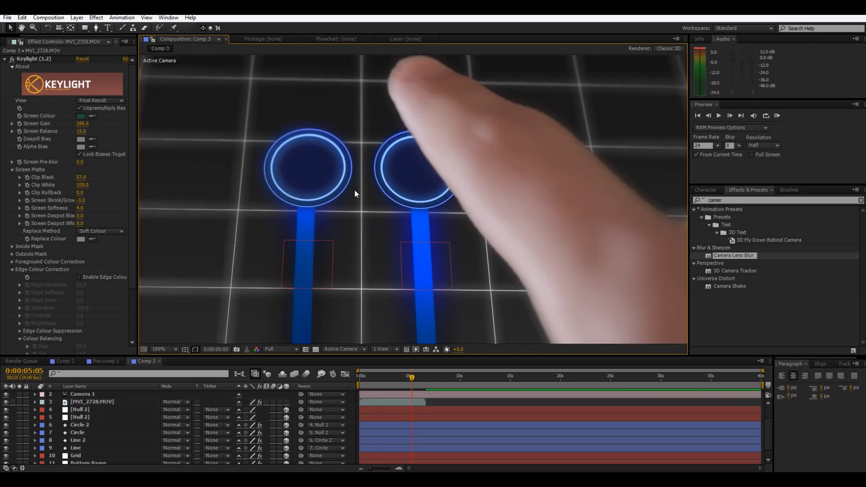
{"action": "left_click", "coordinate": [375, 384]}
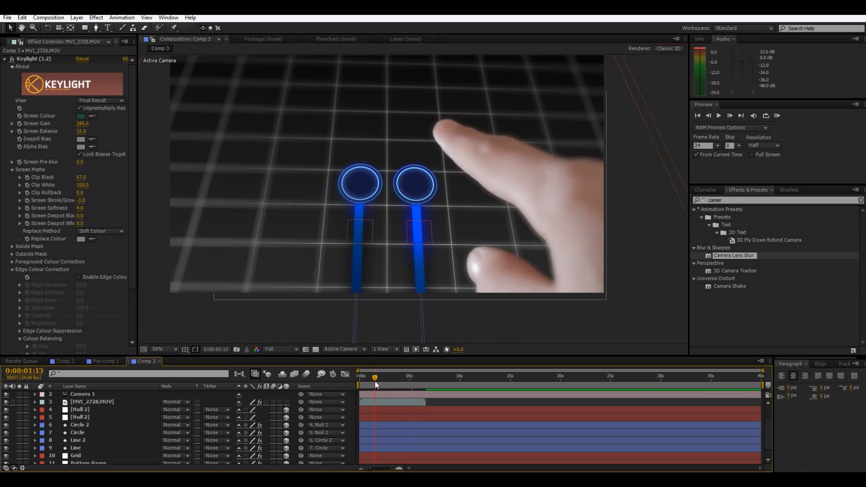
{"action": "left_click", "coordinate": [370, 379]}
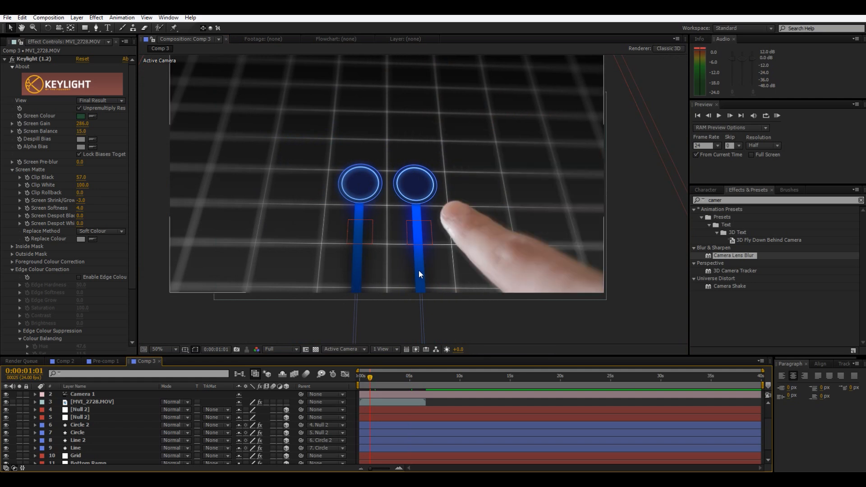
{"action": "left_click", "coordinate": [282, 349]}
{"action": "left_click", "coordinate": [293, 406]}
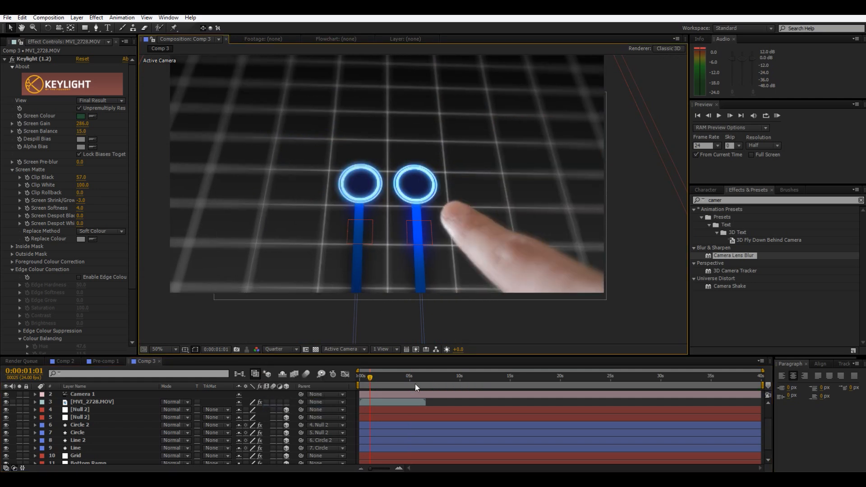
{"action": "left_click_drag", "start_coordinate": [373, 381], "coordinate": [362, 380]}
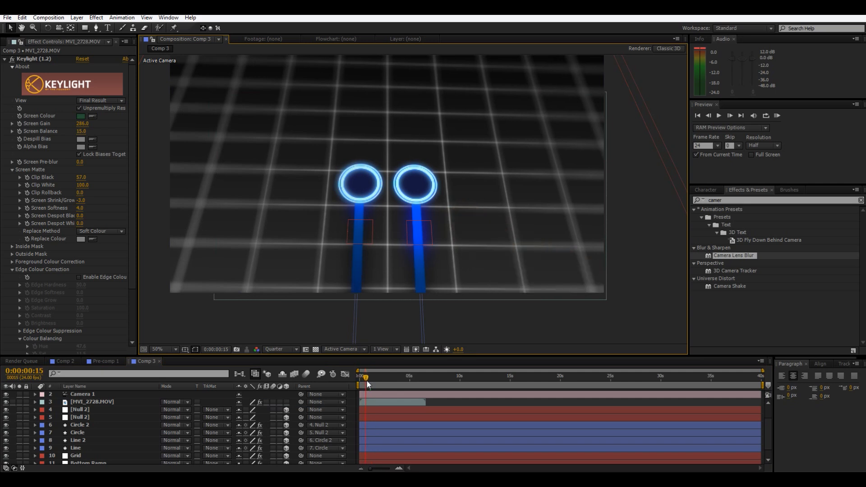
{"action": "left_click_drag", "start_coordinate": [367, 381], "coordinate": [370, 381]}
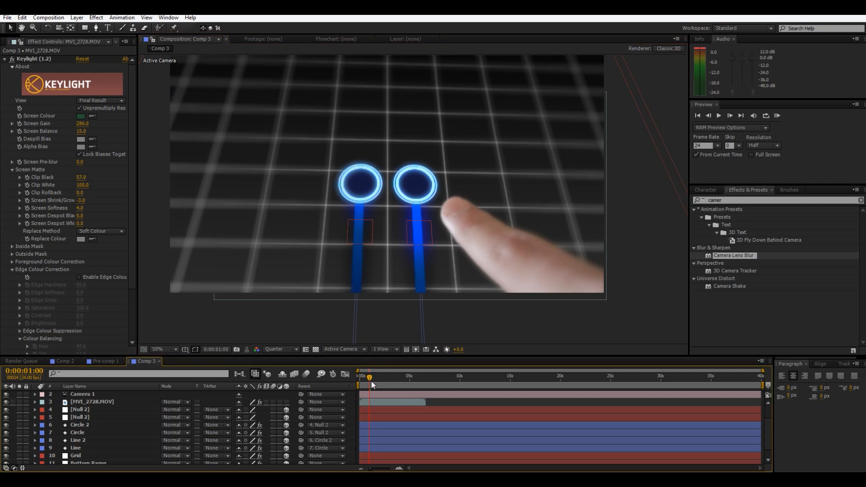
Move the null of the right-hand circle down and to the right so the circle sits under the fingertip.
{"action": "left_click", "coordinate": [97, 408]}
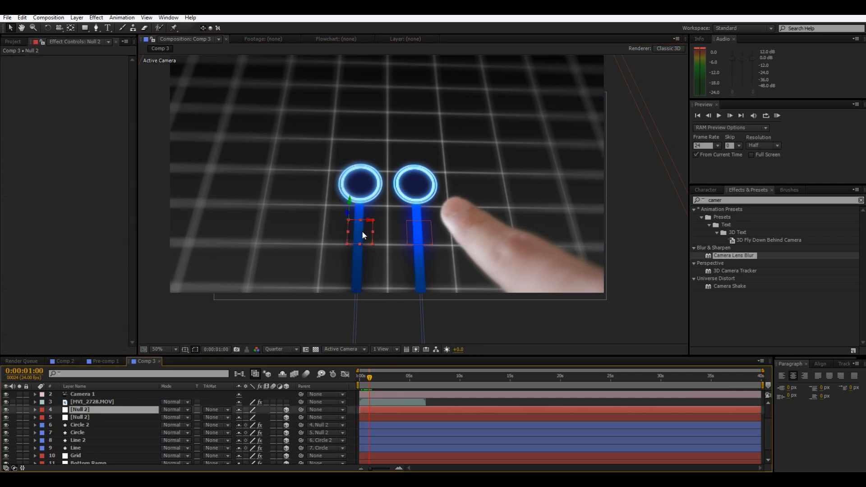
{"action": "left_click", "coordinate": [96, 418]}
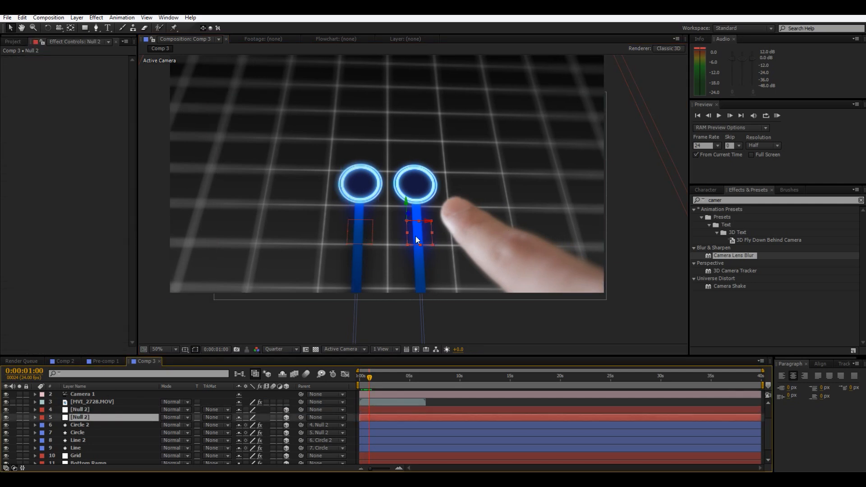
{"action": "left_click_drag", "start_coordinate": [426, 241], "coordinate": [465, 281]}
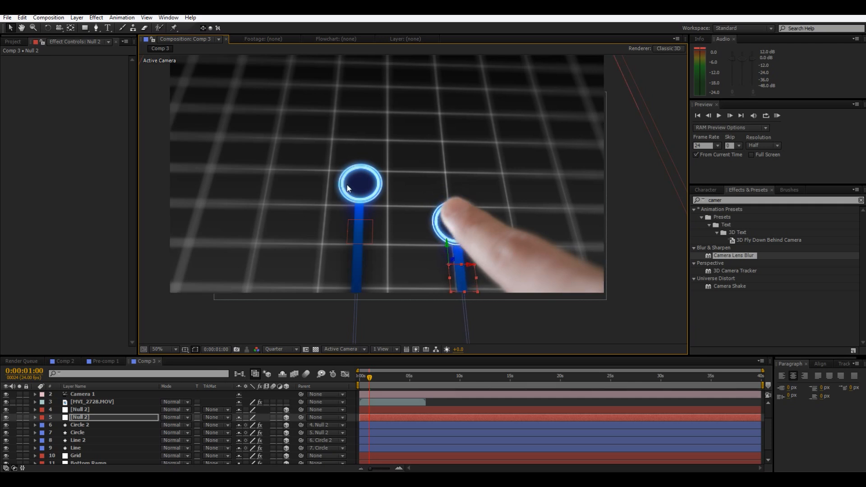
Move the other null down and to the right so its circle lines up beside the one under the fingertip.
{"action": "left_click", "coordinate": [90, 410]}
{"action": "left_click_drag", "start_coordinate": [368, 234], "coordinate": [386, 245]}
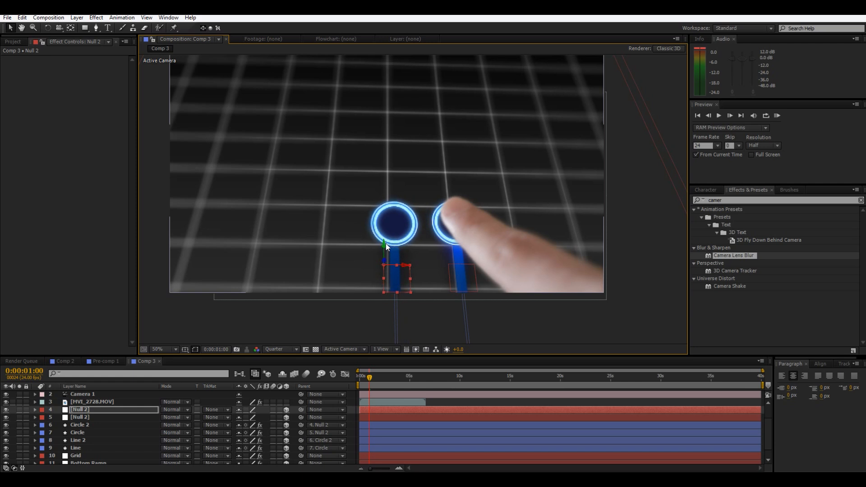
{"action": "scroll", "coordinate": [534, 252], "scroll_direction": "down", "scroll_amount": 2}
{"action": "left_click", "coordinate": [652, 171]}
{"action": "scroll", "coordinate": [571, 226], "scroll_direction": "up", "scroll_amount": 2}
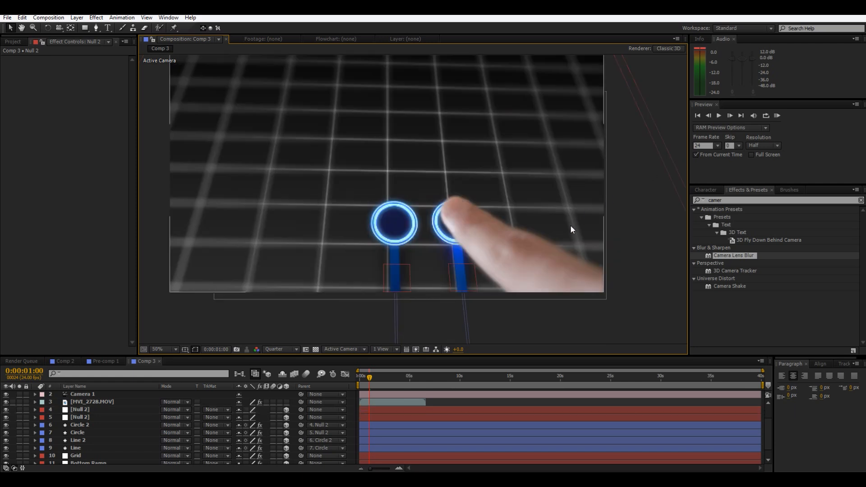
Start keyframing the Position of the null controlling the circle under the fingertip at 0:00:01:00.
{"action": "left_click", "coordinate": [87, 411]}
{"action": "left_click", "coordinate": [88, 419]}
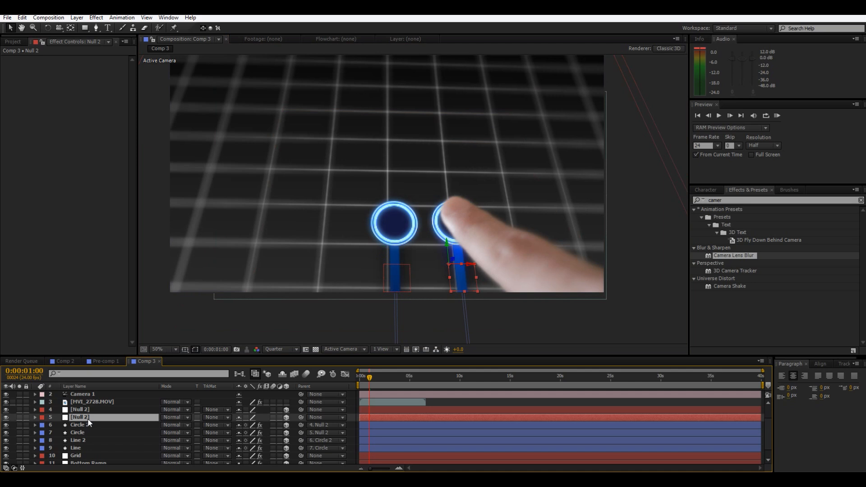
{"action": "key", "text": "p"}
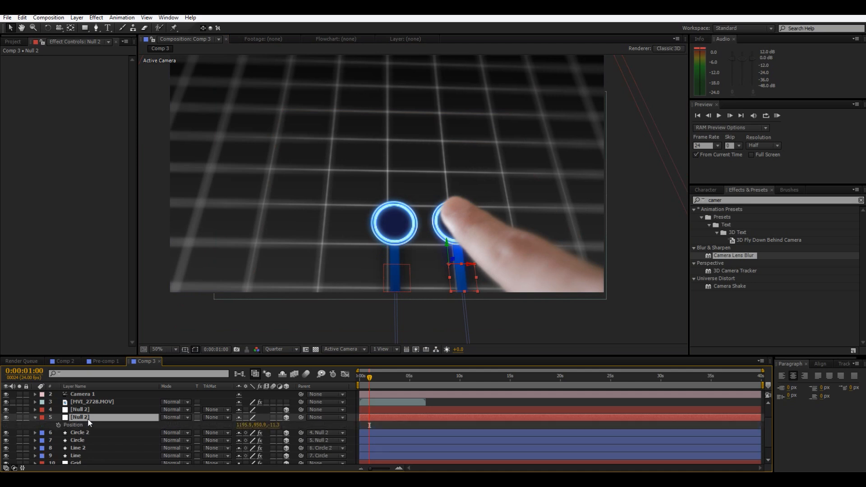
{"action": "left_click", "coordinate": [59, 425]}
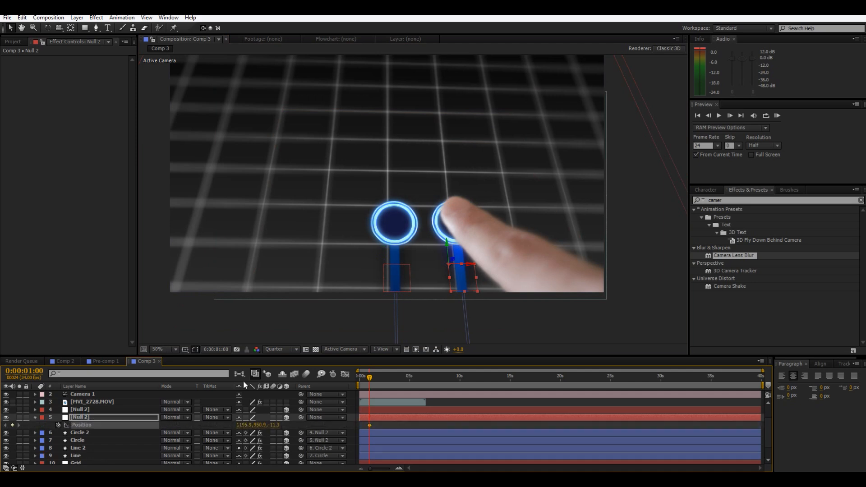
Go to 0:00:01:05 and move the null slightly down to add a Position keyframe before the finger slides.
{"action": "left_click", "coordinate": [731, 116]}
{"action": "left_click", "coordinate": [731, 116]}
{"action": "left_click", "coordinate": [731, 115]}
{"action": "left_click", "coordinate": [731, 115]}
{"action": "left_click", "coordinate": [732, 115]}
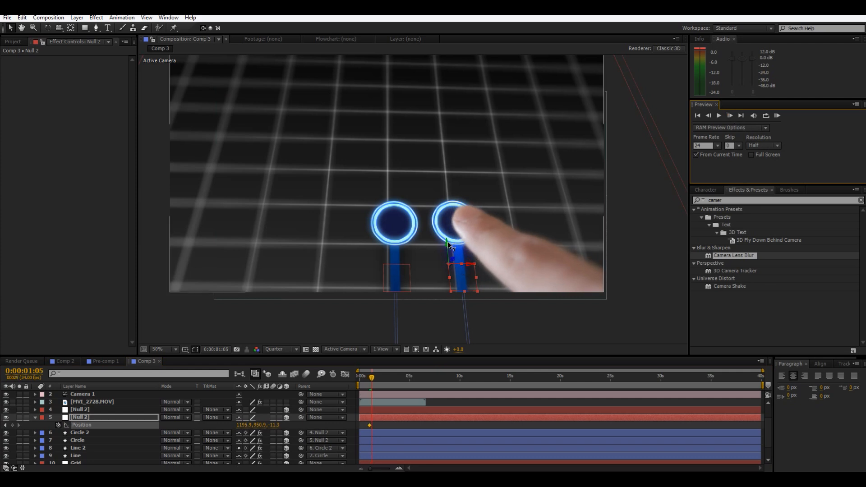
{"action": "left_click_drag", "start_coordinate": [449, 244], "coordinate": [449, 245]}
Go to 0:00:01:09 and move the null up along its Y axis so the circle follows the fingertip.
{"action": "left_click", "coordinate": [731, 116]}
{"action": "left_click", "coordinate": [730, 116]}
{"action": "left_click", "coordinate": [731, 116]}
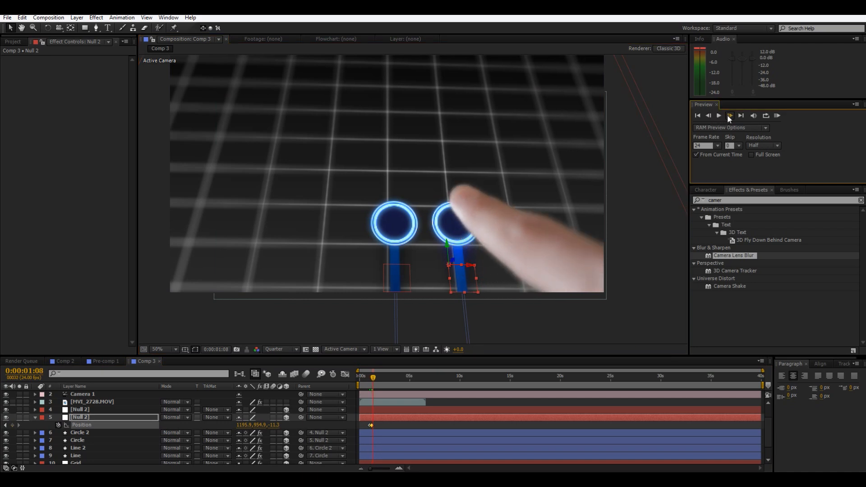
{"action": "left_click", "coordinate": [731, 116]}
{"action": "left_click_drag", "start_coordinate": [448, 246], "coordinate": [451, 215]}
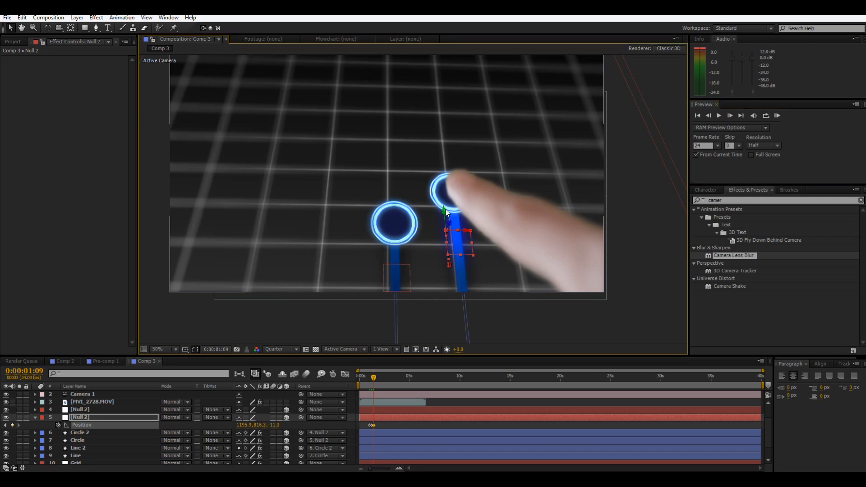
Go to 0:00:01:12 and move the null farther up the grid so the circle sits under the fingertip again.
{"action": "left_click", "coordinate": [731, 116]}
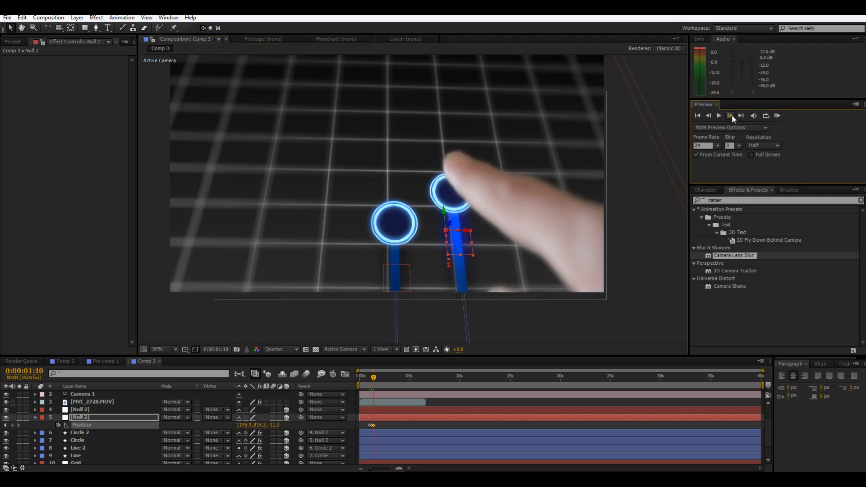
{"action": "left_click", "coordinate": [731, 115]}
{"action": "left_click", "coordinate": [731, 116]}
{"action": "left_click_drag", "start_coordinate": [446, 215], "coordinate": [449, 152]}
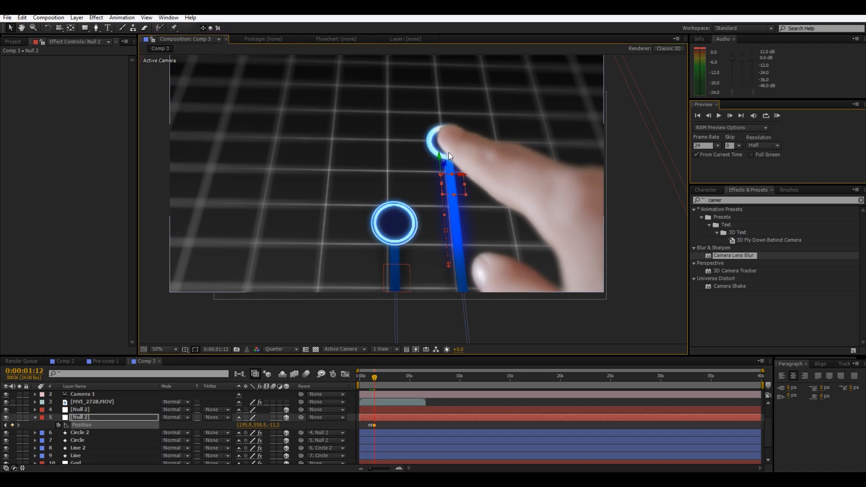
Go to 0:00:01:15 and nudge the null up to match the fingertip's highest position.
{"action": "left_click", "coordinate": [731, 115]}
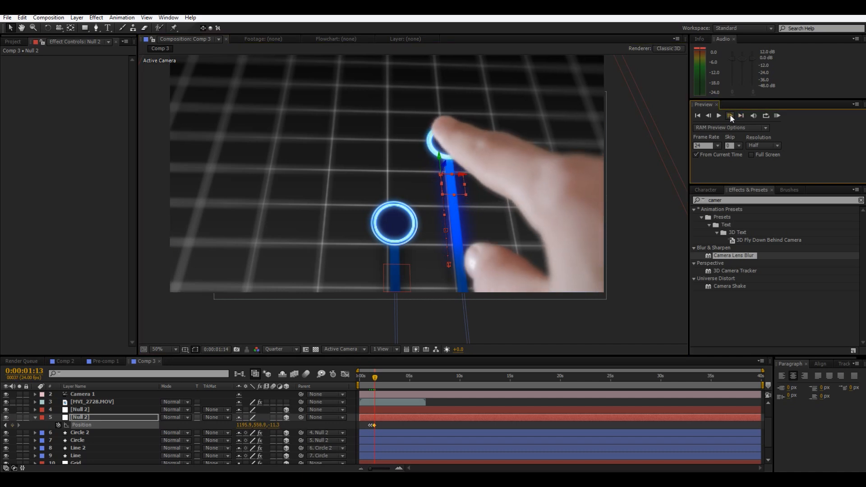
{"action": "left_click", "coordinate": [730, 116]}
{"action": "left_click_drag", "start_coordinate": [440, 153], "coordinate": [441, 141]}
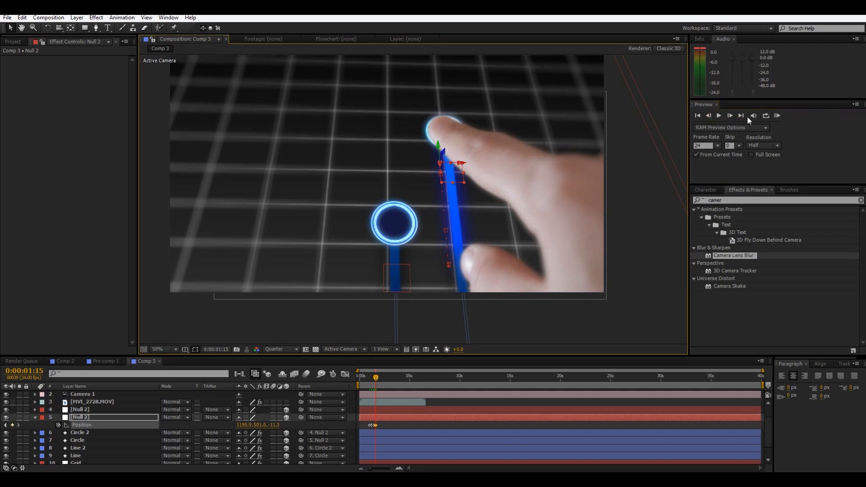
Step frame by frame past 0:00:02:00 to check the circle's alignment as the finger lifts away.
{"action": "left_click", "coordinate": [731, 115]}
{"action": "left_click", "coordinate": [731, 115]}
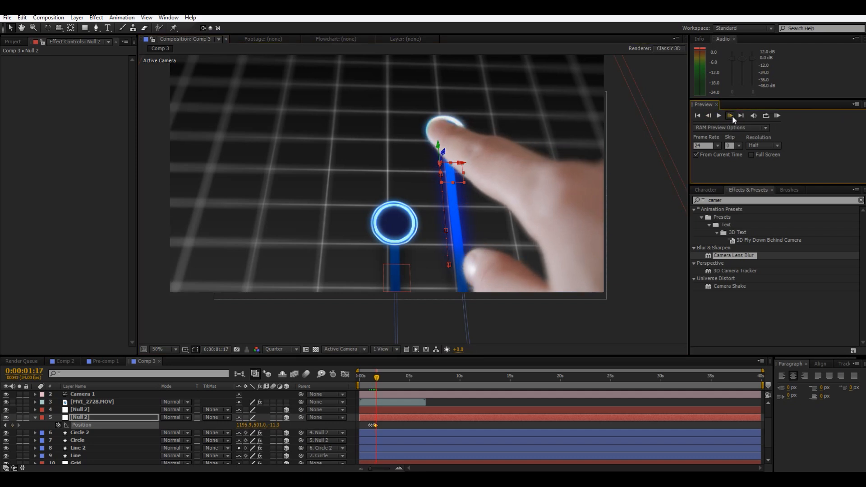
{"action": "left_click", "coordinate": [731, 116]}
{"action": "left_click", "coordinate": [731, 116]}
{"action": "left_click", "coordinate": [730, 115]}
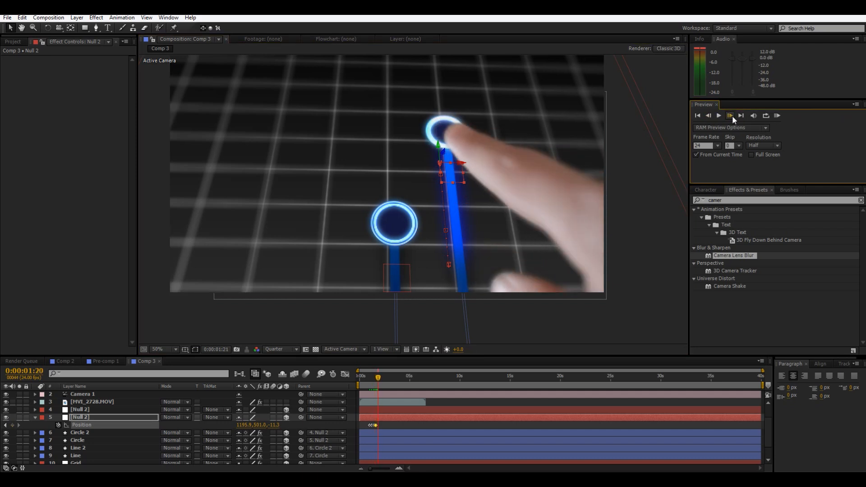
{"action": "left_click", "coordinate": [731, 116]}
{"action": "left_click", "coordinate": [731, 116]}
{"action": "left_click", "coordinate": [731, 115]}
{"action": "left_click", "coordinate": [731, 116]}
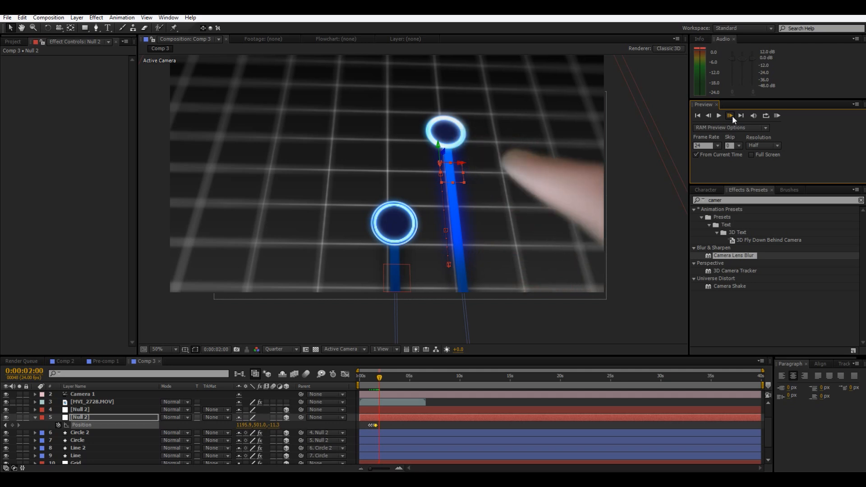
{"action": "left_click", "coordinate": [731, 115]}
End the work area at about 0:00:02:23 and preview the finger dragging the circle.
{"action": "left_click_drag", "start_coordinate": [379, 378], "coordinate": [389, 378]}
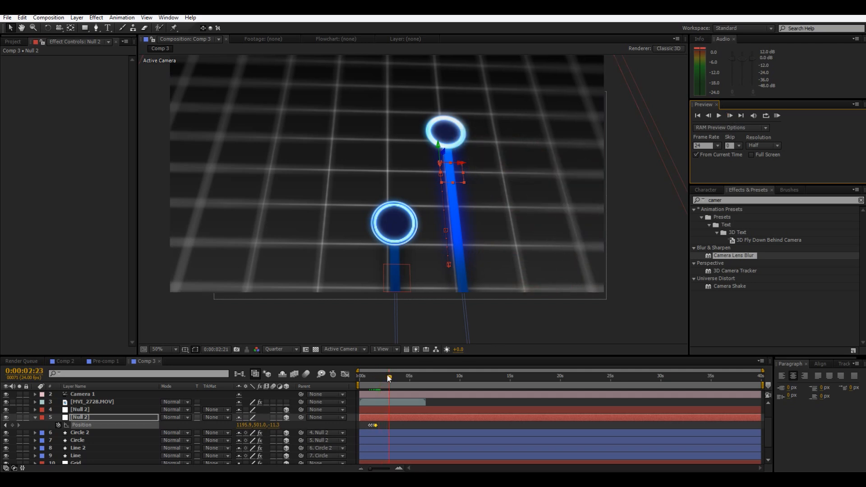
{"action": "key", "text": "n"}
{"action": "key", "text": "space"}
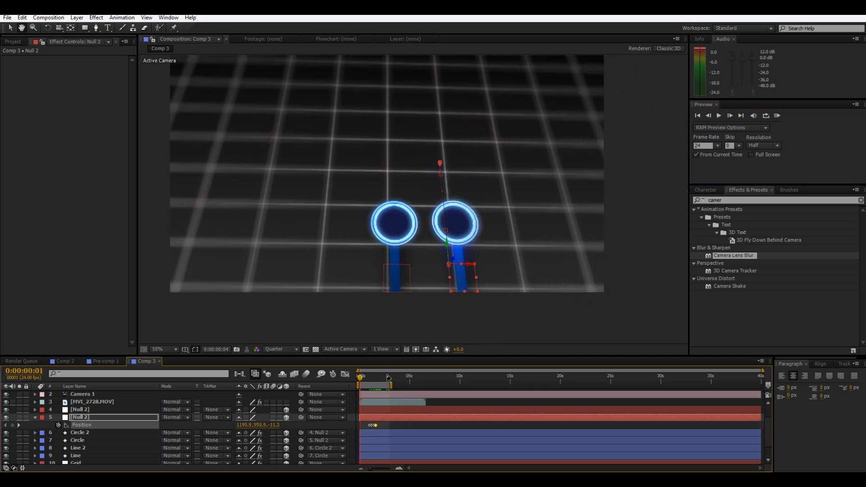
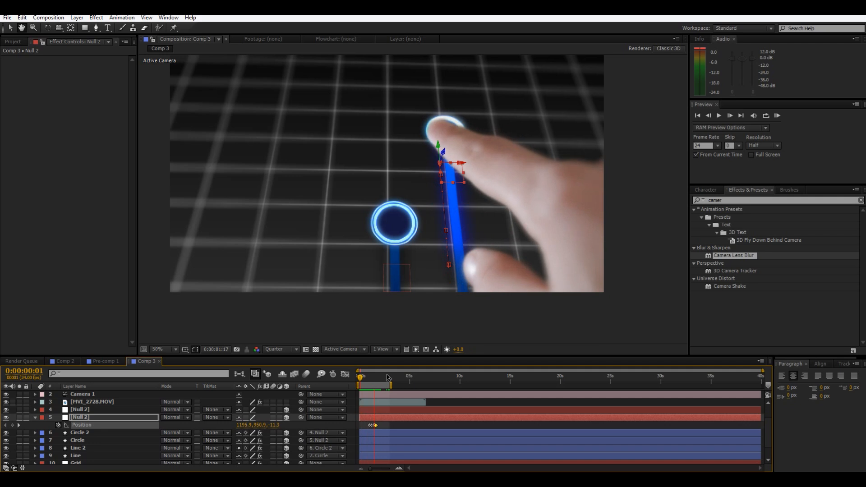
{"action": "scroll", "coordinate": [527, 217], "scroll_direction": "down", "scroll_amount": 6}
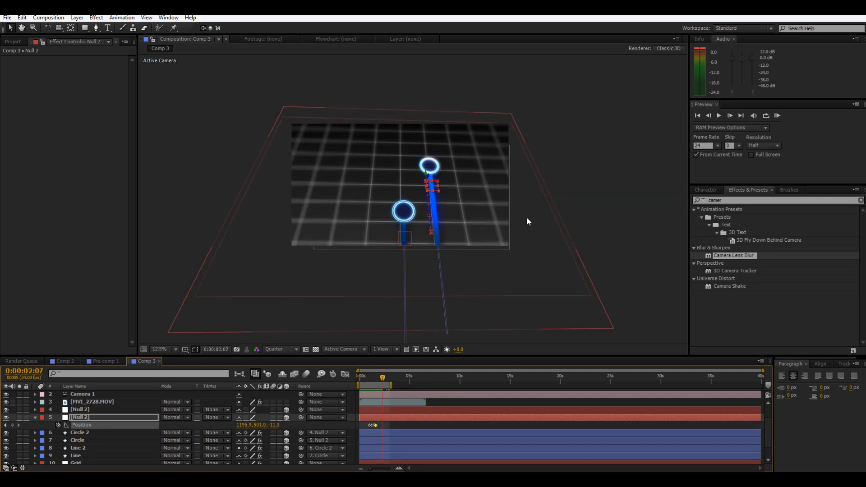
{"action": "scroll", "coordinate": [565, 181], "scroll_direction": "up", "scroll_amount": 3}
{"action": "scroll", "coordinate": [557, 207], "scroll_direction": "up", "scroll_amount": 4}
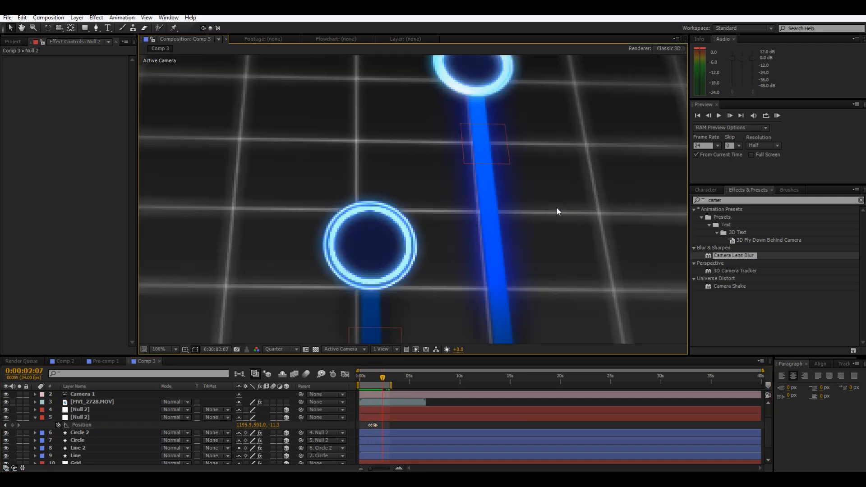
{"action": "scroll", "coordinate": [556, 207], "scroll_direction": "down", "scroll_amount": 2}
{"action": "left_click_drag", "start_coordinate": [556, 207], "coordinate": [565, 236]}
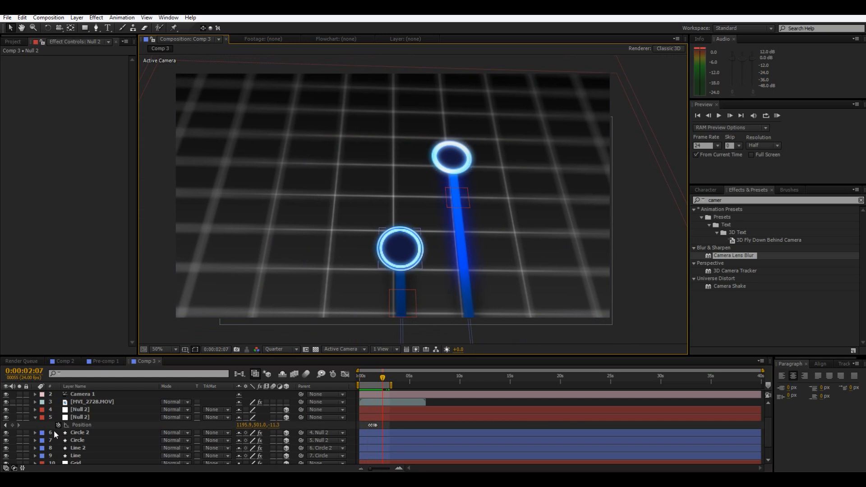
Collapse the open properties of the null and adjustment layer, and enlarge the timeline to show all layers.
{"action": "left_click", "coordinate": [36, 419]}
{"action": "scroll", "coordinate": [96, 440], "scroll_direction": "down", "scroll_amount": 1}
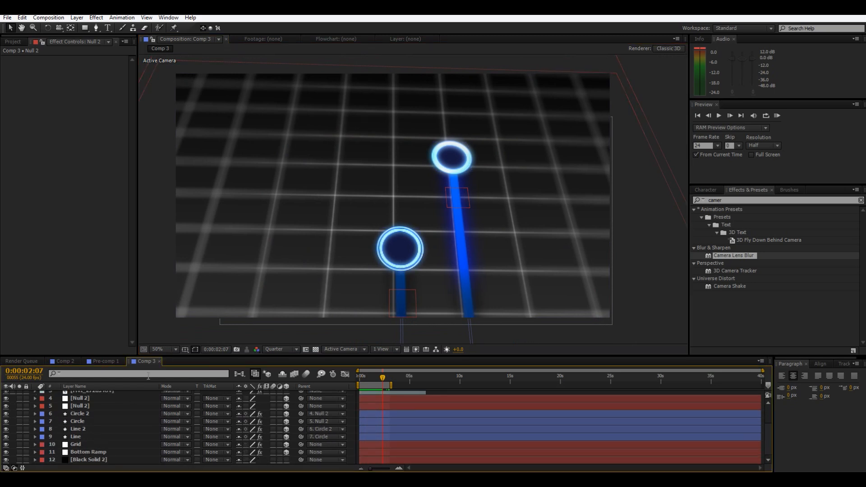
{"action": "left_click_drag", "start_coordinate": [181, 356], "coordinate": [181, 262]}
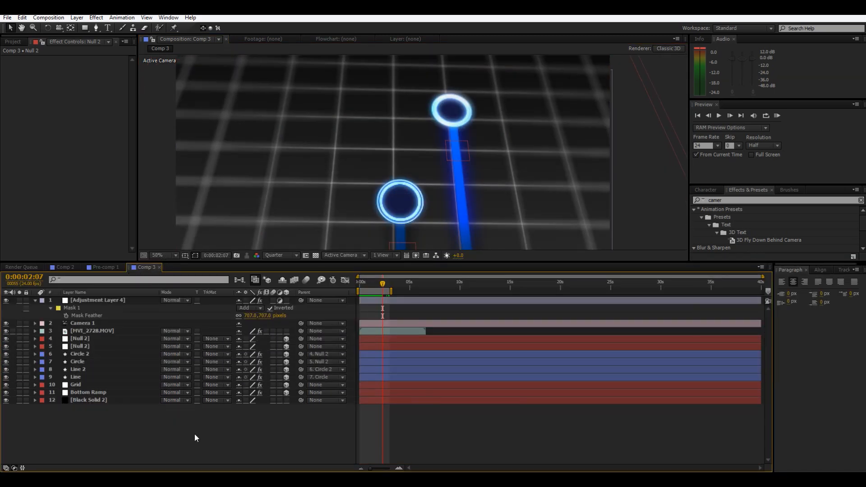
{"action": "left_click", "coordinate": [35, 300]}
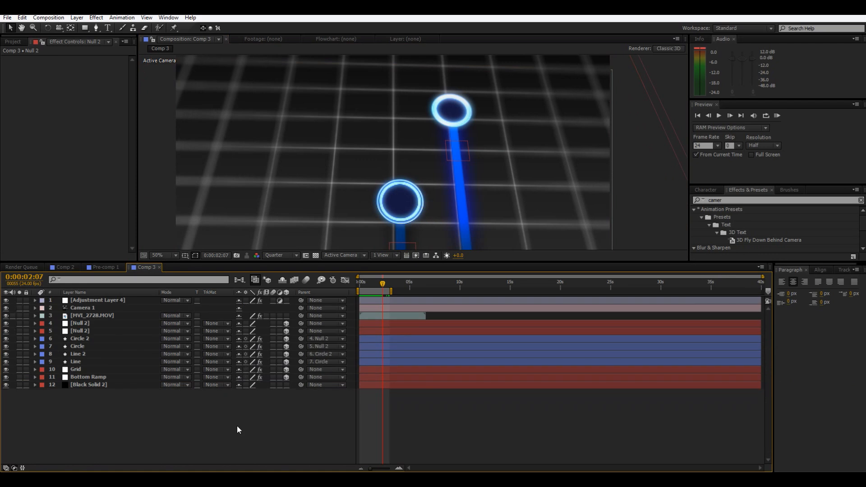
Create a new comp-sized solid in black (000000) above all layers and save the project.
{"action": "right_click", "coordinate": [237, 428]}
{"action": "mouse_move", "coordinate": [259, 331]}
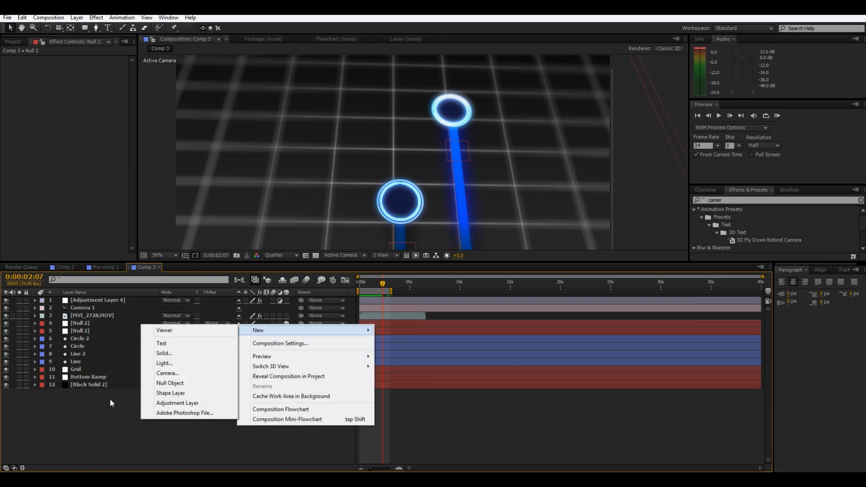
{"action": "left_click", "coordinate": [173, 355]}
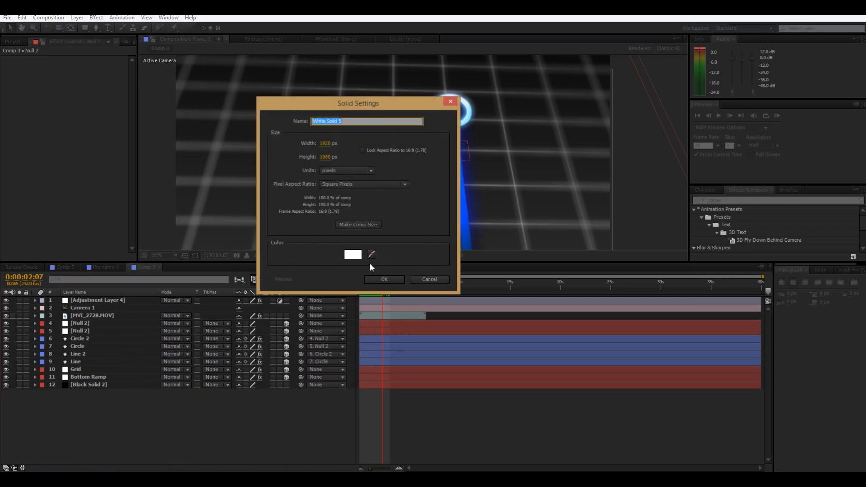
{"action": "left_click", "coordinate": [360, 256]}
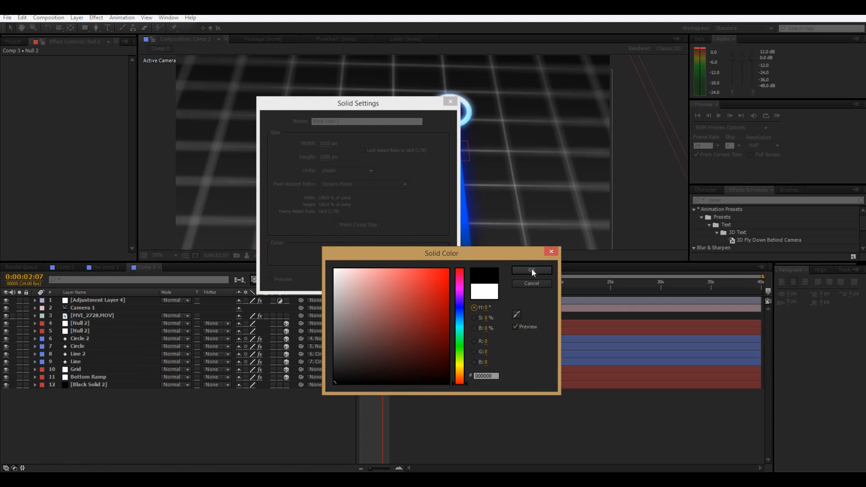
{"action": "left_click", "coordinate": [531, 270]}
{"action": "left_click", "coordinate": [381, 280]}
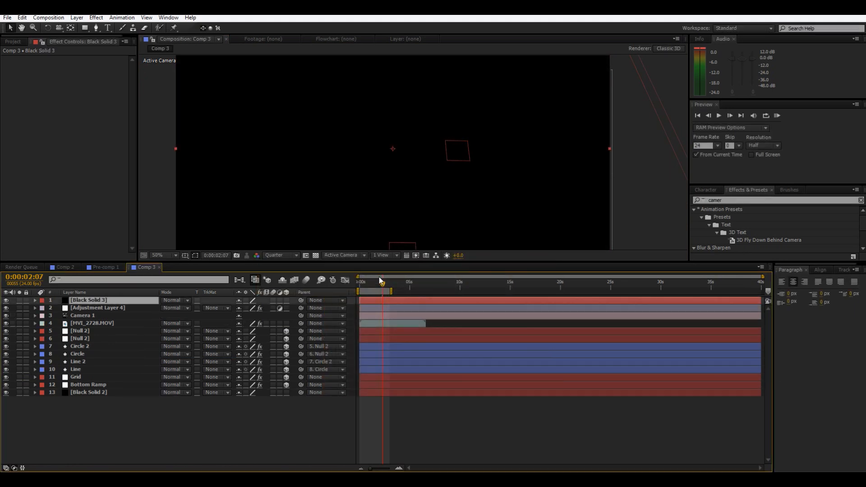
{"action": "key", "text": "ctrl+s"}
Find the Optical Flares effect by searching for "optic" and apply it to the new black solid.
{"action": "left_click", "coordinate": [740, 198]}
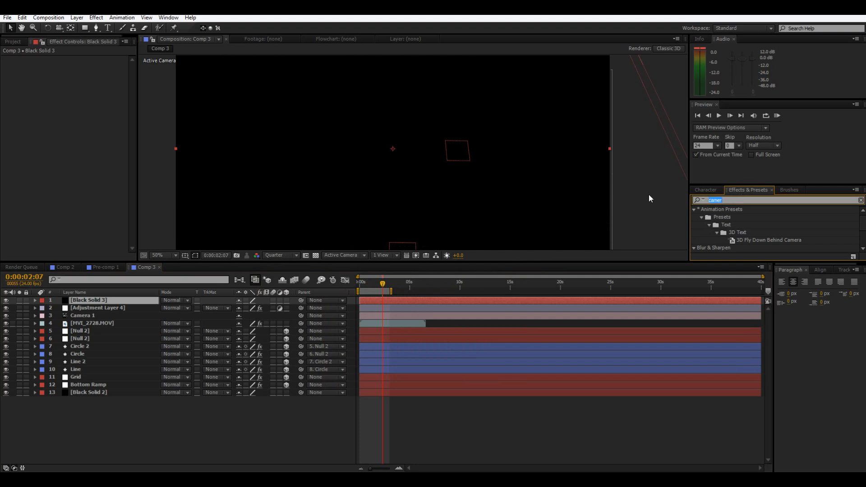
{"action": "type", "text": "optic"}
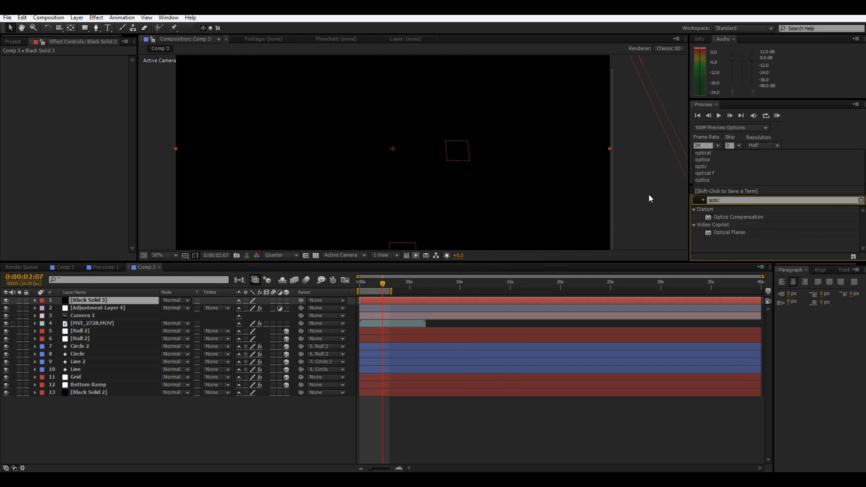
{"action": "left_click_drag", "start_coordinate": [730, 233], "coordinate": [113, 303]}
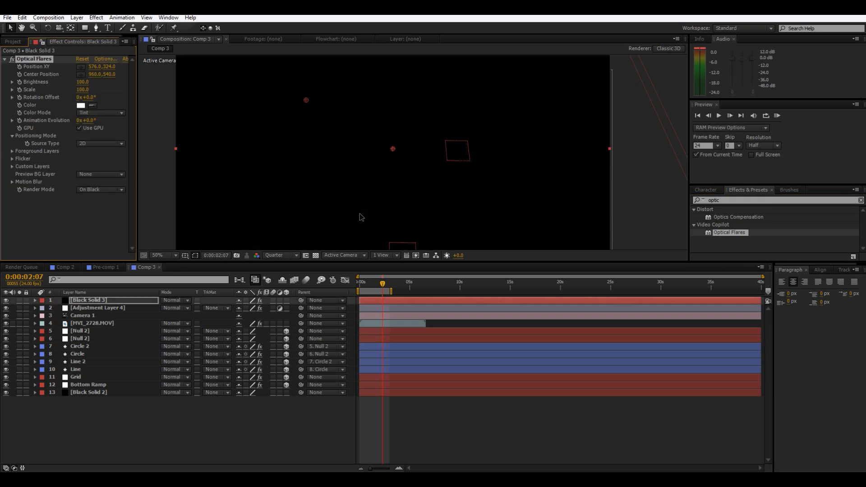
Load the blue FDA flare from the Conspiracy presets in the Optical Flares options, test its position in the preview, and accept it.
{"action": "left_click", "coordinate": [105, 59]}
{"action": "left_click", "coordinate": [583, 285]}
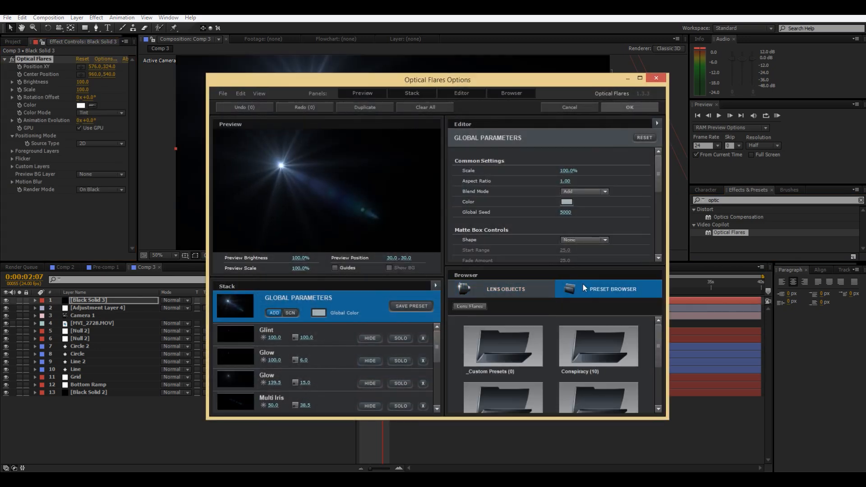
{"action": "double_click", "coordinate": [621, 351]}
{"action": "scroll", "coordinate": [573, 367], "scroll_direction": "down", "scroll_amount": 1}
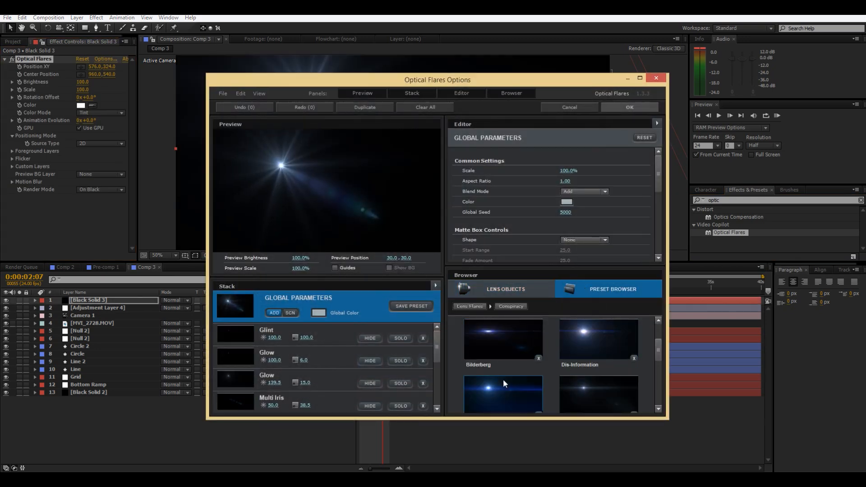
{"action": "left_click", "coordinate": [513, 348]}
{"action": "mouse_move", "coordinate": [281, 170]}
{"action": "left_mouse_down"}
{"action": "mouse_move", "coordinate": [218, 237]}
{"action": "mouse_move", "coordinate": [172, 223]}
{"action": "mouse_move", "coordinate": [185, 216]}
{"action": "mouse_move", "coordinate": [259, 227]}
{"action": "mouse_move", "coordinate": [297, 136]}
{"action": "mouse_move", "coordinate": [293, 151]}
{"action": "left_mouse_up"}
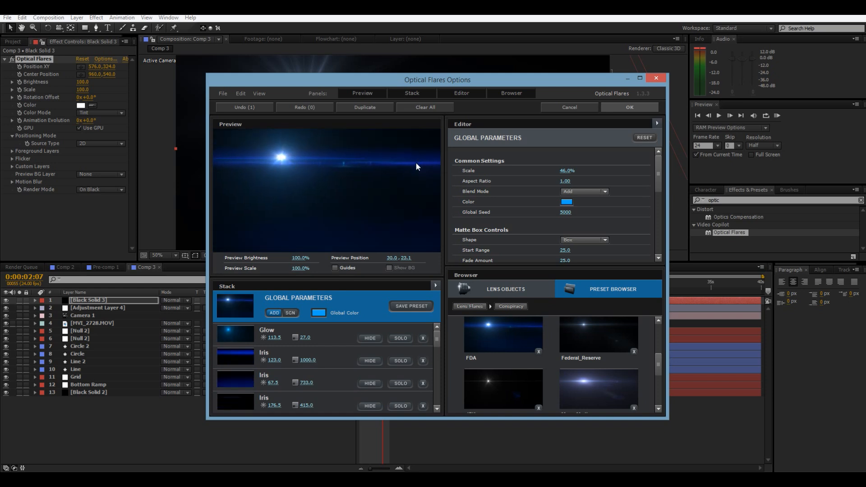
{"action": "left_click_drag", "start_coordinate": [378, 153], "coordinate": [190, 204]}
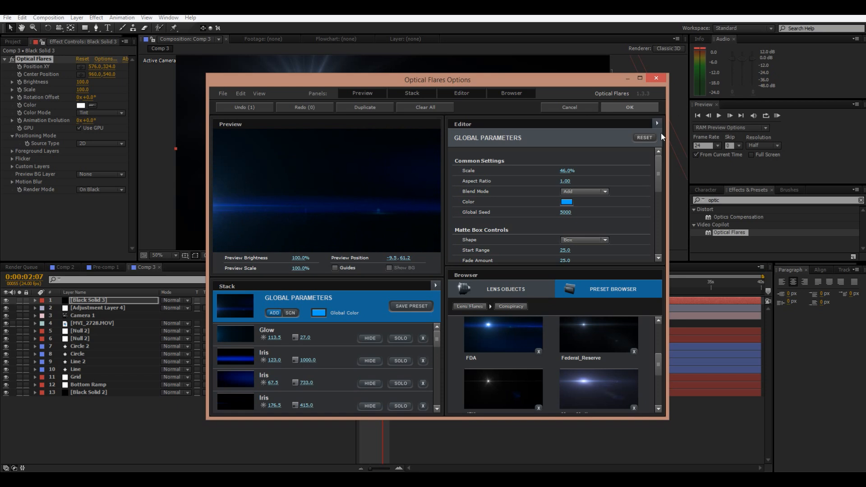
{"action": "left_click", "coordinate": [630, 107]}
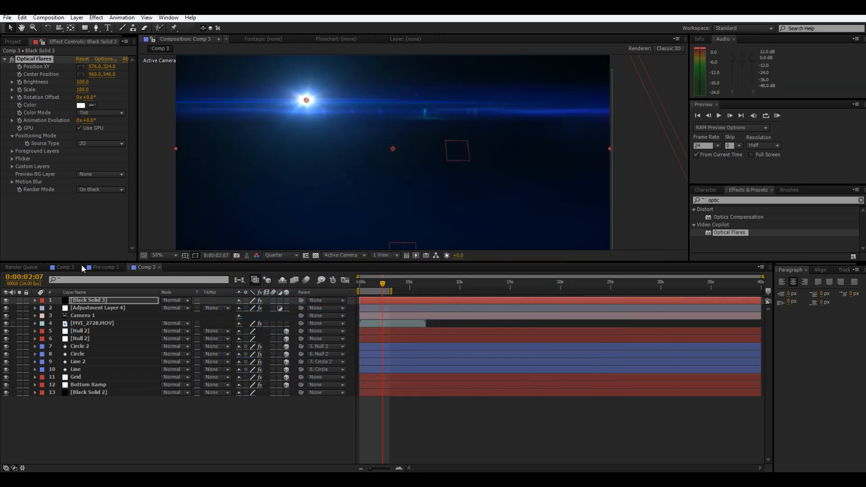
Set the flare solid's blending mode to Screen and move its flare beyond the lower-left edge of the frame, about -182, 882.
{"action": "left_click", "coordinate": [185, 300]}
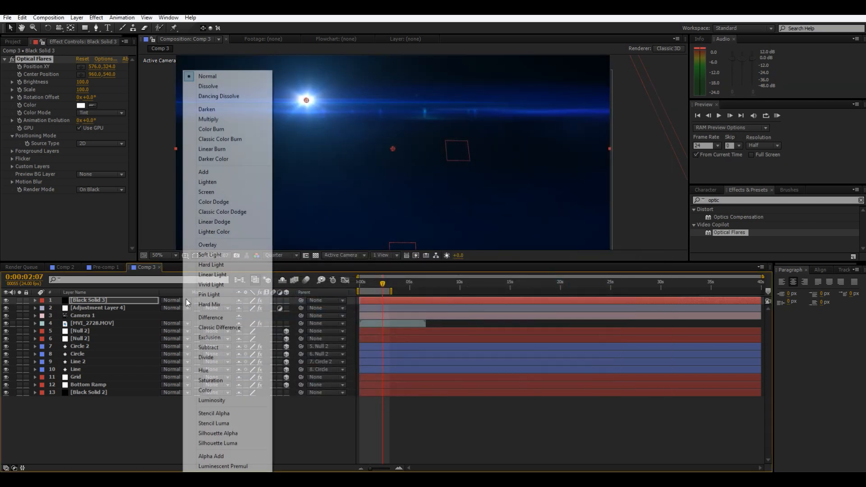
{"action": "left_click", "coordinate": [207, 193]}
{"action": "left_click_drag", "start_coordinate": [306, 103], "coordinate": [135, 226]}
{"action": "key", "text": "comma"}
{"action": "scroll", "coordinate": [234, 205], "scroll_direction": "up", "scroll_amount": 2}
{"action": "left_click_drag", "start_coordinate": [233, 205], "coordinate": [235, 154]}
{"action": "scroll", "coordinate": [238, 181], "scroll_direction": "down", "scroll_amount": 2}
{"action": "scroll", "coordinate": [239, 182], "scroll_direction": "up", "scroll_amount": 2}
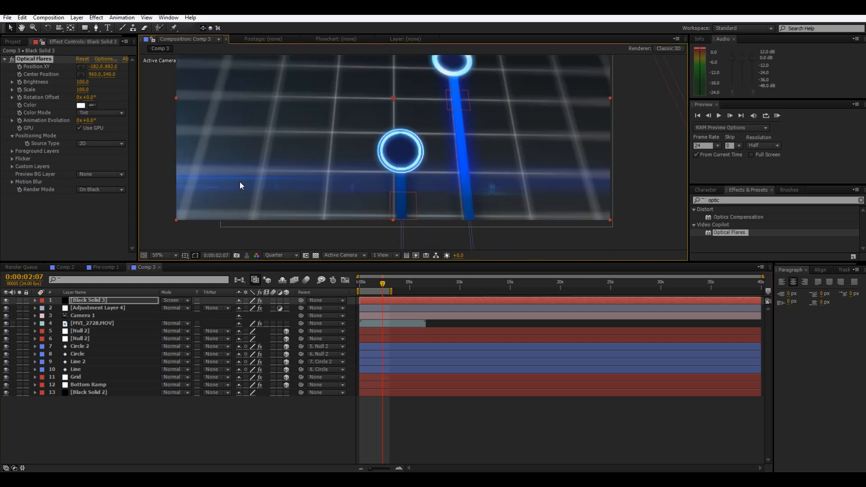
Duplicate the flare solid and place the copy's flare outside the right edge of the frame at about 2268, 488.
{"action": "left_click", "coordinate": [90, 302]}
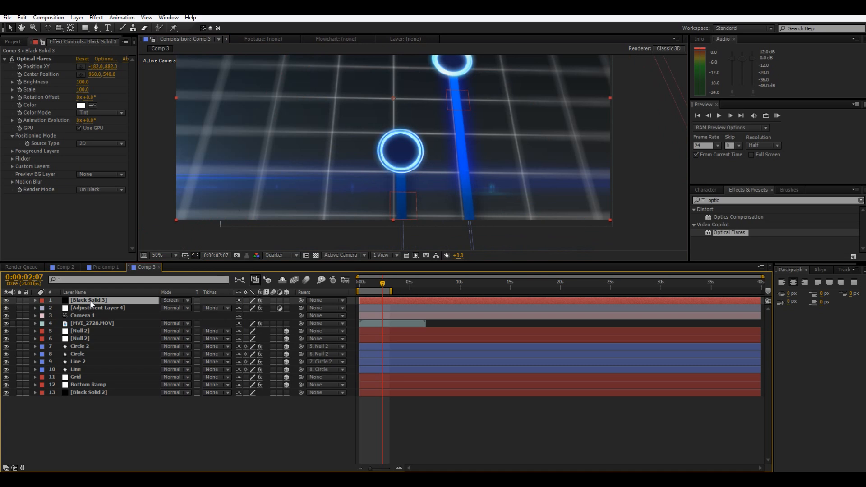
{"action": "key", "text": "ctrl+d"}
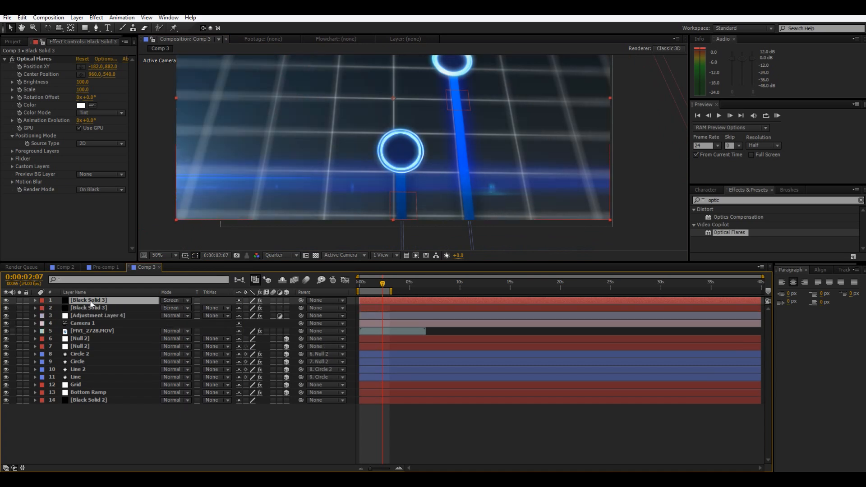
{"action": "scroll", "coordinate": [280, 196], "scroll_direction": "down", "scroll_amount": 2}
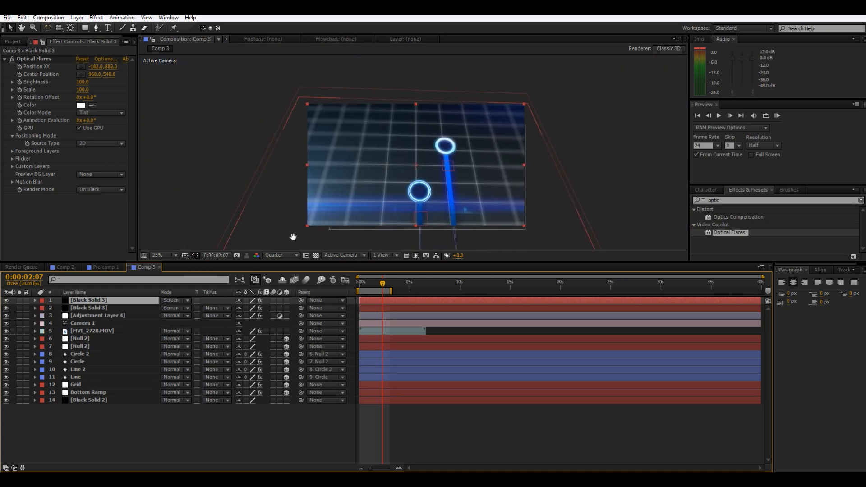
{"action": "left_click", "coordinate": [80, 67]}
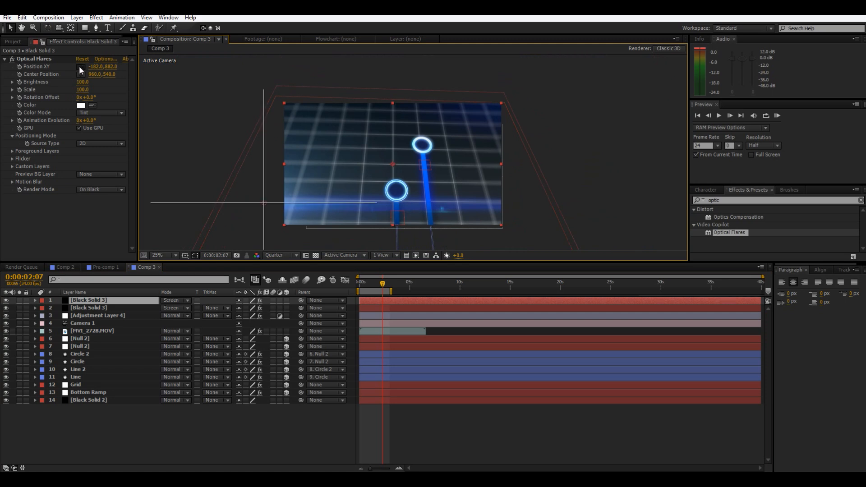
{"action": "left_click", "coordinate": [533, 165]}
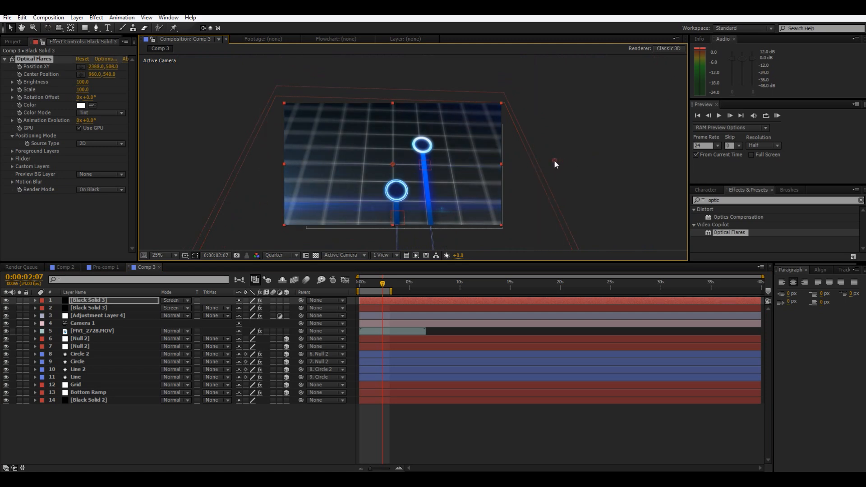
{"action": "left_click_drag", "start_coordinate": [549, 160], "coordinate": [543, 160]}
Duplicate the top flare solid and place the new flare outside the frame's upper-left edge, at about -160 horizontally.
{"action": "left_click", "coordinate": [102, 302]}
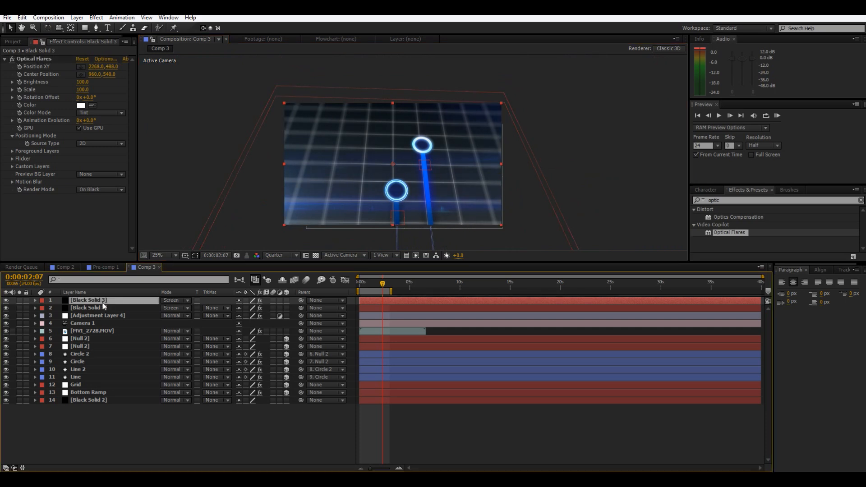
{"action": "key", "text": "ctrl+d"}
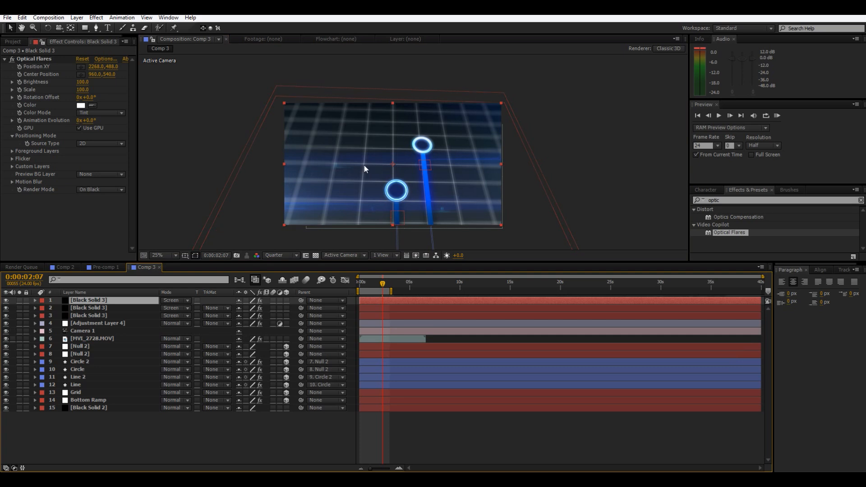
{"action": "left_click", "coordinate": [81, 68]}
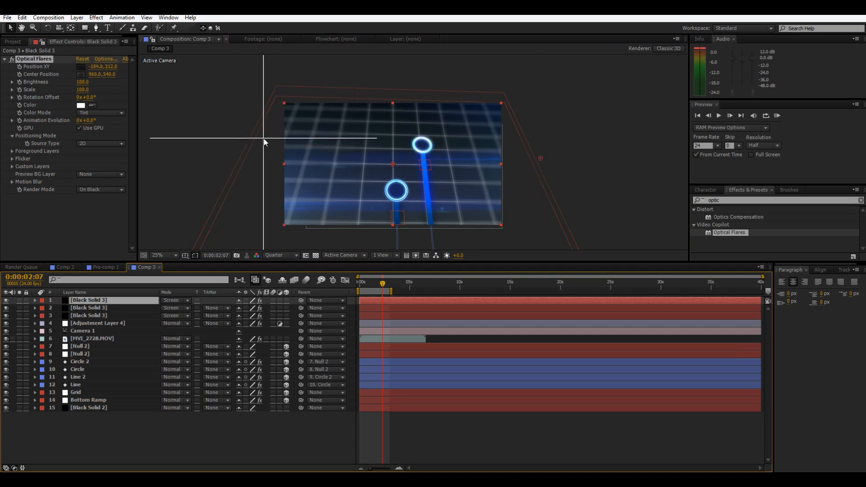
{"action": "left_click", "coordinate": [272, 138]}
{"action": "left_click_drag", "start_coordinate": [275, 136], "coordinate": [282, 122]}
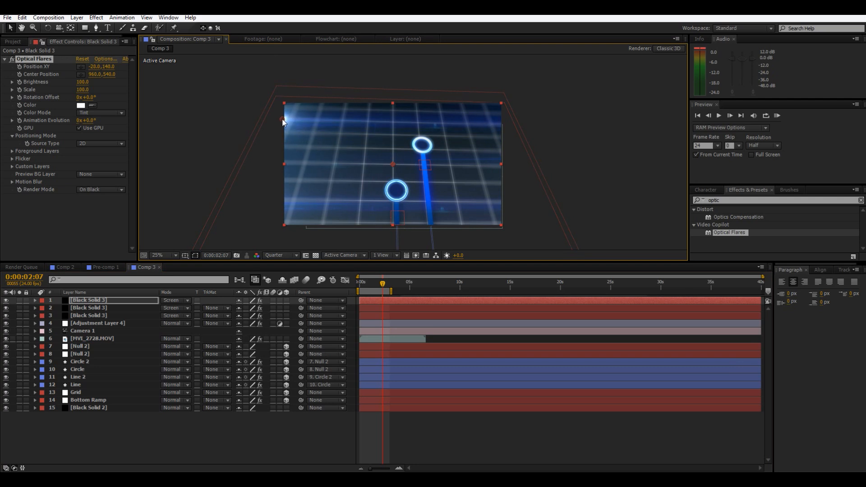
{"action": "left_click", "coordinate": [260, 113]}
{"action": "scroll", "coordinate": [240, 163], "scroll_direction": "down", "scroll_amount": 1}
{"action": "scroll", "coordinate": [240, 163], "scroll_direction": "up", "scroll_amount": 2}
{"action": "scroll", "coordinate": [240, 163], "scroll_direction": "down", "scroll_amount": 1}
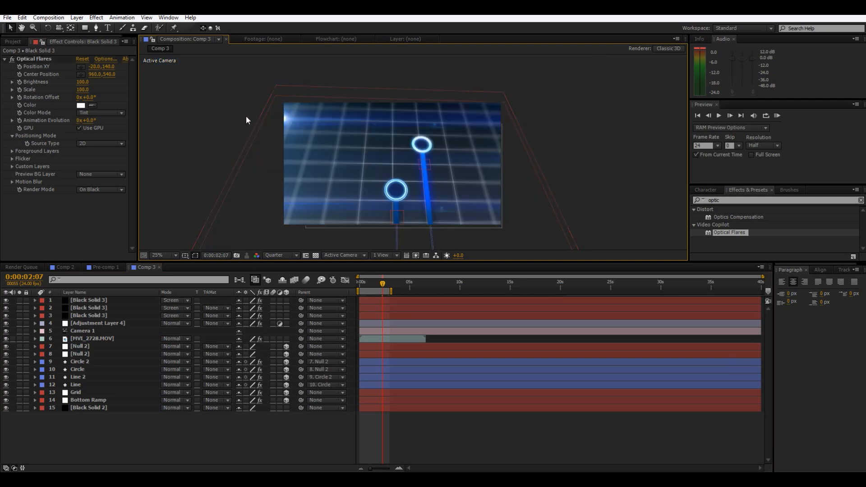
{"action": "left_click", "coordinate": [81, 67]}
{"action": "left_click", "coordinate": [266, 137]}
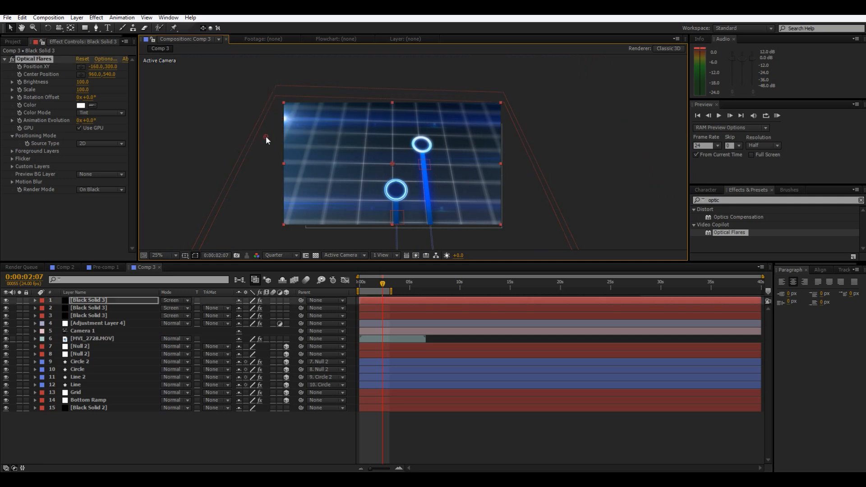
Lower the flare of the second flare solid outside the frame's right edge to about 2272, 636.
{"action": "left_click", "coordinate": [112, 308]}
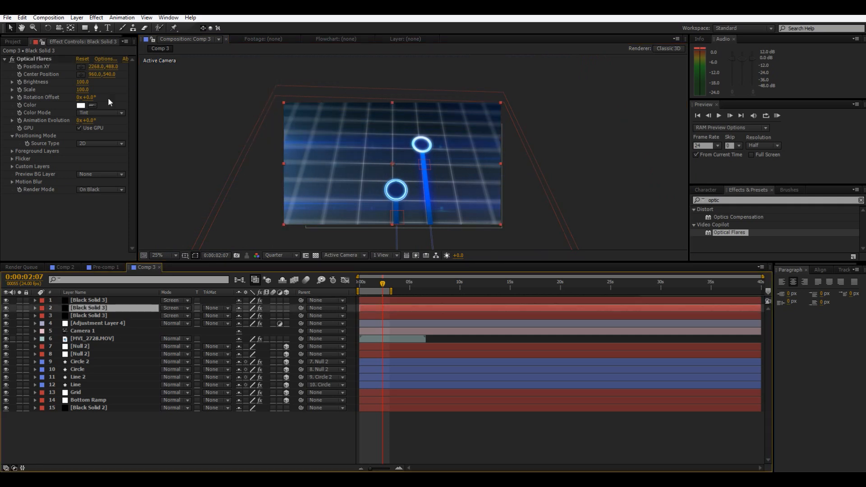
{"action": "left_click", "coordinate": [82, 66]}
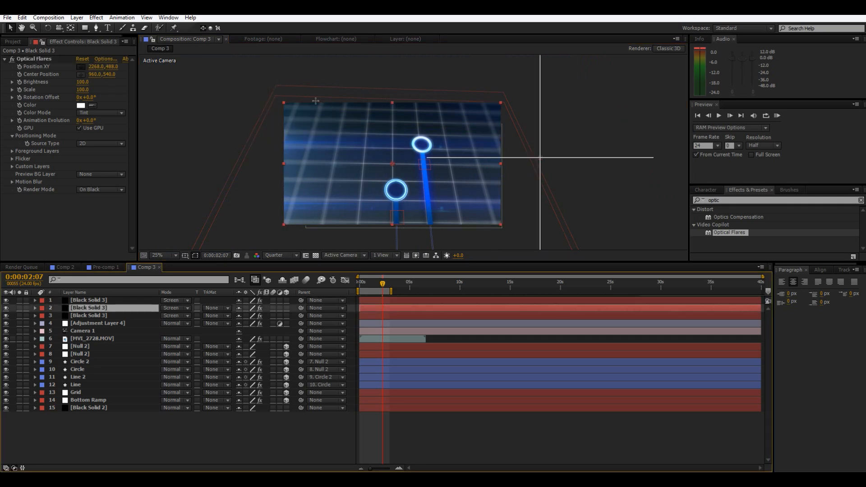
{"action": "left_click", "coordinate": [524, 175]}
{"action": "left_click_drag", "start_coordinate": [524, 175], "coordinate": [542, 174]}
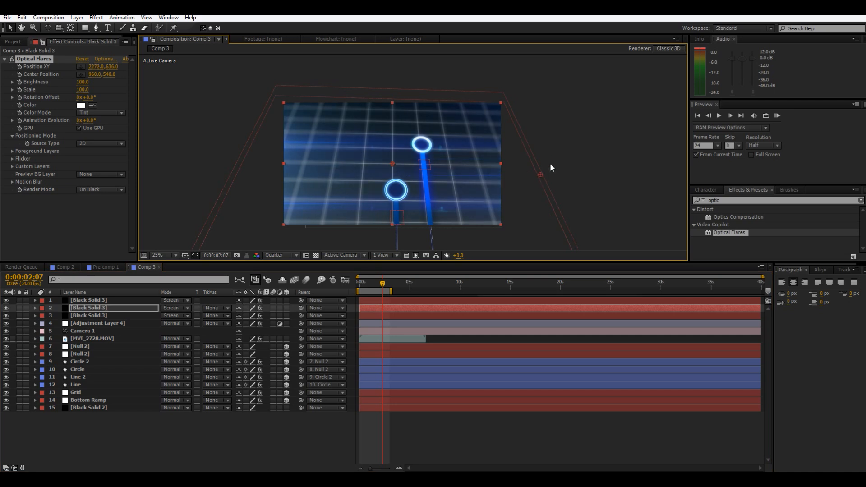
{"action": "left_click", "coordinate": [635, 182]}
{"action": "key", "text": "period"}
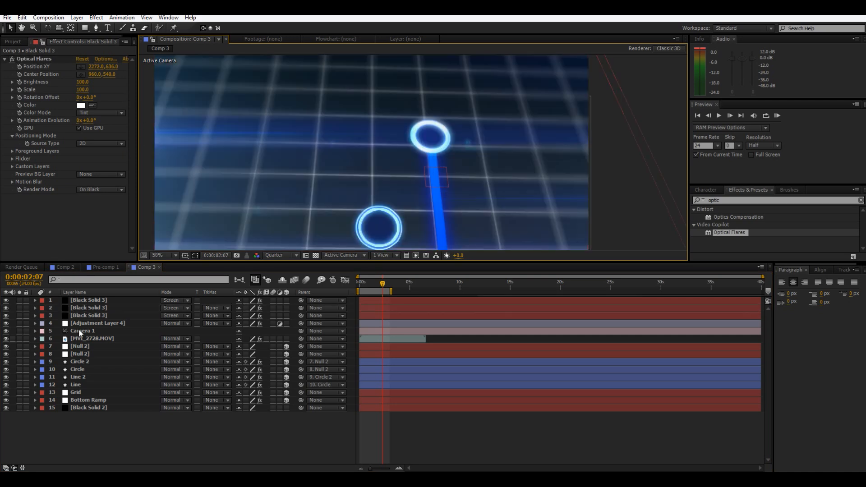
Duplicate the top flare solid again and place its flare outside the frame's upper-right edge at about 2096, 82.
{"action": "left_click", "coordinate": [103, 309]}
{"action": "left_click", "coordinate": [104, 302]}
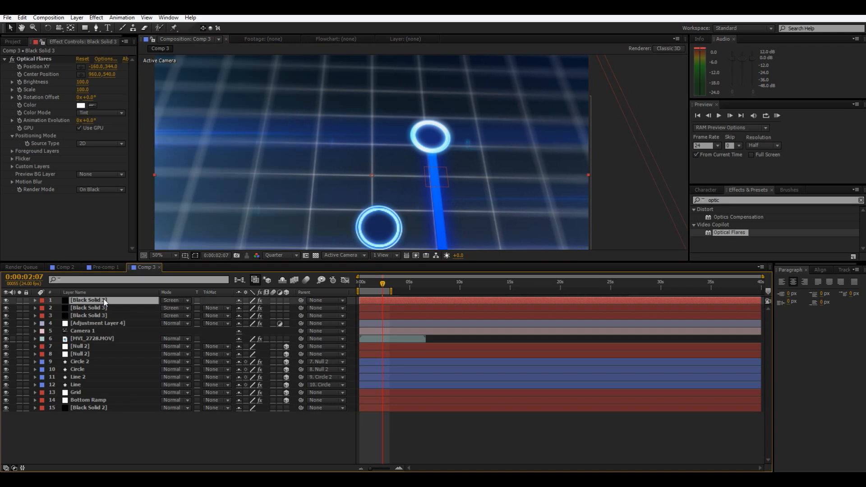
{"action": "key", "text": "ctrl+d"}
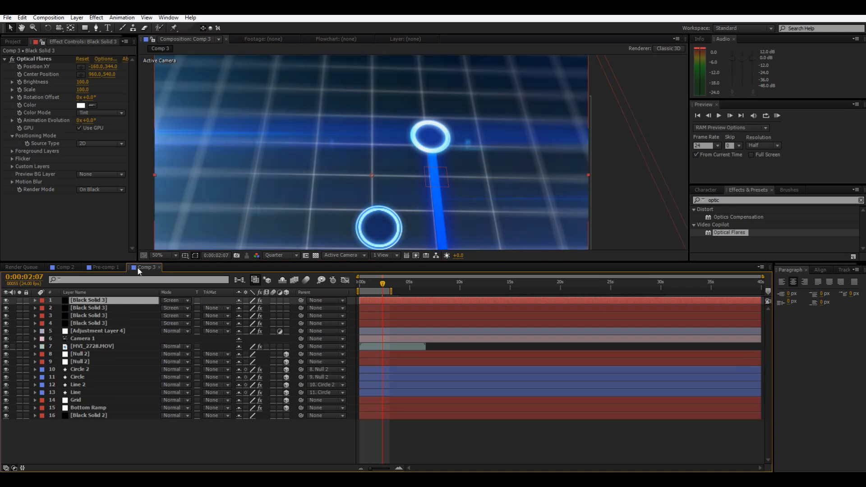
{"action": "left_click", "coordinate": [80, 68]}
{"action": "left_click", "coordinate": [640, 80]}
{"action": "left_click_drag", "start_coordinate": [640, 80], "coordinate": [630, 71]}
{"action": "key", "text": "comma"}
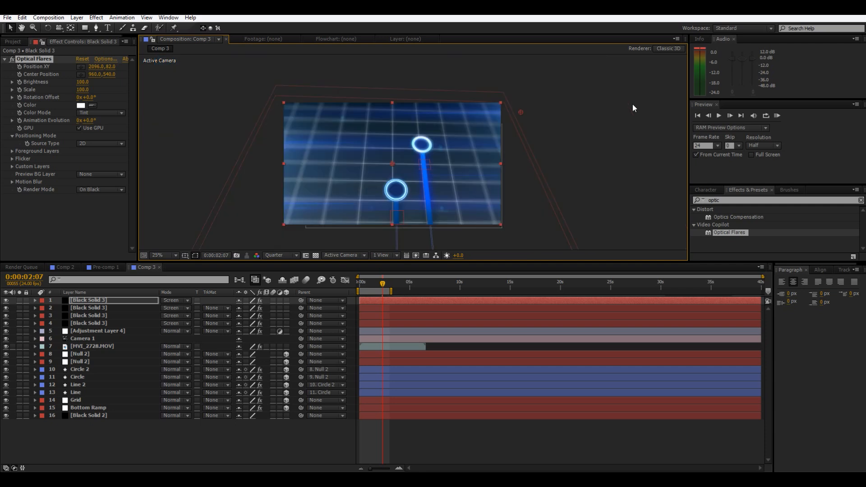
{"action": "key", "text": "period"}
{"action": "key", "text": "comma"}
{"action": "key", "text": "period"}
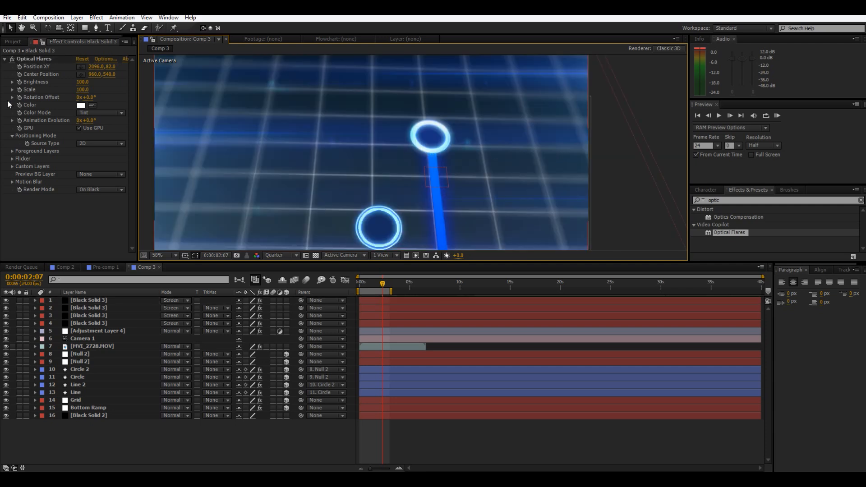
Set the upper-right flare's brightness to 40 and shift it closer to the frame, to about 1992, 82.
{"action": "left_click", "coordinate": [78, 82]}
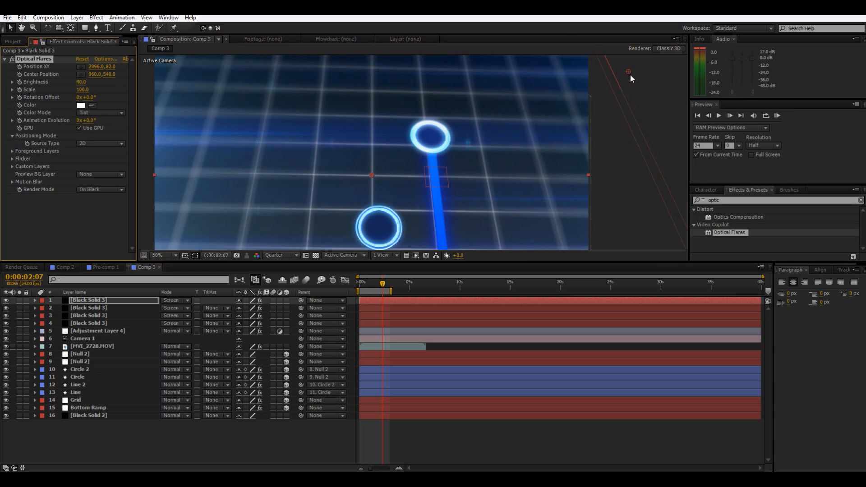
{"action": "left_click_drag", "start_coordinate": [608, 71], "coordinate": [604, 71]}
{"action": "key", "text": "comma"}
{"action": "left_click", "coordinate": [601, 115]}
{"action": "scroll", "coordinate": [594, 125], "scroll_direction": "up", "scroll_amount": 2}
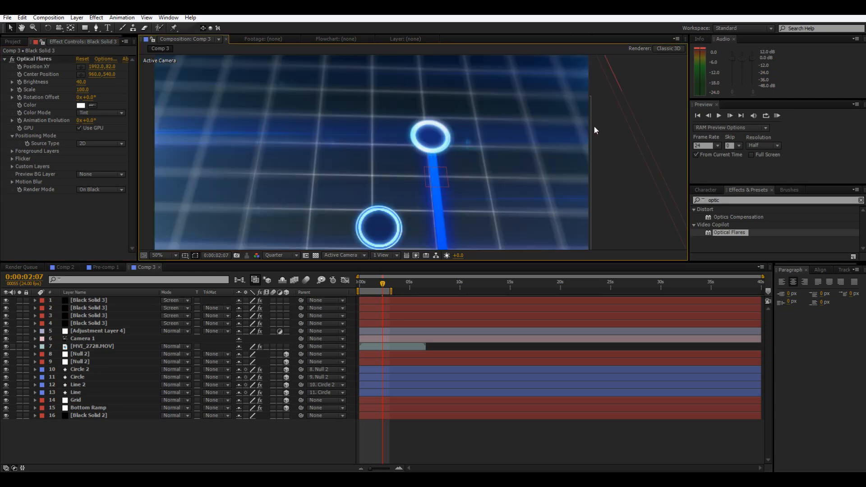
{"action": "left_click_drag", "start_coordinate": [597, 117], "coordinate": [627, 68]}
{"action": "scroll", "coordinate": [585, 124], "scroll_direction": "down", "scroll_amount": 2}
{"action": "scroll", "coordinate": [568, 159], "scroll_direction": "up", "scroll_amount": 2}
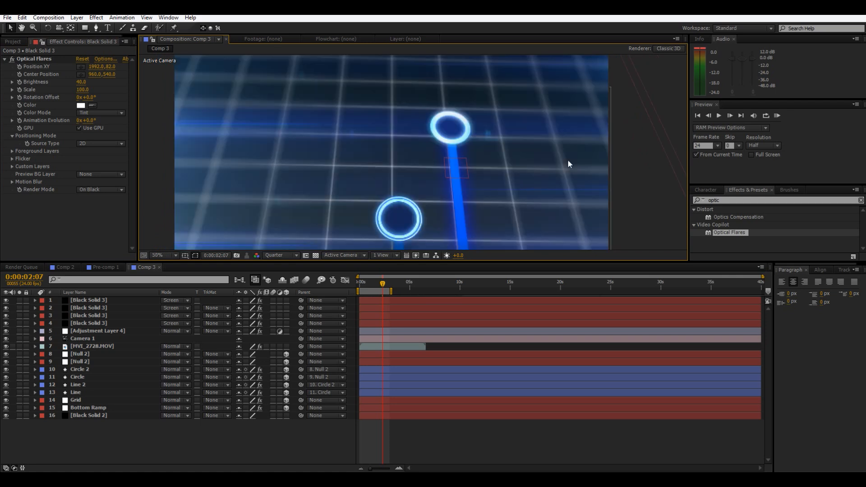
{"action": "left_click_drag", "start_coordinate": [567, 159], "coordinate": [570, 126]}
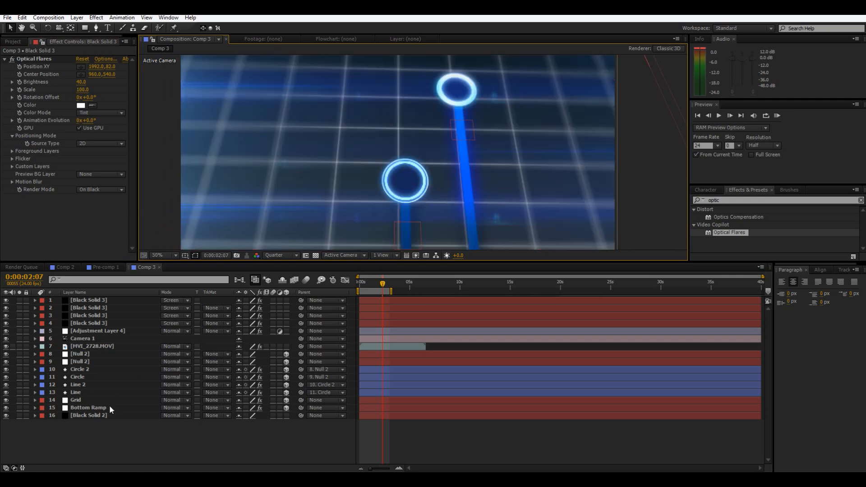
Change the start color of the Bottom Ramp layer's Ramp effect to dark blue (00143A).
{"action": "left_click", "coordinate": [92, 409]}
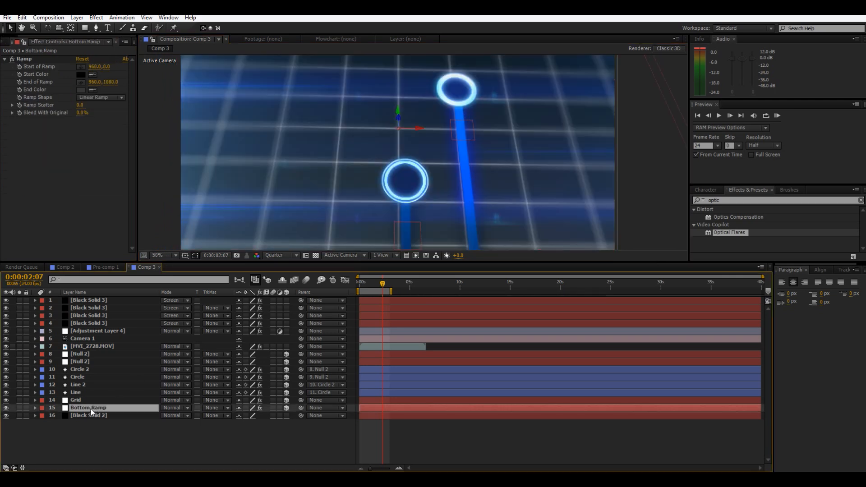
{"action": "left_click", "coordinate": [80, 74]}
{"action": "left_click", "coordinate": [460, 319]}
{"action": "left_click", "coordinate": [427, 288]}
{"action": "left_click", "coordinate": [405, 274]}
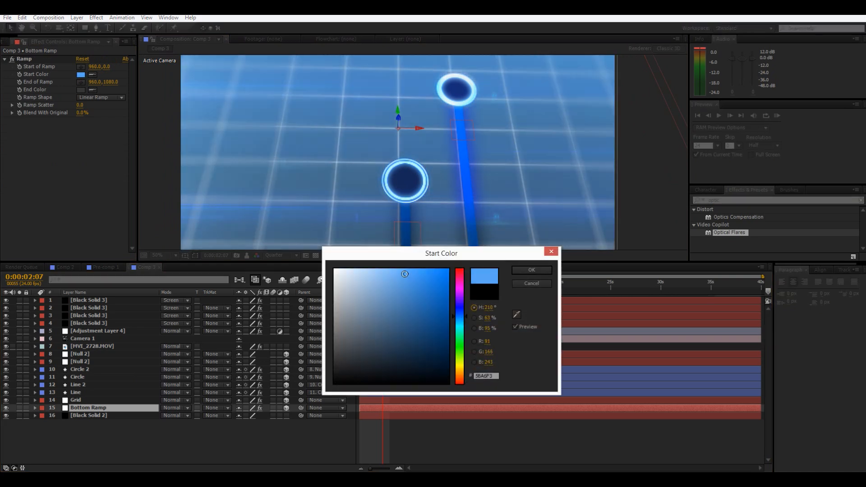
{"action": "left_click", "coordinate": [459, 300]}
{"action": "left_click_drag", "start_coordinate": [461, 294], "coordinate": [454, 263]}
{"action": "mouse_move", "coordinate": [419, 305]}
{"action": "left_mouse_down"}
{"action": "mouse_move", "coordinate": [445, 315]}
{"action": "mouse_move", "coordinate": [459, 284]}
{"action": "mouse_move", "coordinate": [471, 309]}
{"action": "mouse_move", "coordinate": [463, 386]}
{"action": "mouse_move", "coordinate": [459, 318]}
{"action": "mouse_move", "coordinate": [463, 354]}
{"action": "left_mouse_up"}
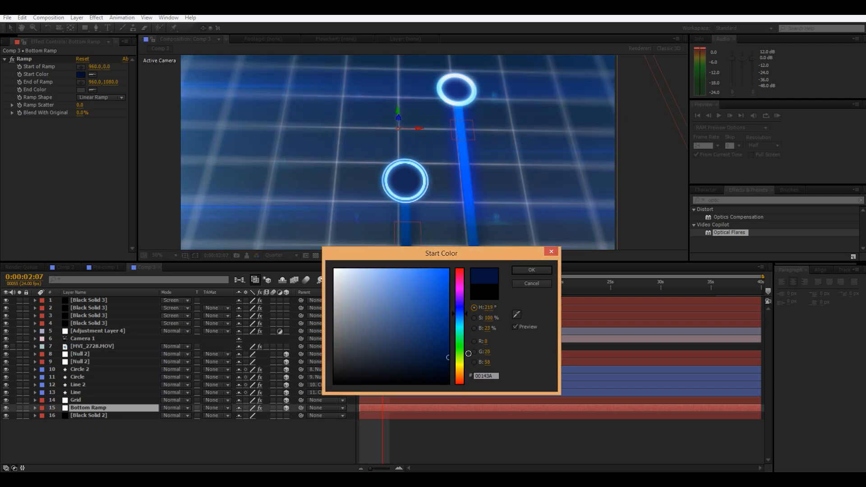
{"action": "left_click", "coordinate": [532, 269]}
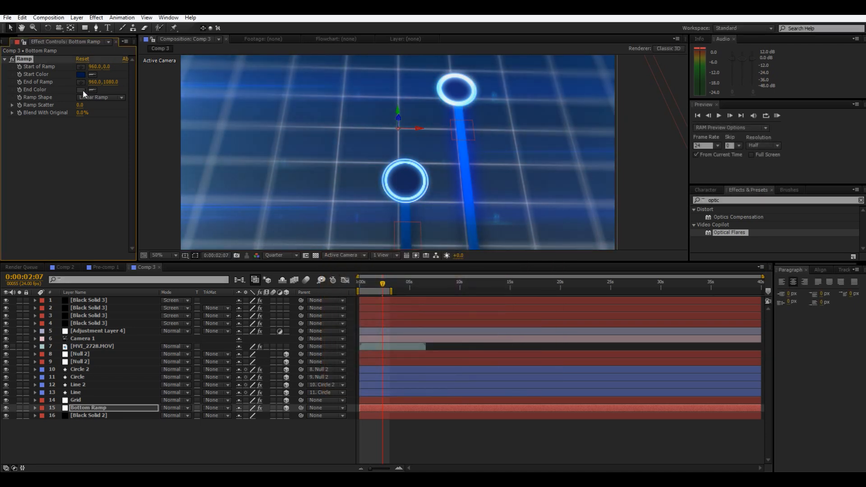
Change the end color of the Bottom Ramp layer's Ramp effect to black (000000) and check the result in the composition.
{"action": "left_click", "coordinate": [81, 90]}
{"action": "left_click_drag", "start_coordinate": [461, 351], "coordinate": [465, 368]}
{"action": "mouse_move", "coordinate": [411, 352]}
{"action": "left_mouse_down"}
{"action": "mouse_move", "coordinate": [466, 388]}
{"action": "mouse_move", "coordinate": [462, 355]}
{"action": "mouse_move", "coordinate": [476, 387]}
{"action": "left_mouse_up"}
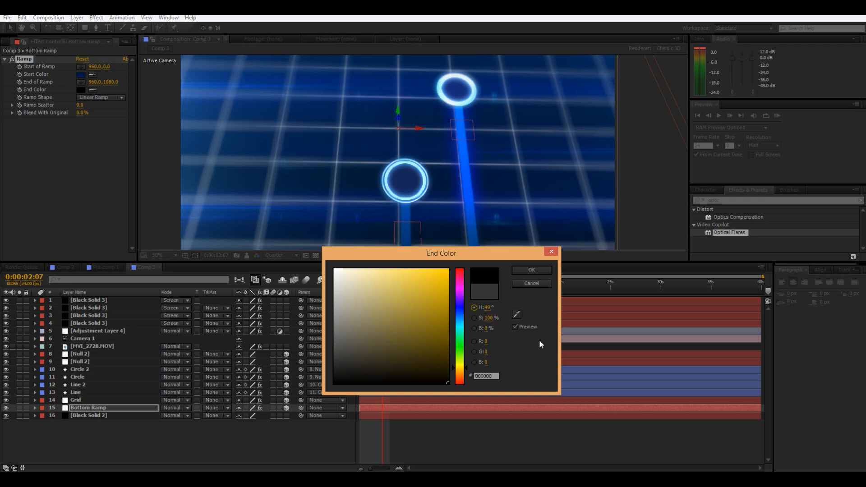
{"action": "left_click", "coordinate": [538, 270]}
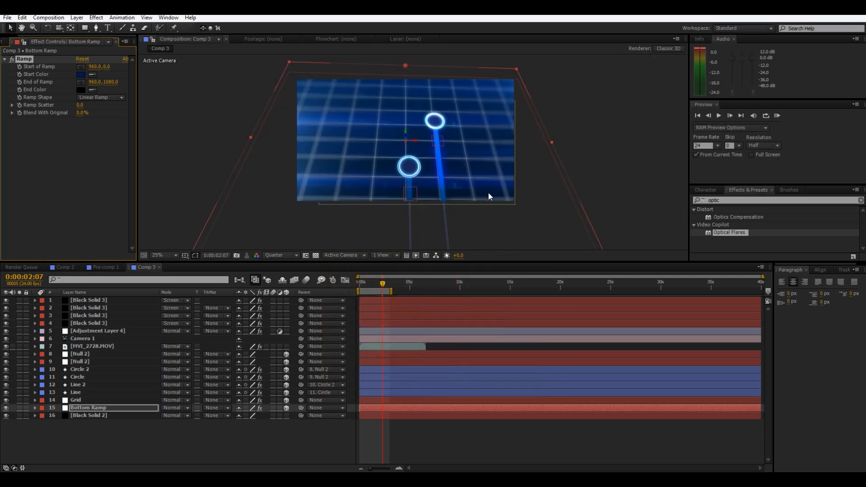
{"action": "scroll", "coordinate": [447, 218], "scroll_direction": "up", "scroll_amount": 2}
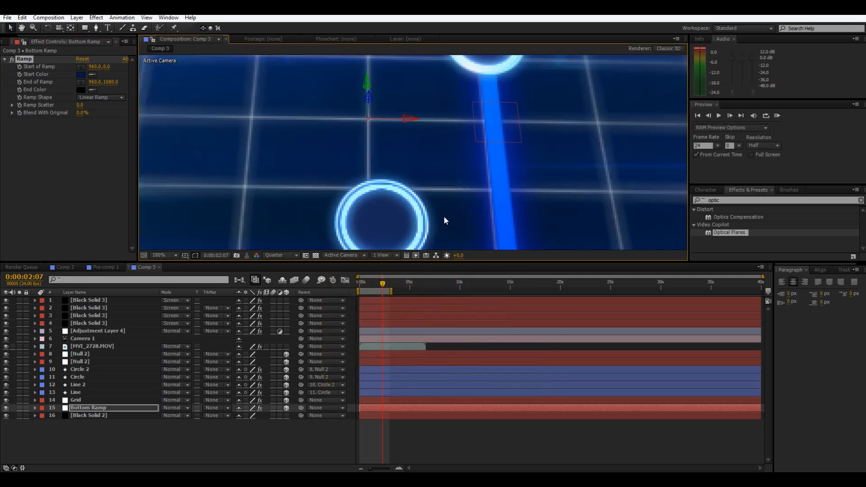
{"action": "scroll", "coordinate": [434, 215], "scroll_direction": "down", "scroll_amount": 2}
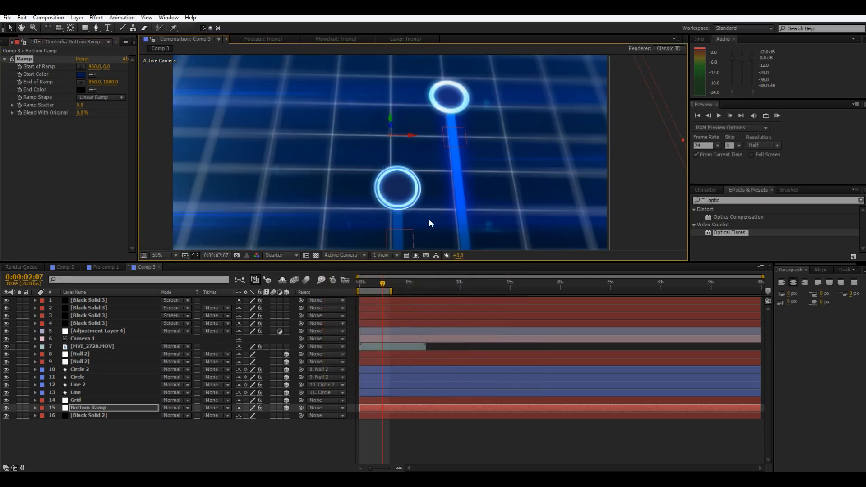
Set the composition's preview resolution to Full and view the frame at 0:00:01:11.
{"action": "left_click", "coordinate": [286, 256]}
{"action": "left_click", "coordinate": [295, 283]}
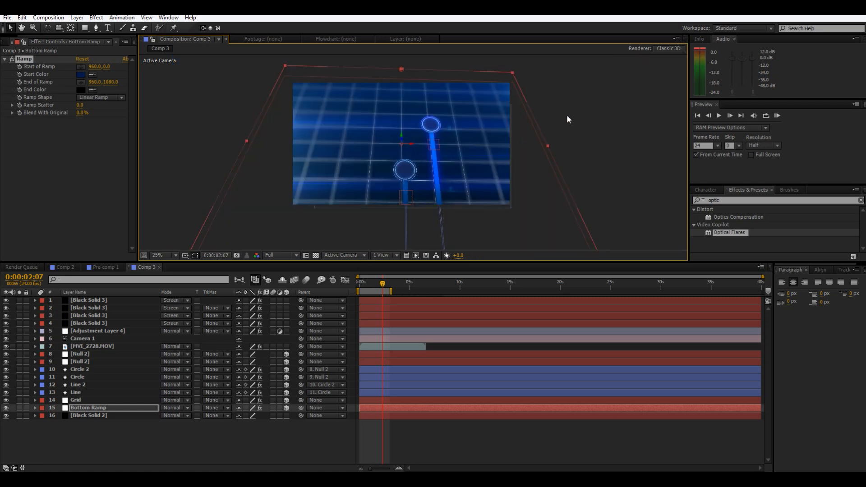
{"action": "left_click", "coordinate": [603, 110]}
{"action": "left_click", "coordinate": [371, 284]}
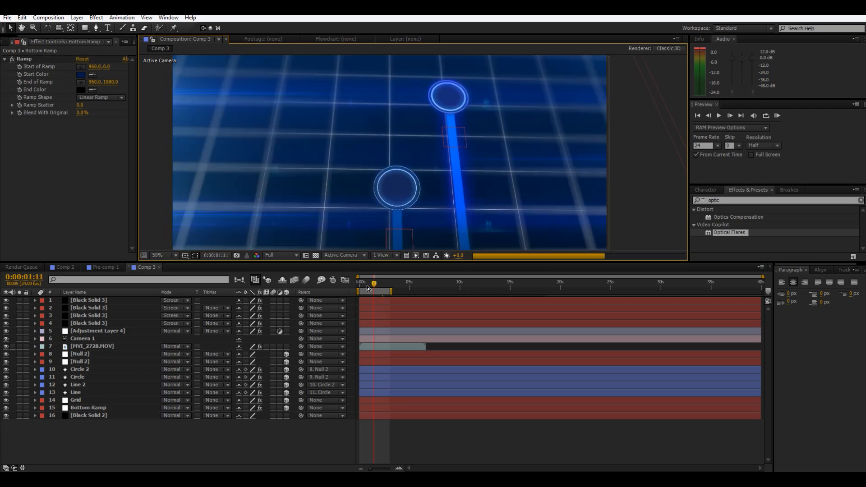
Pre-compose all sixteen layers of Comp 3 into Pre-comp 2, moving all attributes into the new composition.
{"action": "left_click", "coordinate": [369, 282]}
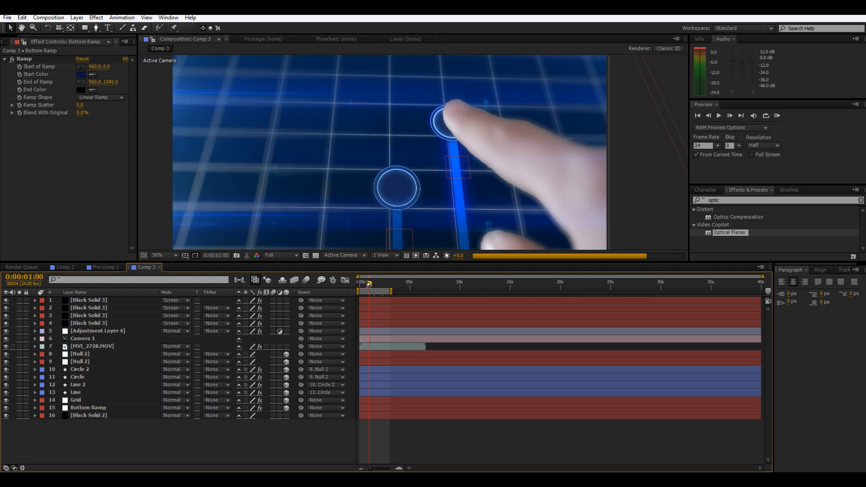
{"action": "right_click", "coordinate": [125, 450]}
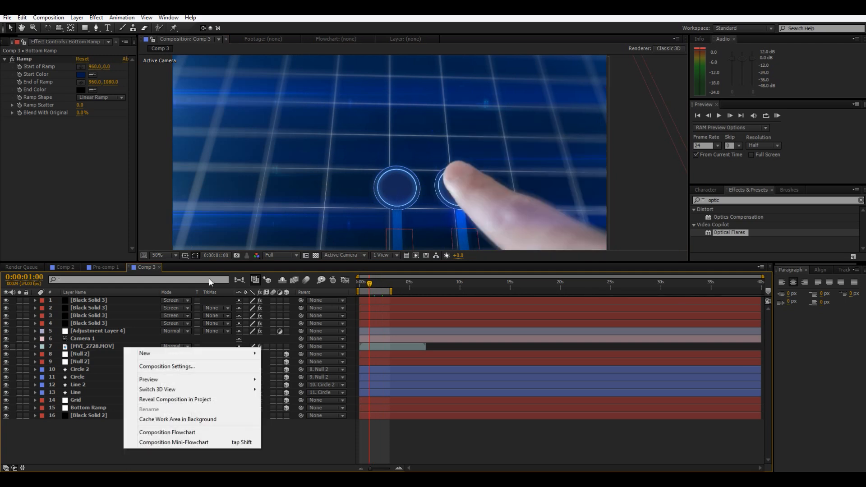
{"action": "left_click", "coordinate": [247, 456]}
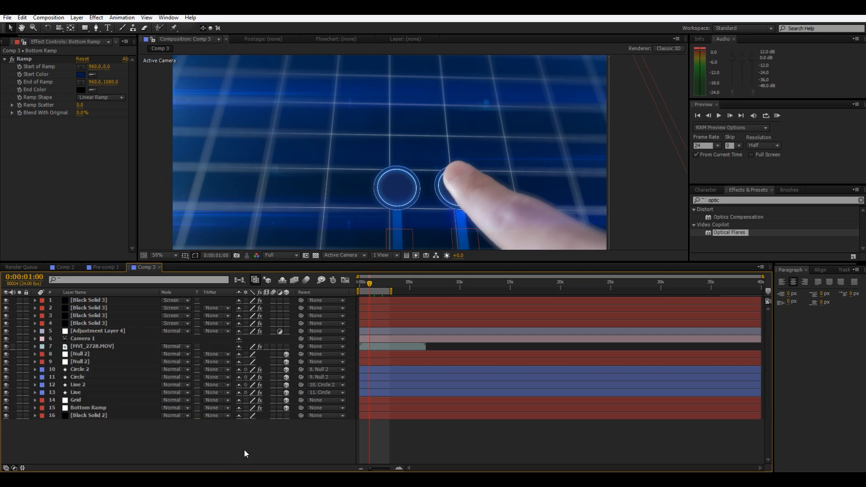
{"action": "left_click_drag", "start_coordinate": [69, 432], "coordinate": [106, 302]}
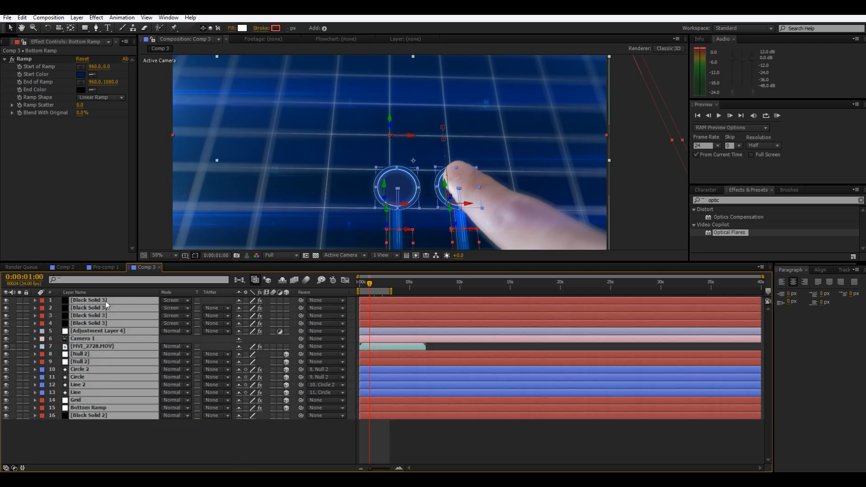
{"action": "right_click", "coordinate": [111, 342]}
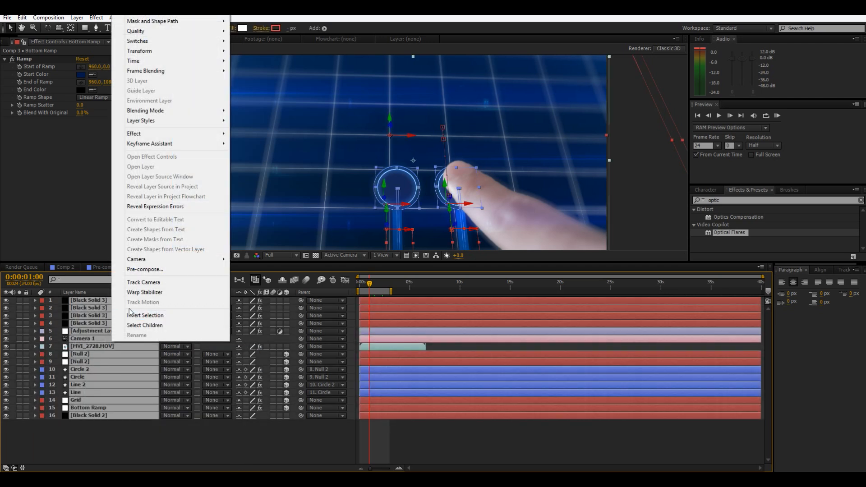
{"action": "left_click", "coordinate": [142, 270]}
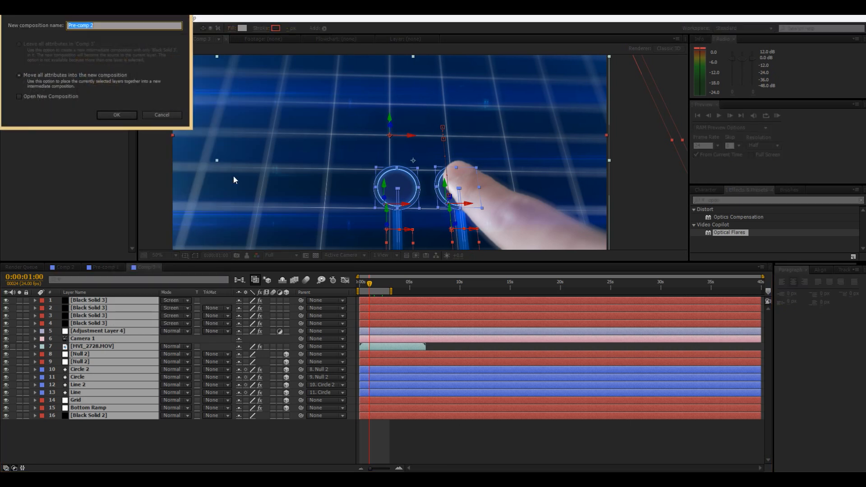
{"action": "left_click", "coordinate": [107, 112]}
Add an adjustment layer above Pre-comp 2 and apply the Stylize Glow effect to it.
{"action": "right_click", "coordinate": [198, 395]}
{"action": "mouse_move", "coordinate": [212, 300]}
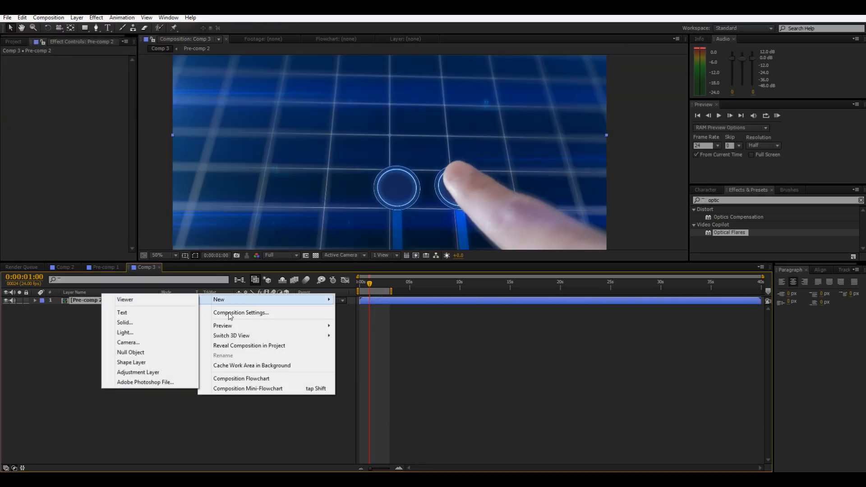
{"action": "left_click", "coordinate": [169, 372]}
{"action": "left_click", "coordinate": [739, 202]}
{"action": "type", "text": "glow"}
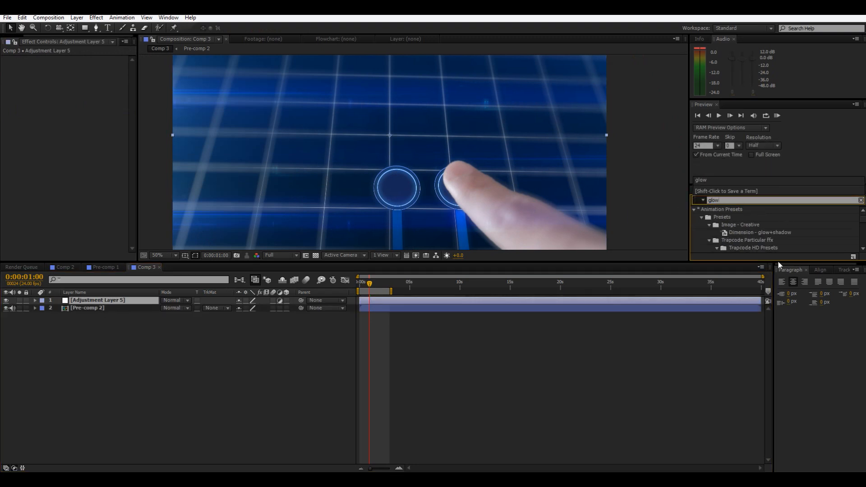
{"action": "scroll", "coordinate": [785, 239], "scroll_direction": "down", "scroll_amount": 6}
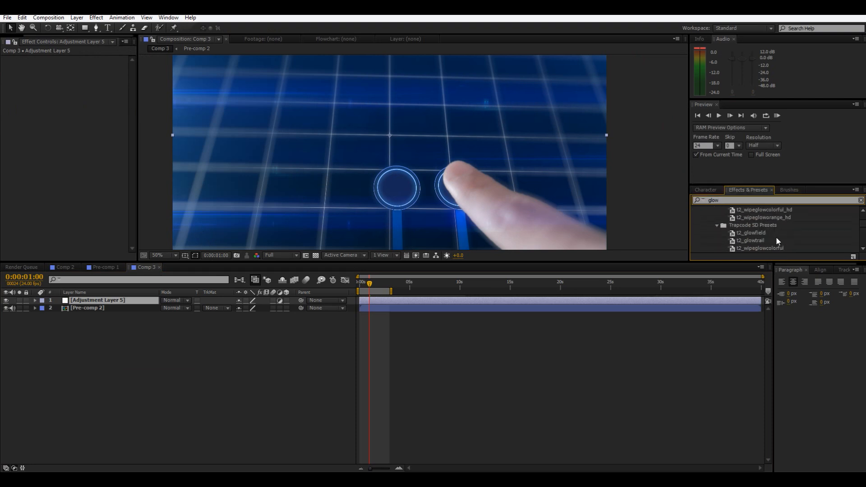
{"action": "scroll", "coordinate": [756, 241], "scroll_direction": "down", "scroll_amount": 5}
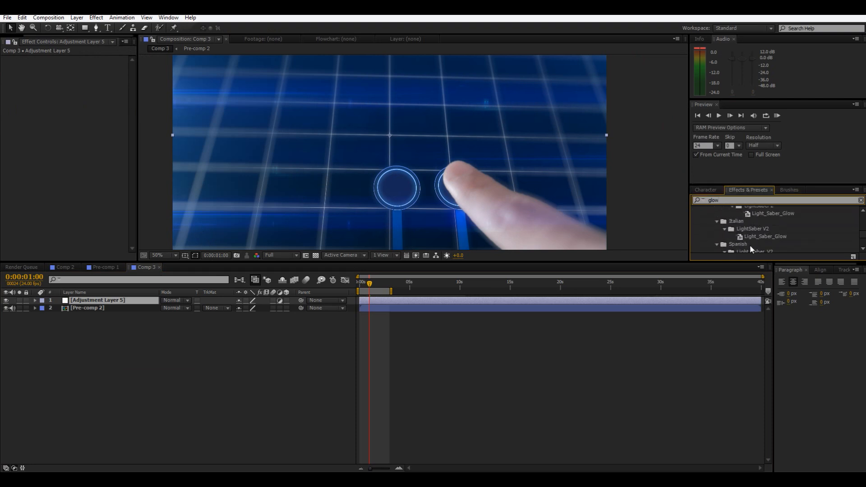
{"action": "left_click_drag", "start_coordinate": [719, 243], "coordinate": [113, 300]}
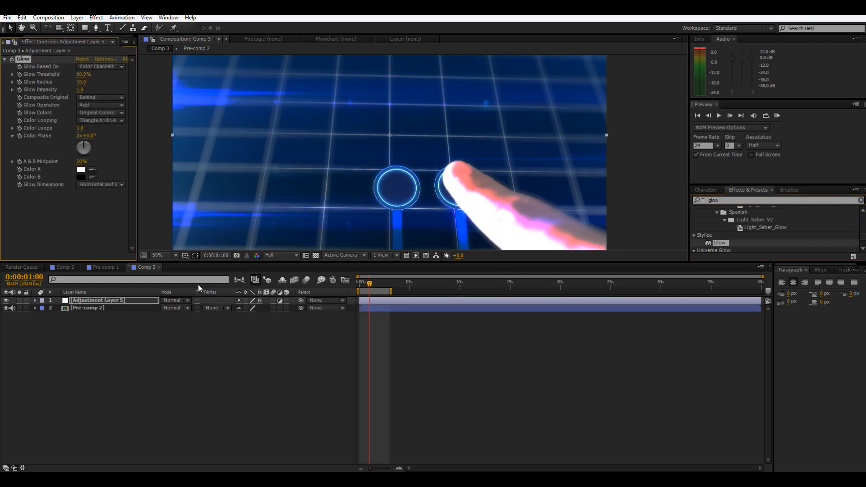
Set the adjustment layer's Glow Radius to 342 and inspect the glow across the composition frame.
{"action": "left_click_drag", "start_coordinate": [78, 82], "coordinate": [205, 72]}
{"action": "scroll", "coordinate": [246, 116], "scroll_direction": "down", "scroll_amount": 2}
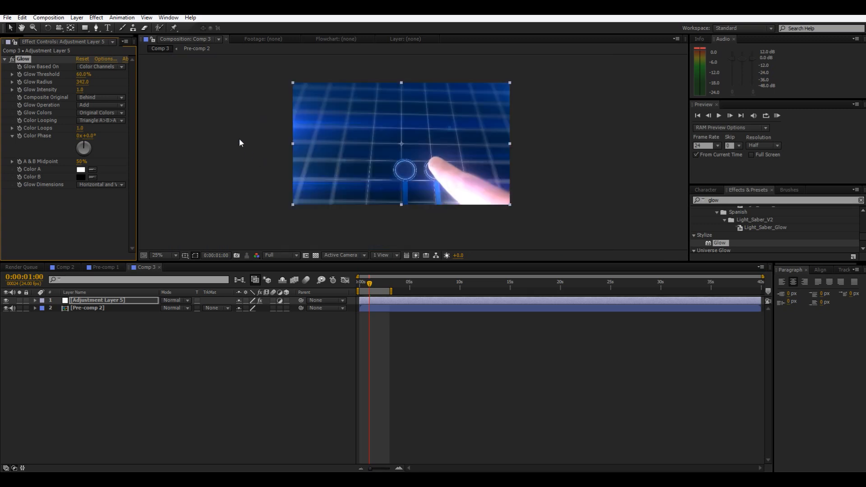
{"action": "left_click", "coordinate": [240, 140]}
{"action": "scroll", "coordinate": [240, 140], "scroll_direction": "up", "scroll_amount": 2}
{"action": "left_click_drag", "start_coordinate": [241, 141], "coordinate": [238, 107]}
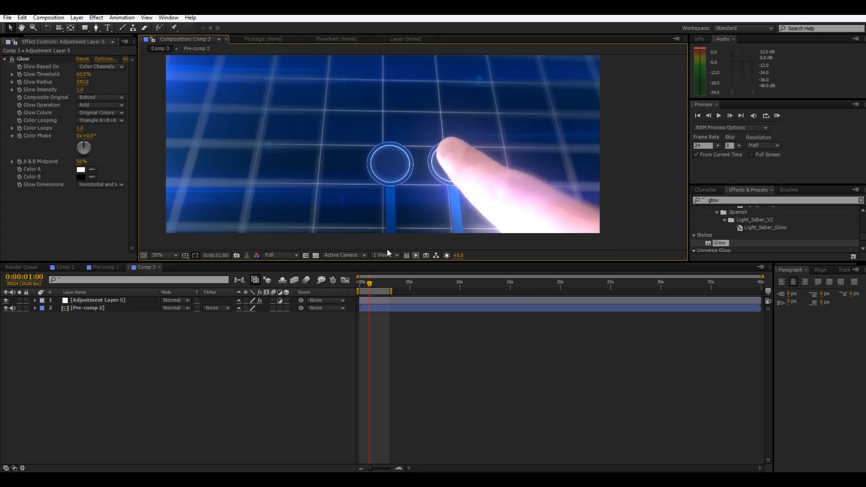
{"action": "scroll", "coordinate": [329, 143], "scroll_direction": "down", "scroll_amount": 2}
{"action": "left_click_drag", "start_coordinate": [328, 142], "coordinate": [305, 137]}
{"action": "scroll", "coordinate": [321, 178], "scroll_direction": "up", "scroll_amount": 2}
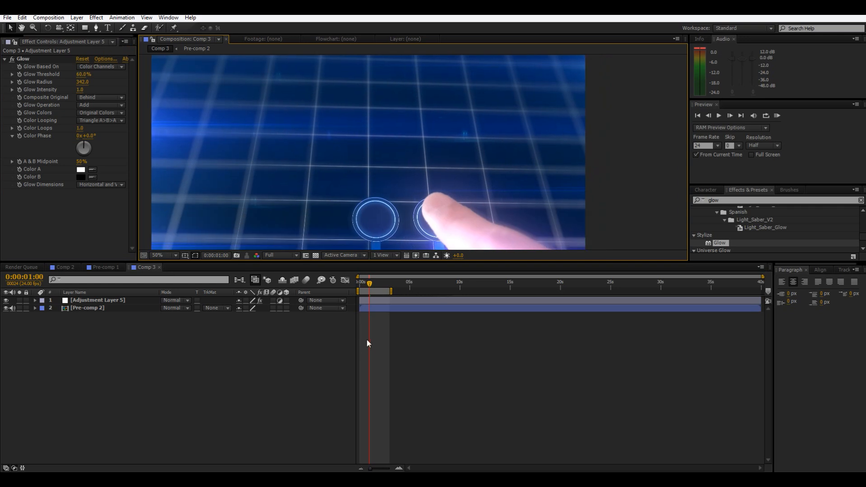
Preview Comp 3 at 0:00:02:01 and compare its glow with the finished look in Comp 2.
{"action": "left_click", "coordinate": [379, 284]}
{"action": "key", "text": "KP_0"}
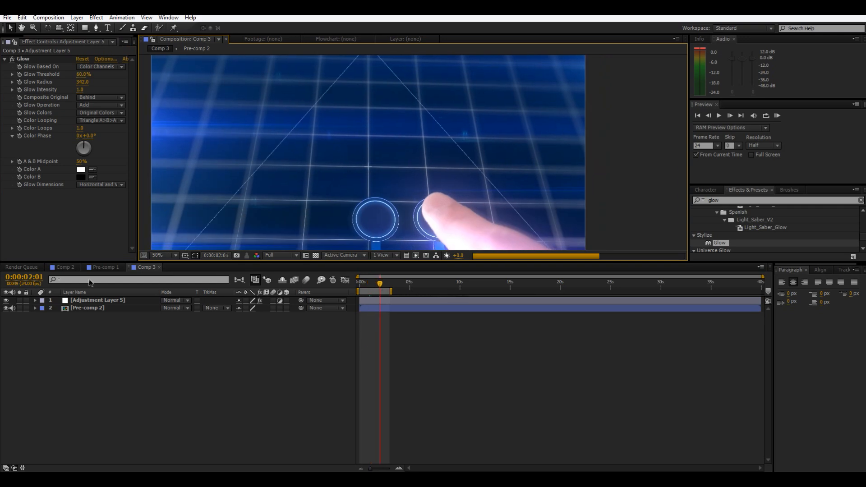
{"action": "left_click", "coordinate": [67, 267]}
{"action": "scroll", "coordinate": [399, 167], "scroll_direction": "down", "scroll_amount": 2}
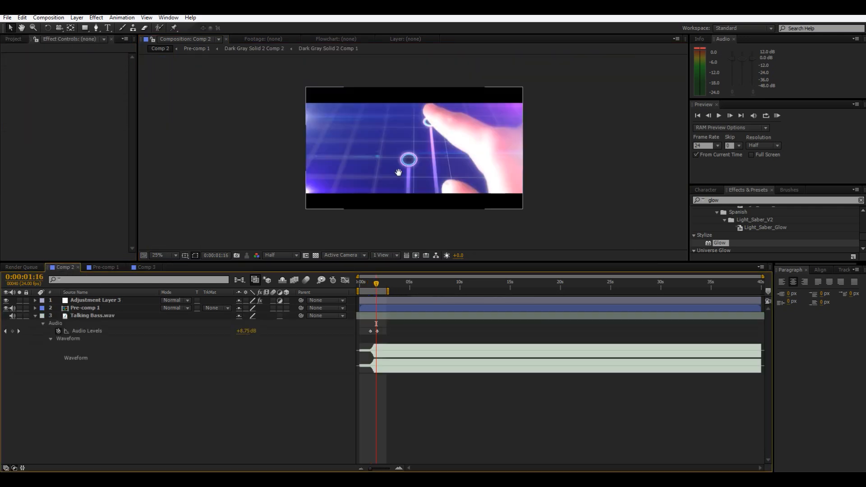
{"action": "scroll", "coordinate": [400, 176], "scroll_direction": "up", "scroll_amount": 2}
{"action": "left_click", "coordinate": [143, 267]}
{"action": "key", "text": "KP_0"}
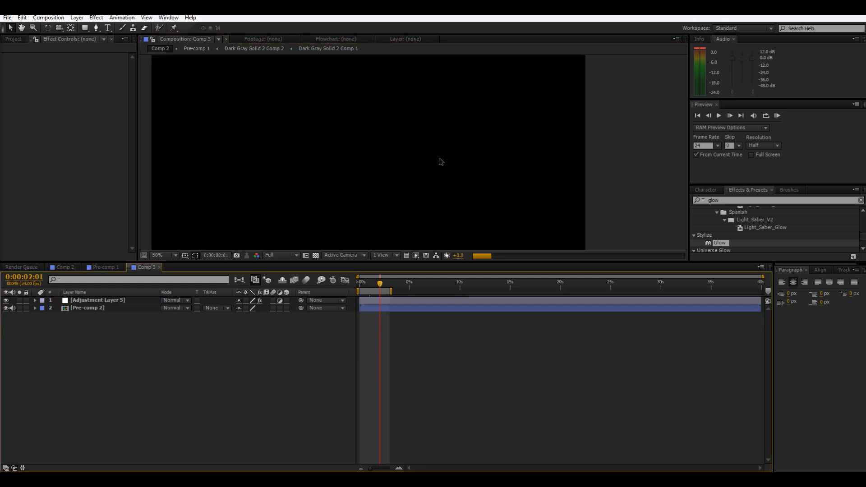
Preview Comp 3 at 0:00:01:06 and examine the glow around the finger and circles.
{"action": "scroll", "coordinate": [391, 206], "scroll_direction": "down", "scroll_amount": 1}
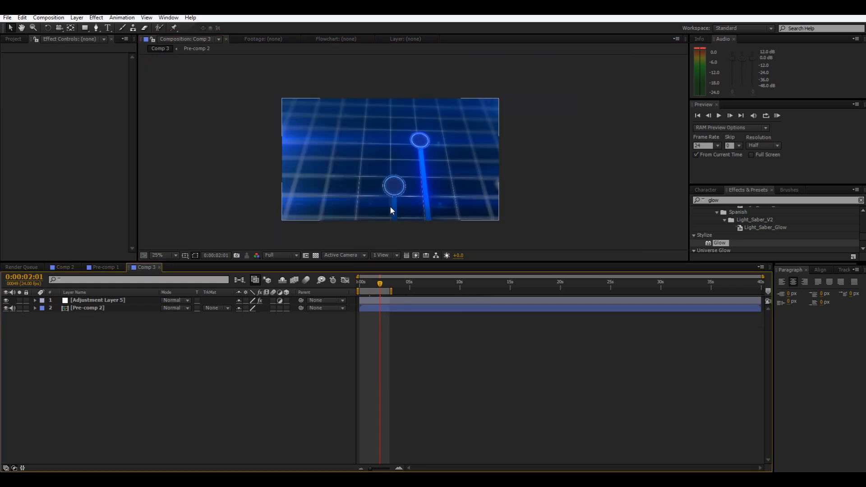
{"action": "left_click", "coordinate": [102, 267]}
{"action": "left_click", "coordinate": [143, 267]}
{"action": "left_click", "coordinate": [372, 284]}
{"action": "key", "text": "KP_0"}
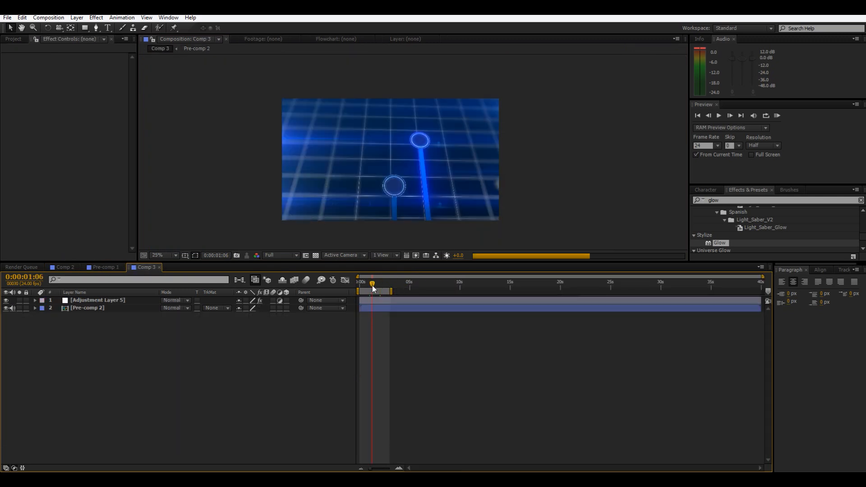
{"action": "scroll", "coordinate": [510, 202], "scroll_direction": "up", "scroll_amount": 1}
{"action": "left_click_drag", "start_coordinate": [517, 200], "coordinate": [520, 161]}
{"action": "scroll", "coordinate": [525, 132], "scroll_direction": "down", "scroll_amount": 1}
{"action": "scroll", "coordinate": [519, 172], "scroll_direction": "up", "scroll_amount": 1}
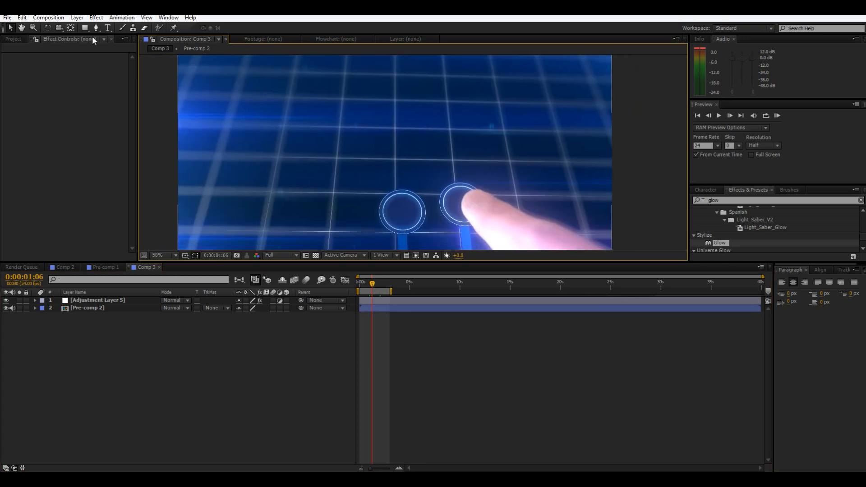
Add Talking Bass.wav to Comp 3 as the lowest layer, reveal its waveform and slide the clip earlier in time.
{"action": "left_click", "coordinate": [6, 40]}
{"action": "left_click_drag", "start_coordinate": [37, 224], "coordinate": [393, 337]}
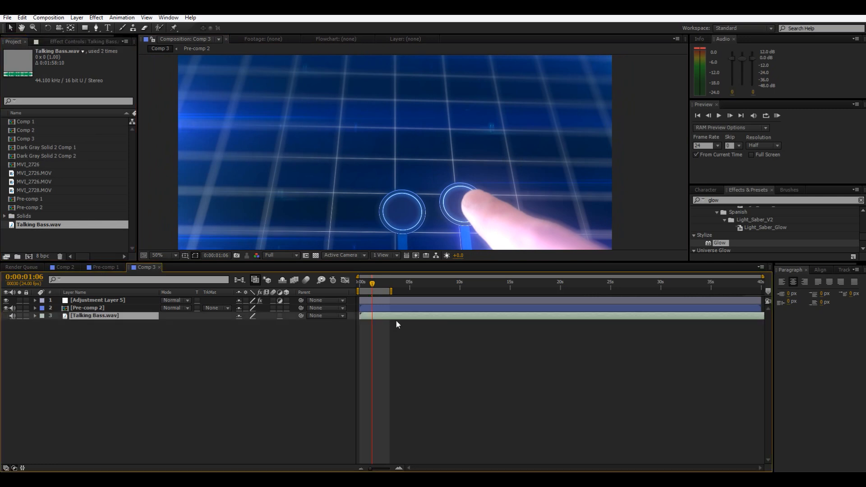
{"action": "left_click", "coordinate": [43, 323]}
{"action": "left_click", "coordinate": [50, 338]}
{"action": "left_click_drag", "start_coordinate": [417, 315], "coordinate": [346, 317]}
Keyframe the Talking Bass.wav Audio Levels at -8.00 dB and move that keyframe to about 0:00:01:00, where the finger touches the circle.
{"action": "left_click_drag", "start_coordinate": [372, 284], "coordinate": [359, 284]}
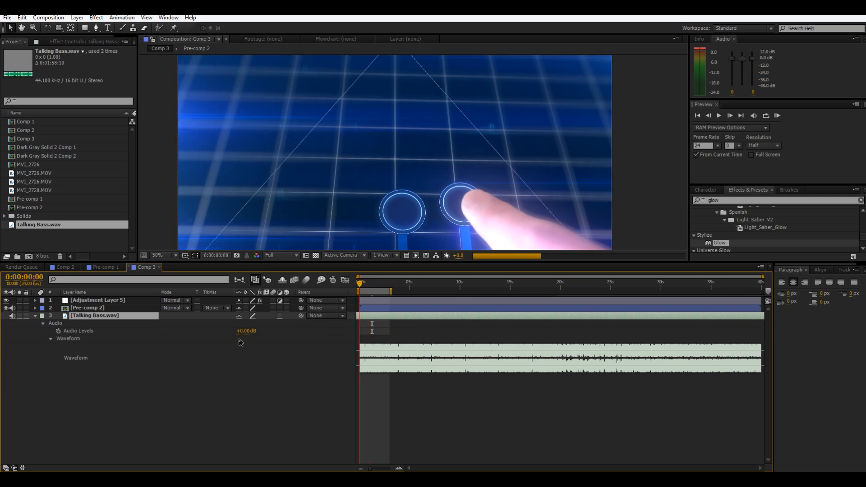
{"action": "left_click", "coordinate": [58, 331]}
{"action": "left_click_drag", "start_coordinate": [242, 330], "coordinate": [240, 330]}
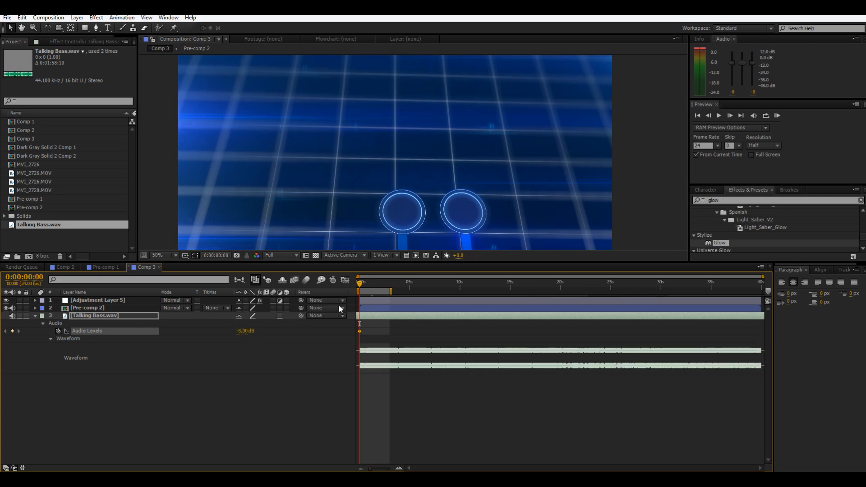
{"action": "left_click", "coordinate": [373, 286]}
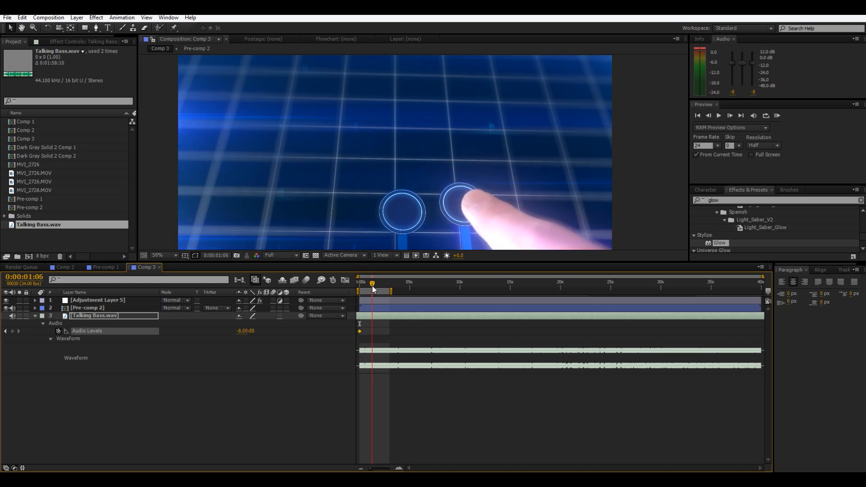
{"action": "left_click", "coordinate": [372, 286]}
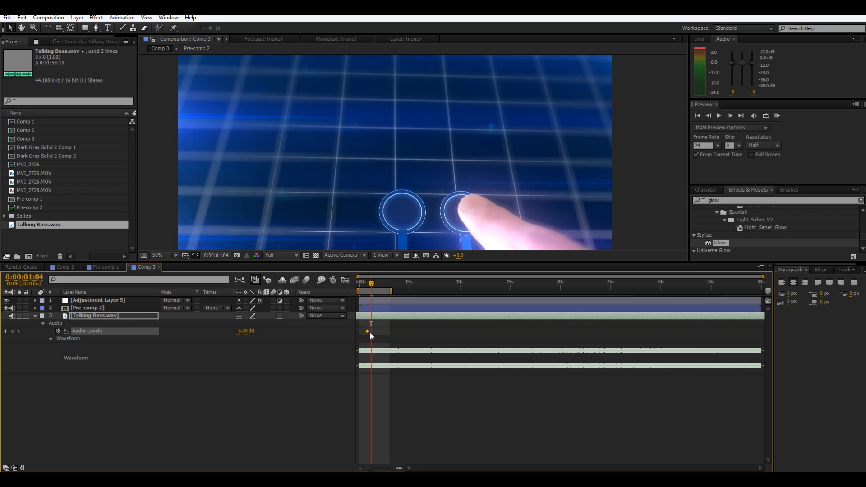
Add a second Audio Levels keyframe at 0:00:01:18 and raise its level to 7 dB.
{"action": "left_click", "coordinate": [378, 287]}
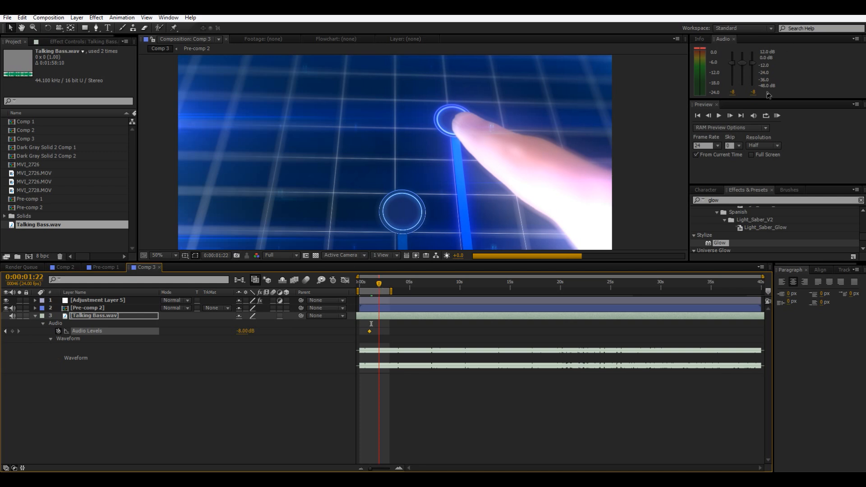
{"action": "left_click", "coordinate": [708, 116]}
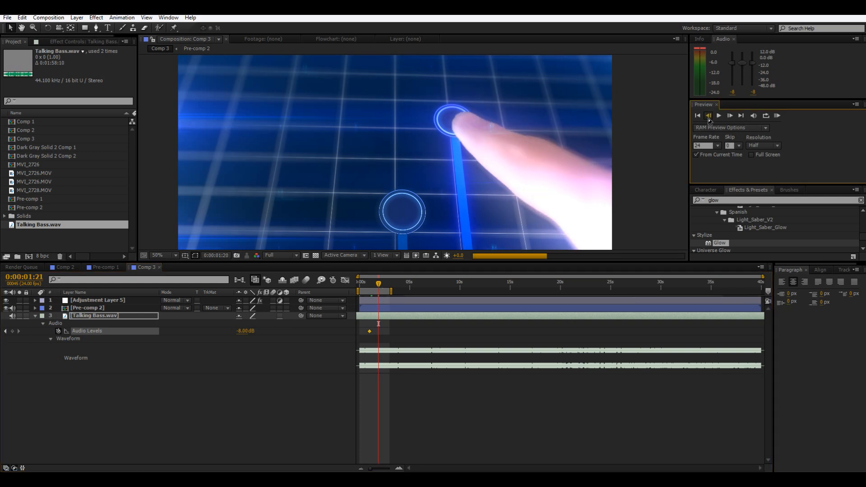
{"action": "left_click", "coordinate": [709, 118]}
{"action": "left_click", "coordinate": [709, 118]}
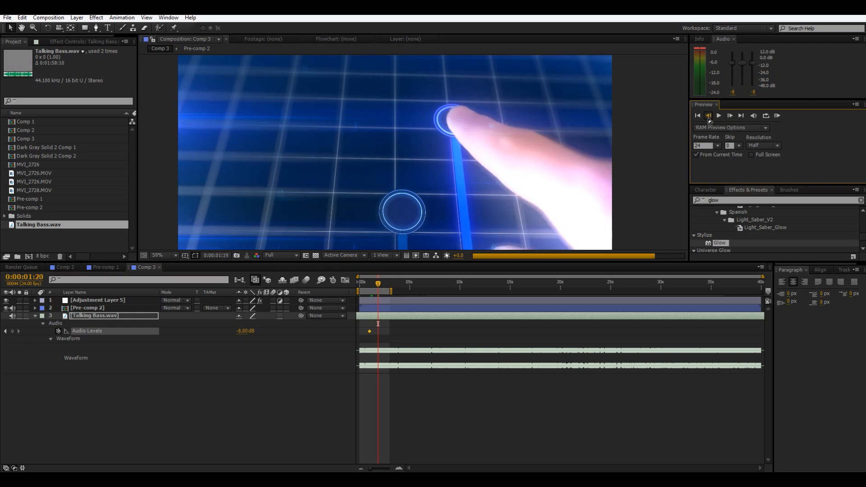
{"action": "left_click", "coordinate": [709, 117]}
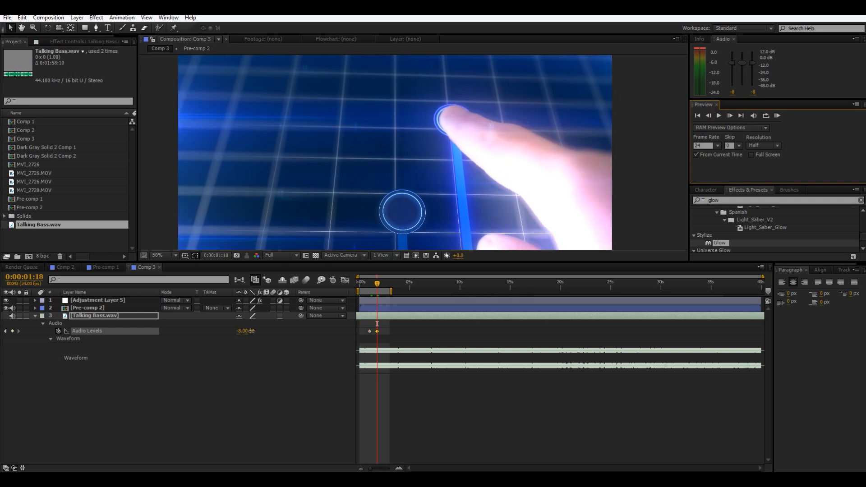
{"action": "left_click_drag", "start_coordinate": [252, 331], "coordinate": [260, 331]}
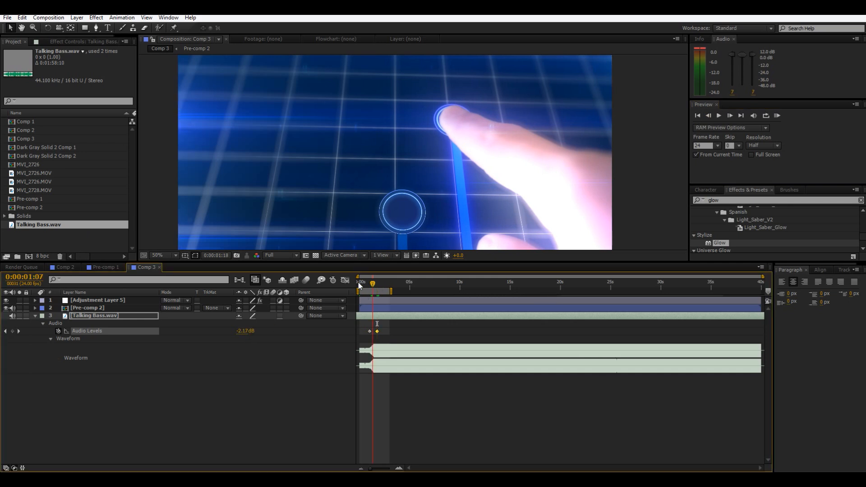
Preview the Talking Bass.wav volume rise around the two Audio Levels keyframes.
{"action": "left_click", "coordinate": [358, 282]}
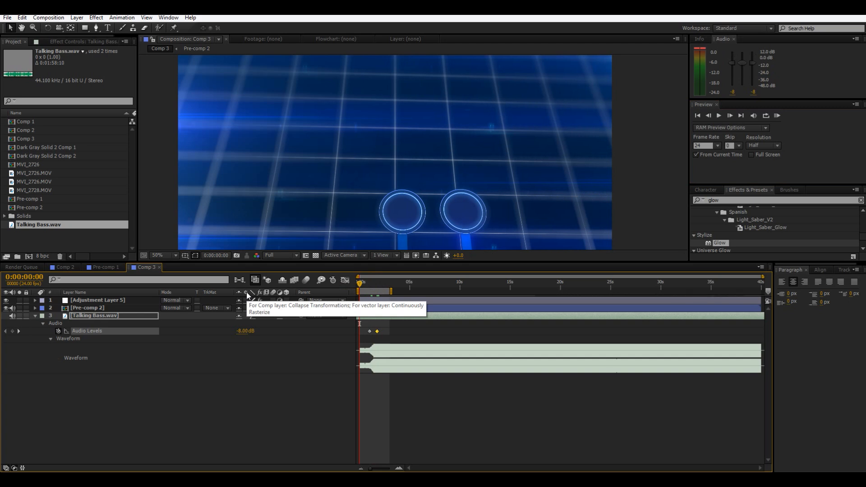
{"action": "left_click", "coordinate": [247, 292]}
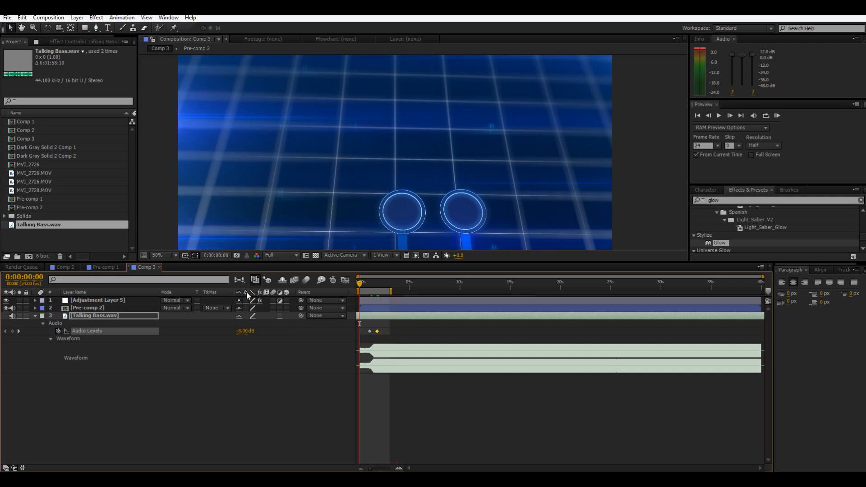
{"action": "left_click", "coordinate": [372, 285]}
{"action": "left_click_drag", "start_coordinate": [372, 285], "coordinate": [370, 286]}
{"action": "key", "text": "KP_Decimal"}
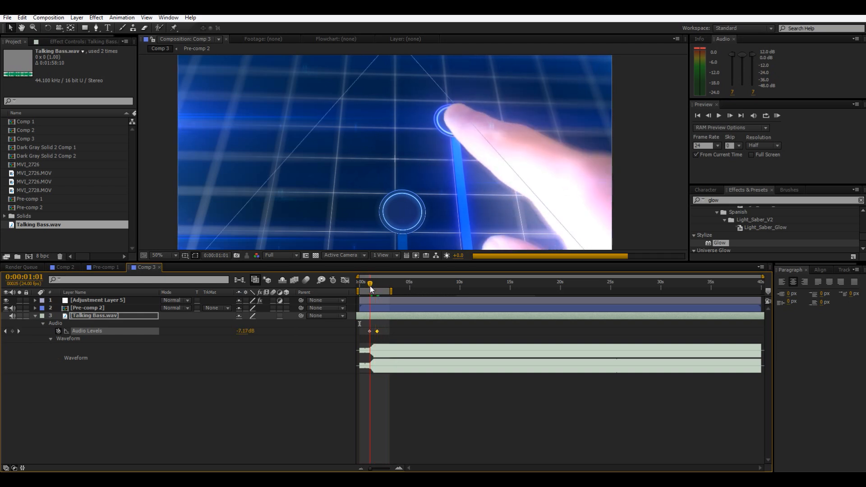
Return to the start of Comp 3 and create a new adjustment layer above the other layers.
{"action": "left_click_drag", "start_coordinate": [370, 286], "coordinate": [342, 281]}
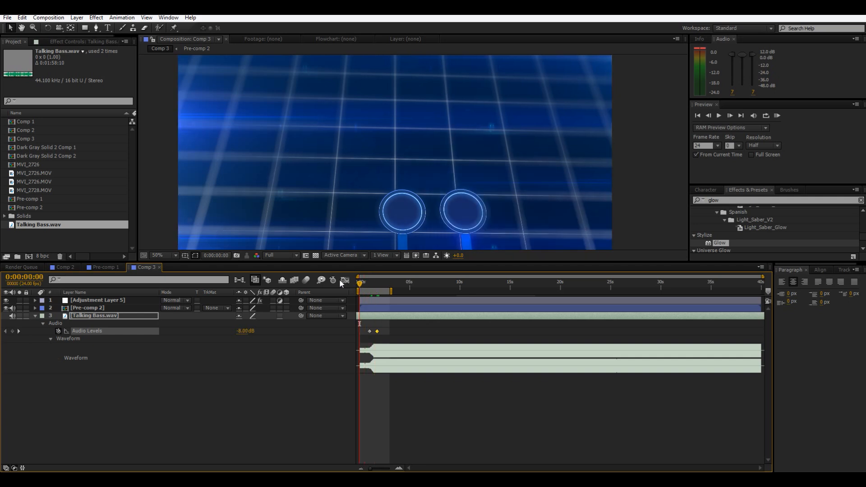
{"action": "right_click", "coordinate": [177, 413]}
{"action": "mouse_move", "coordinate": [229, 314]}
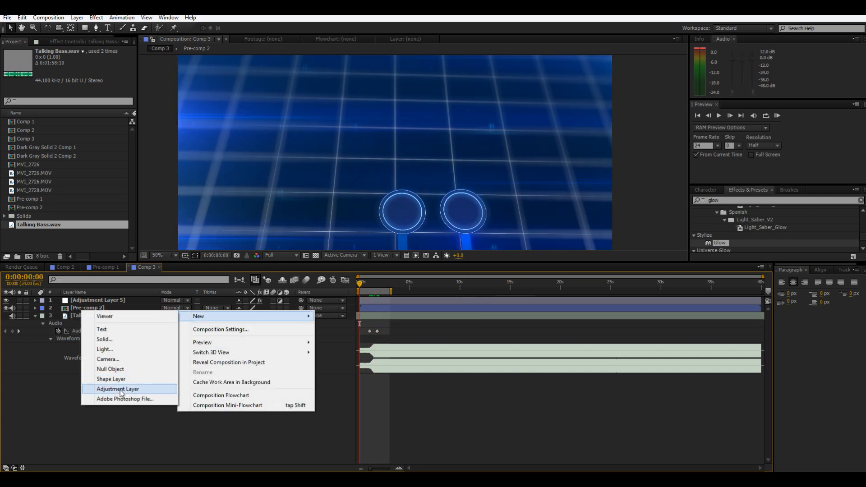
{"action": "left_click", "coordinate": [120, 390]}
Find the 2.40 Aspect Ratio preset and apply it to Adjustment Layer 6.
{"action": "left_click", "coordinate": [750, 201]}
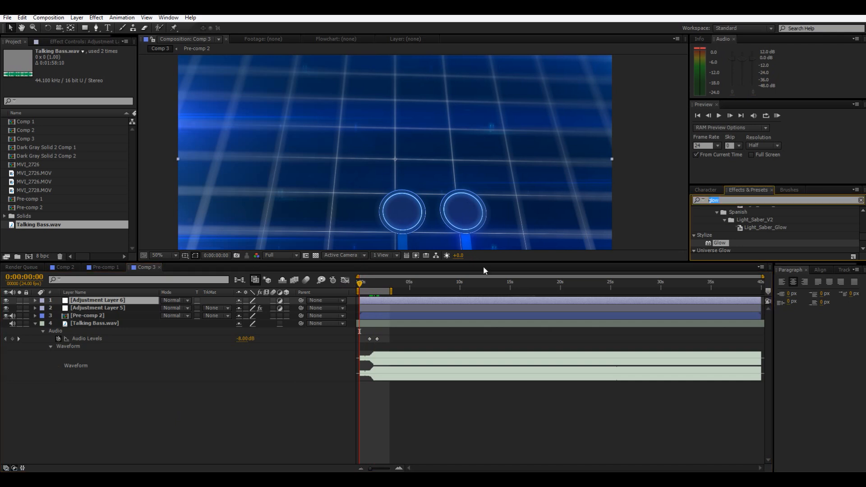
{"action": "type", "text": "2."}
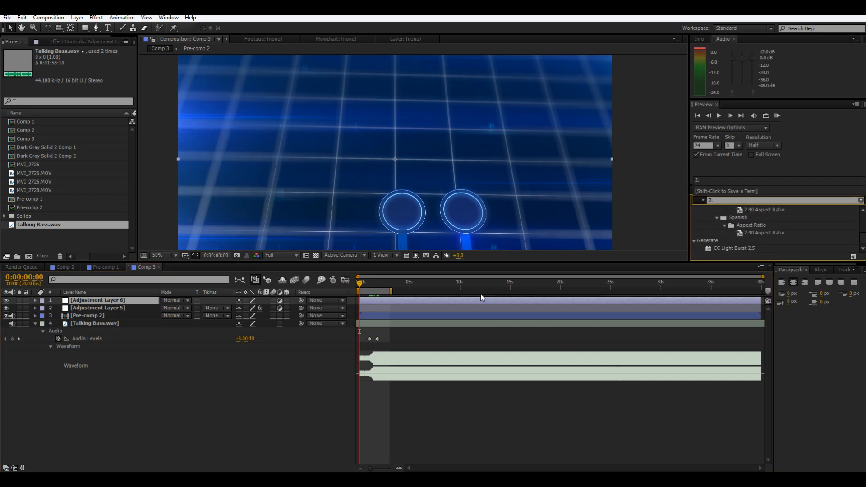
{"action": "scroll", "coordinate": [761, 221], "scroll_direction": "up", "scroll_amount": 5}
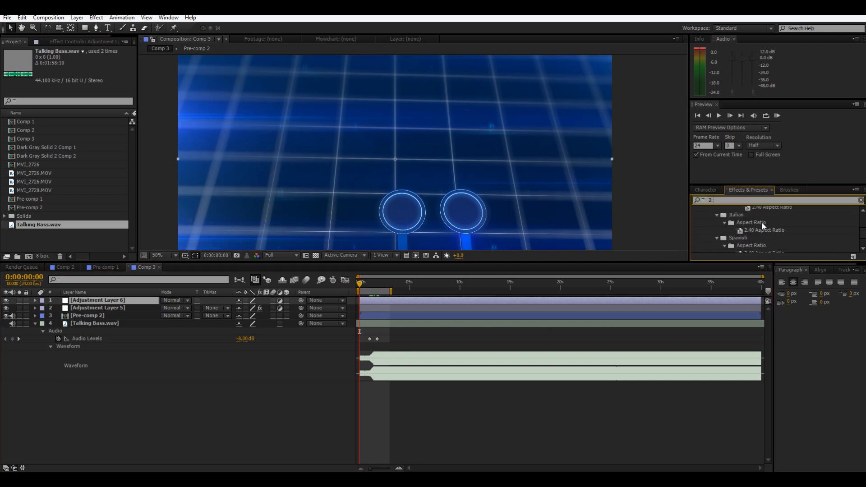
{"action": "left_click_drag", "start_coordinate": [766, 248], "coordinate": [99, 302]}
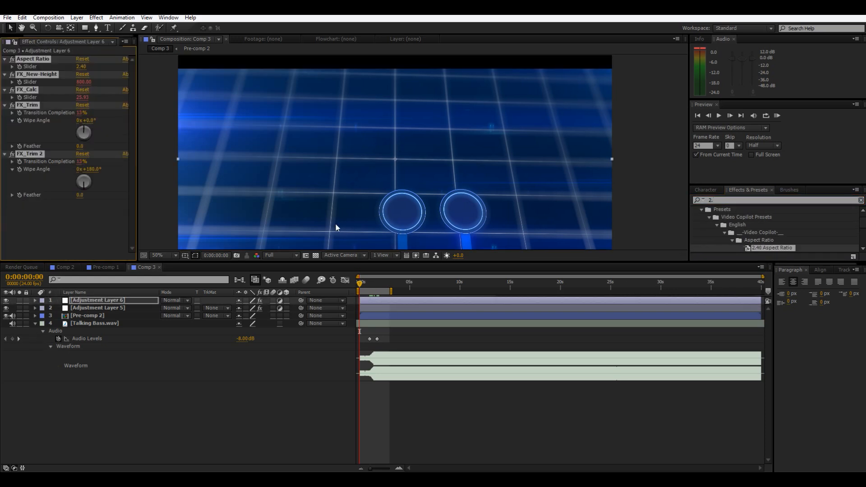
{"action": "scroll", "coordinate": [226, 186], "scroll_direction": "down", "scroll_amount": 2}
{"action": "left_click", "coordinate": [238, 187]}
{"action": "scroll", "coordinate": [238, 188], "scroll_direction": "up", "scroll_amount": 2}
{"action": "mouse_move", "coordinate": [251, 179]}
{"action": "left_mouse_down"}
{"action": "mouse_move", "coordinate": [264, 184]}
{"action": "mouse_move", "coordinate": [261, 227]}
{"action": "mouse_move", "coordinate": [251, 178]}
{"action": "left_mouse_up"}
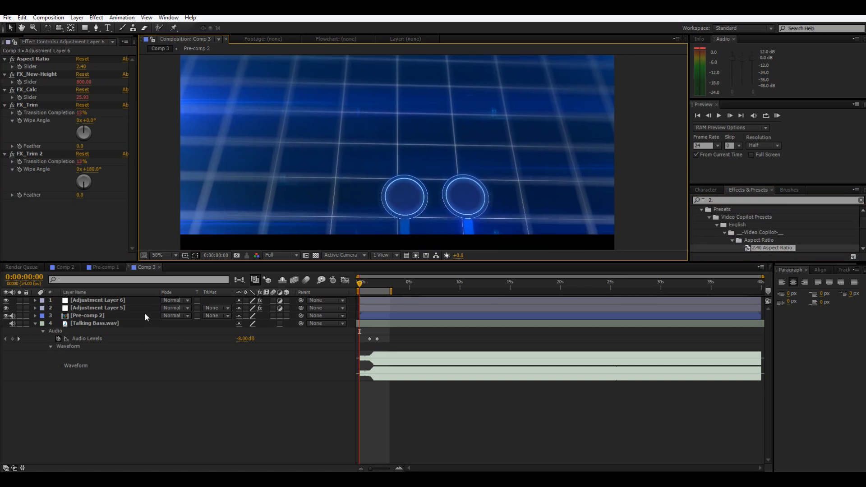
Pre-compose Adjustment Layer 5, Pre-comp 2 and Talking Bass.wav together, leaving Adjustment Layer 6 outside.
{"action": "left_click_drag", "start_coordinate": [112, 407], "coordinate": [112, 308]}
{"action": "left_click_drag", "start_coordinate": [128, 391], "coordinate": [113, 307]}
{"action": "right_click", "coordinate": [112, 307]}
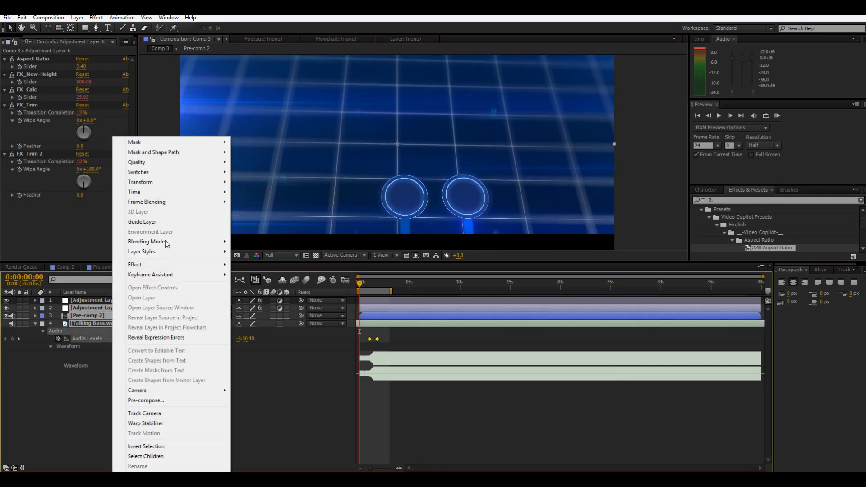
{"action": "left_click", "coordinate": [153, 400]}
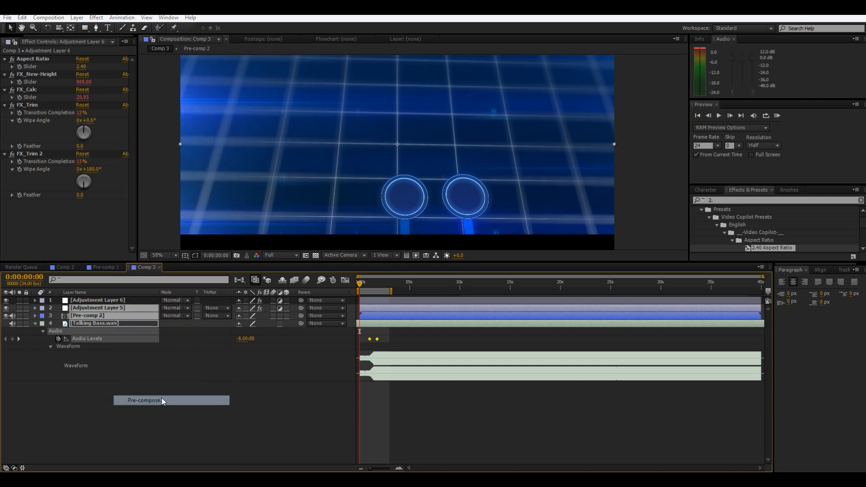
{"action": "left_click", "coordinate": [134, 116]}
Shift Pre-comp 3 upward and scale it up slightly so it still fills the widescreen frame.
{"action": "scroll", "coordinate": [380, 157], "scroll_direction": "down", "scroll_amount": 1}
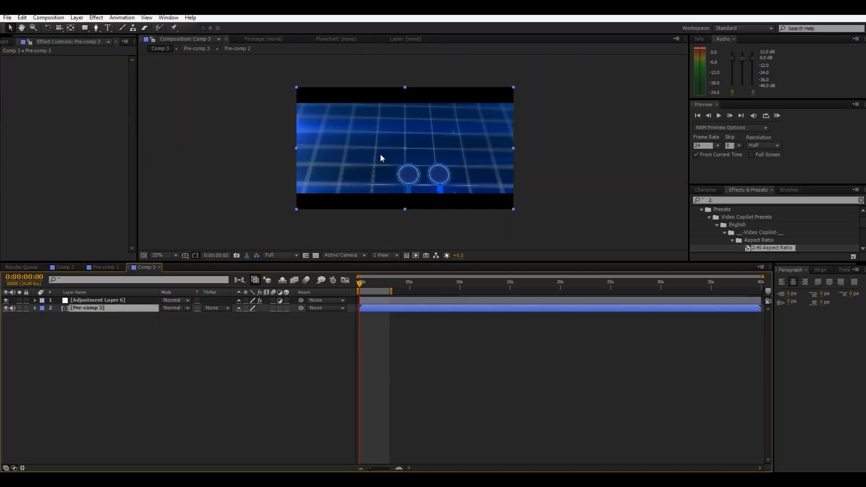
{"action": "mouse_move", "coordinate": [382, 156]}
{"action": "left_mouse_down"}
{"action": "mouse_move", "coordinate": [382, 138]}
{"action": "mouse_move", "coordinate": [381, 146]}
{"action": "left_mouse_up"}
{"action": "left_click_drag", "start_coordinate": [514, 75], "coordinate": [516, 73]}
{"action": "left_click", "coordinate": [562, 148]}
{"action": "scroll", "coordinate": [546, 156], "scroll_direction": "up", "scroll_amount": 2}
{"action": "left_click_drag", "start_coordinate": [551, 167], "coordinate": [561, 199]}
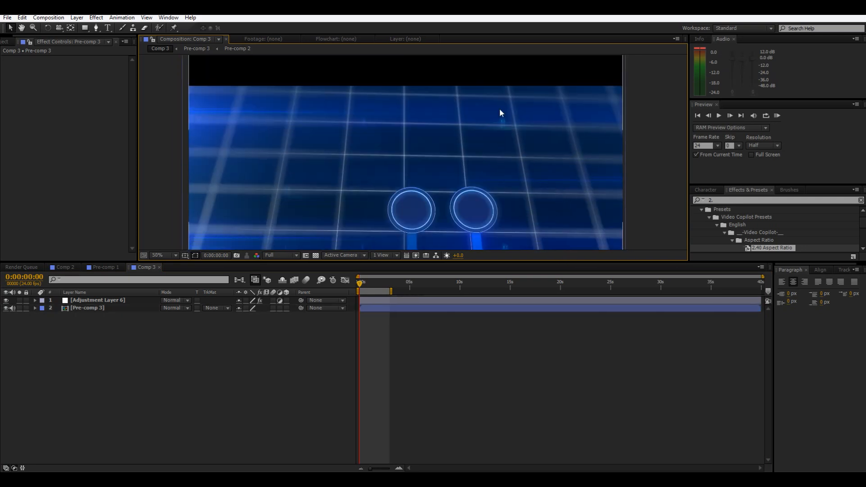
Check Adjustment Layer 6's placement and nudge Pre-comp 3 slightly higher behind the black bars.
{"action": "left_click", "coordinate": [112, 300]}
{"action": "key", "text": "comma"}
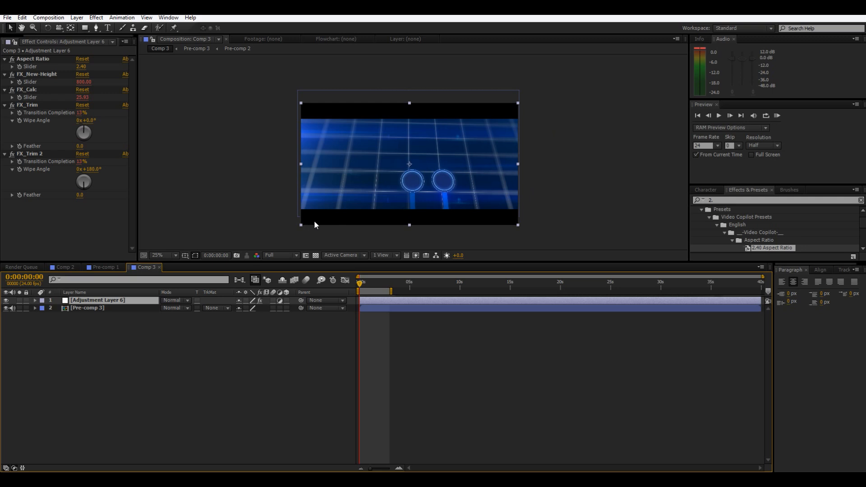
{"action": "left_click_drag", "start_coordinate": [318, 215], "coordinate": [318, 219]}
{"action": "left_click", "coordinate": [134, 308]}
{"action": "left_click_drag", "start_coordinate": [409, 191], "coordinate": [409, 185]}
{"action": "left_click", "coordinate": [607, 174]}
{"action": "scroll", "coordinate": [594, 179], "scroll_direction": "up", "scroll_amount": 2}
{"action": "left_click_drag", "start_coordinate": [444, 213], "coordinate": [458, 197]}
Preview Comp 3 from the start and lower the viewer resolution to Quarter.
{"action": "left_click", "coordinate": [352, 288]}
{"action": "key", "text": "space"}
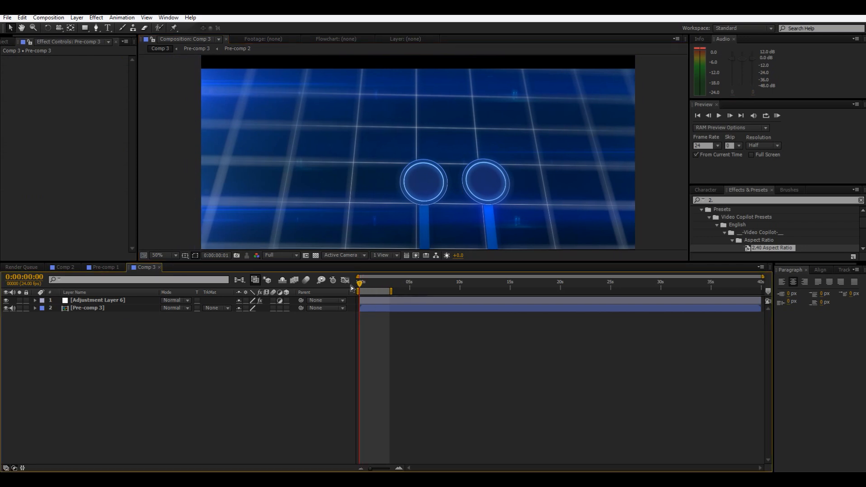
{"action": "left_click", "coordinate": [277, 255]}
{"action": "left_click", "coordinate": [278, 255]}
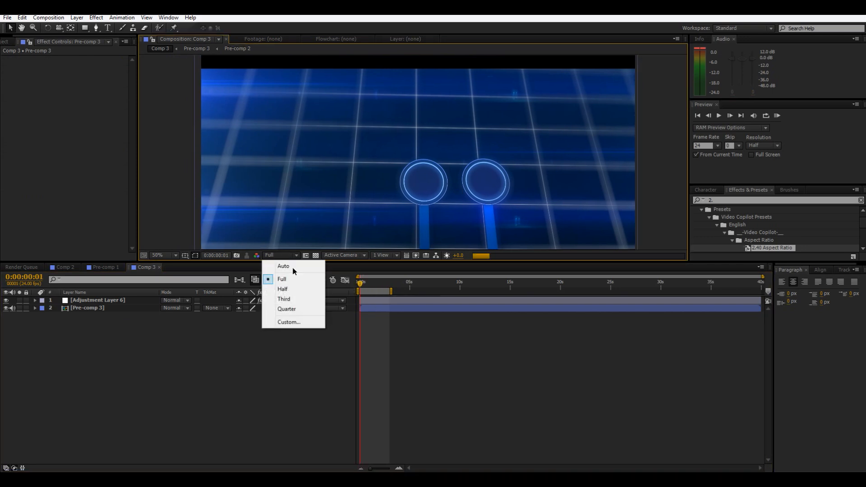
{"action": "left_click", "coordinate": [289, 309]}
{"action": "scroll", "coordinate": [328, 193], "scroll_direction": "down", "scroll_amount": 1}
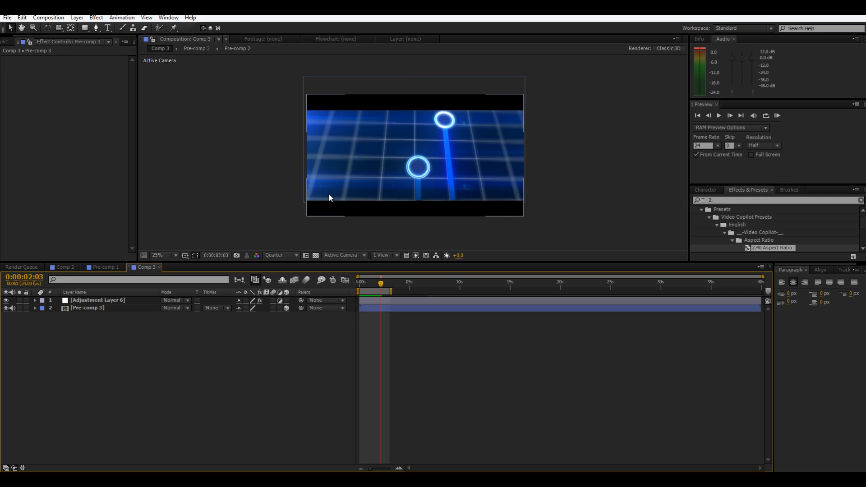
{"action": "scroll", "coordinate": [328, 193], "scroll_direction": "up", "scroll_amount": 2}
{"action": "mouse_move", "coordinate": [330, 183]}
{"action": "left_mouse_down"}
{"action": "mouse_move", "coordinate": [339, 215]}
{"action": "mouse_move", "coordinate": [331, 190]}
{"action": "left_mouse_up"}
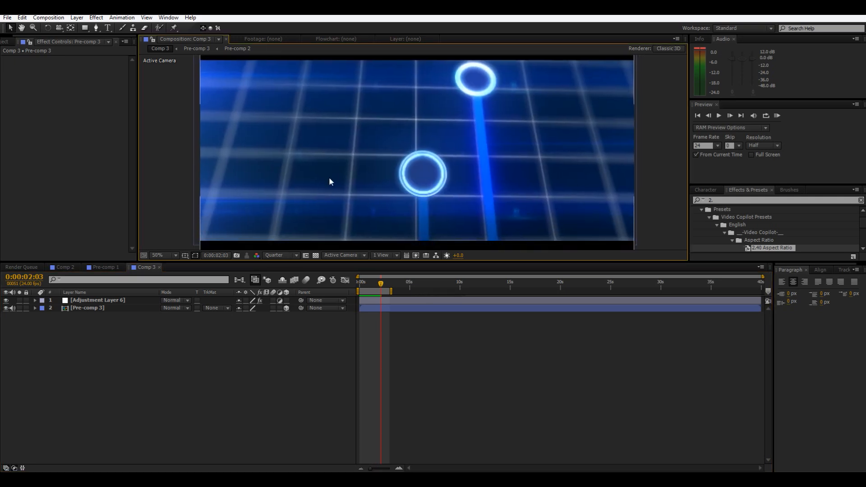
{"action": "key", "text": "comma"}
{"action": "key", "text": "comma"}
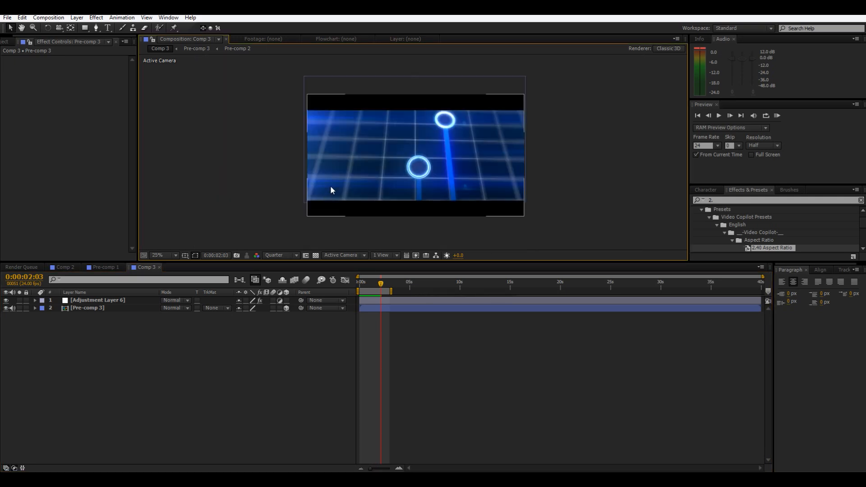